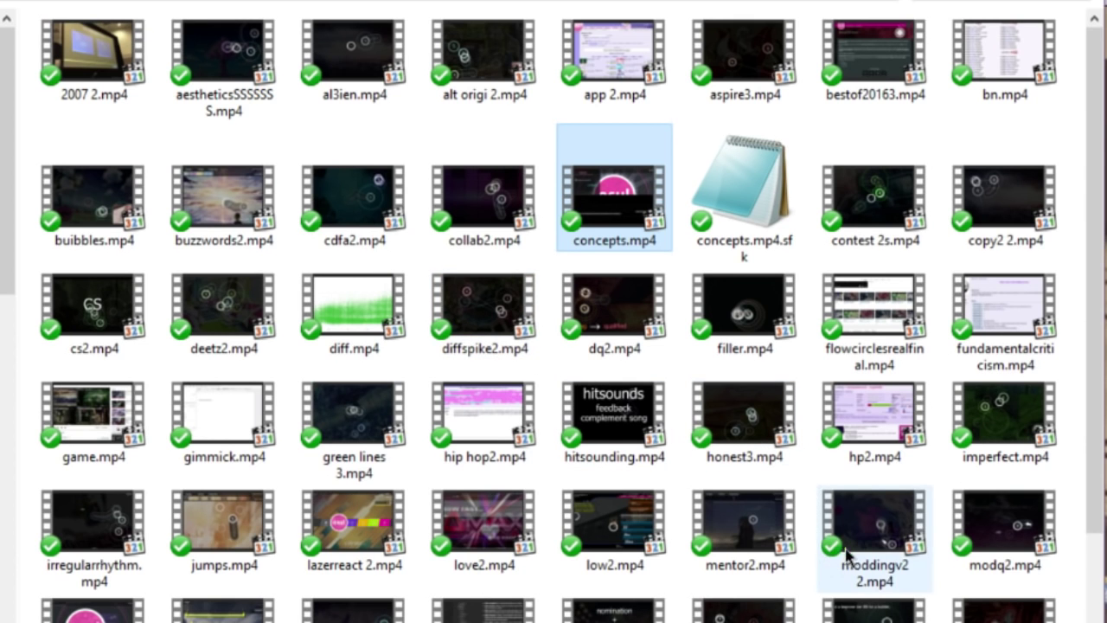
pyautogui.scroll(-3, 930, 531)
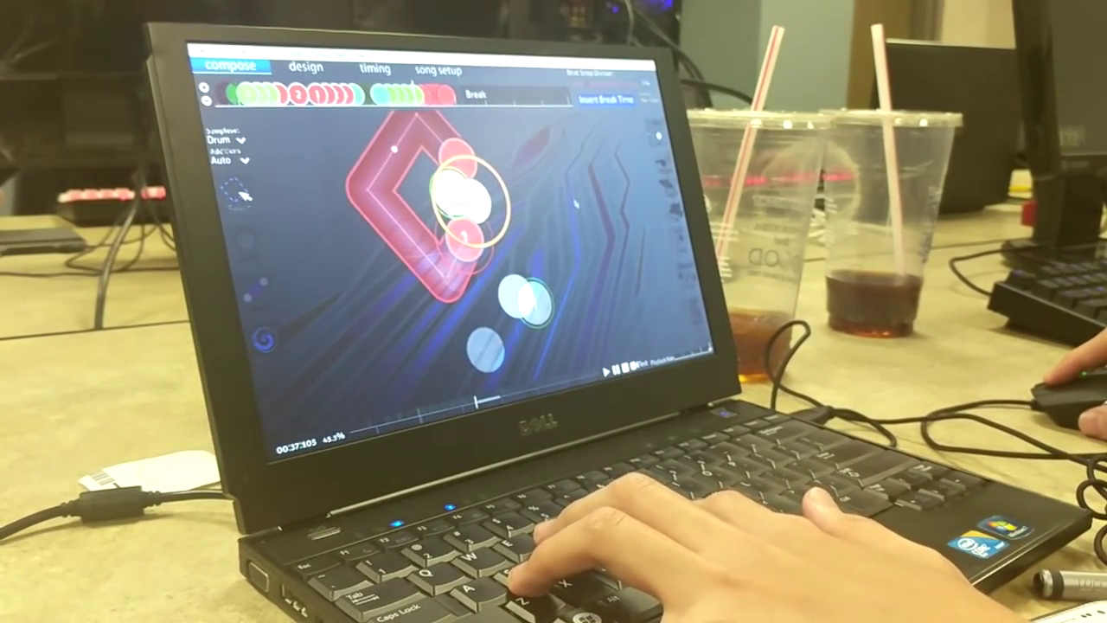
pyautogui.hotkey('ctrl', 'j')
pyautogui.hotkey('ctrl', 'j')
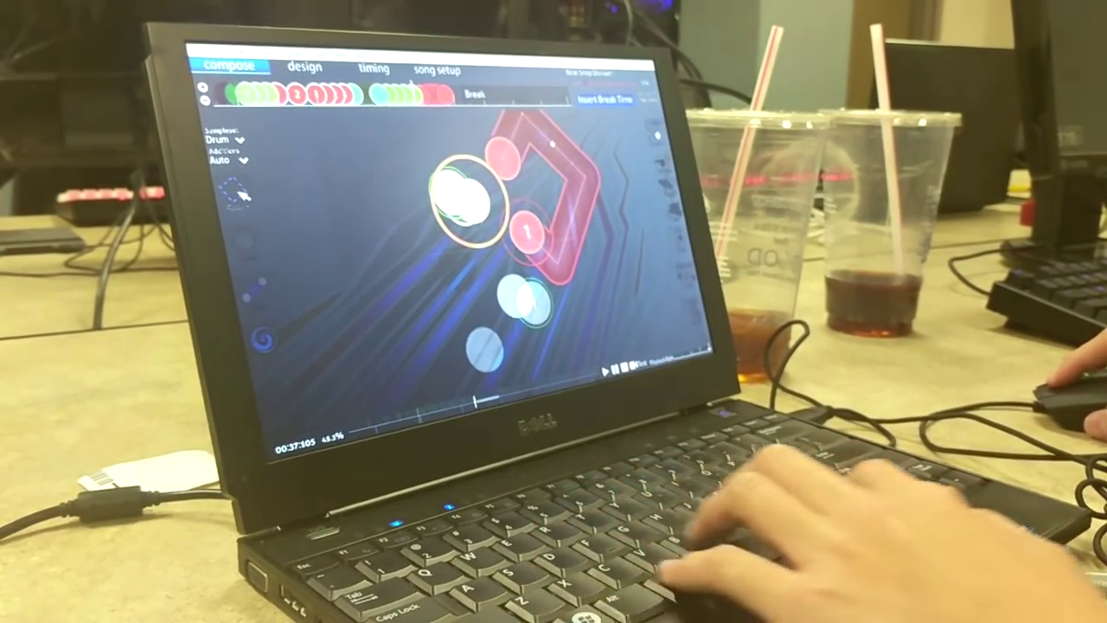
pyautogui.scroll(8, 244, 195)
pyautogui.scroll(-5, 242, 195)
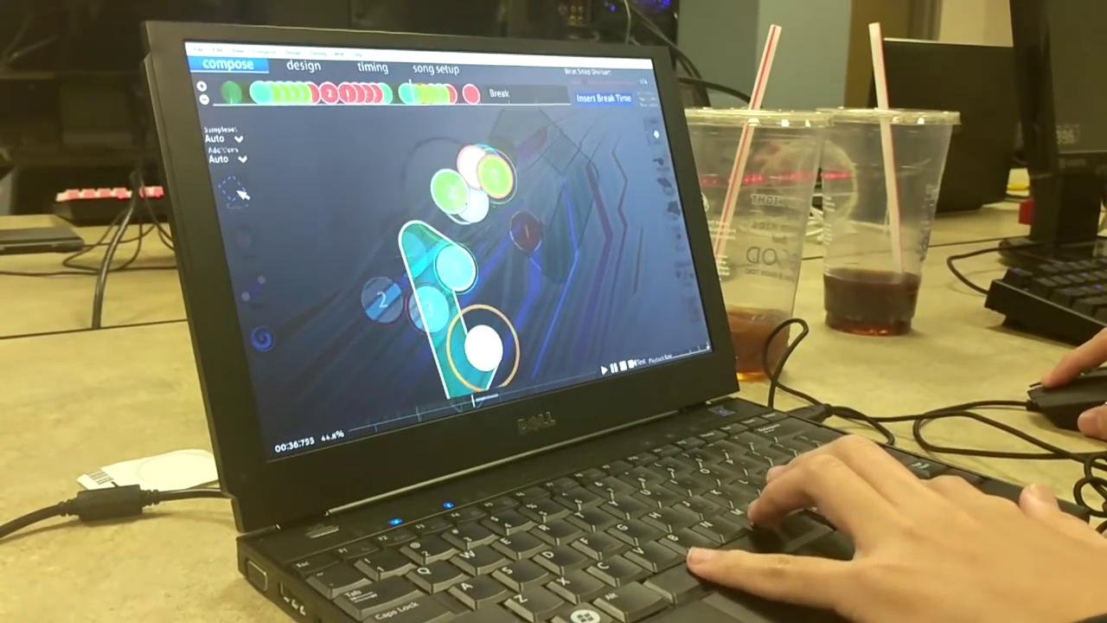
pyautogui.hotkey('ctrl', 'j')
pyautogui.hotkey('ctrl', 'z')
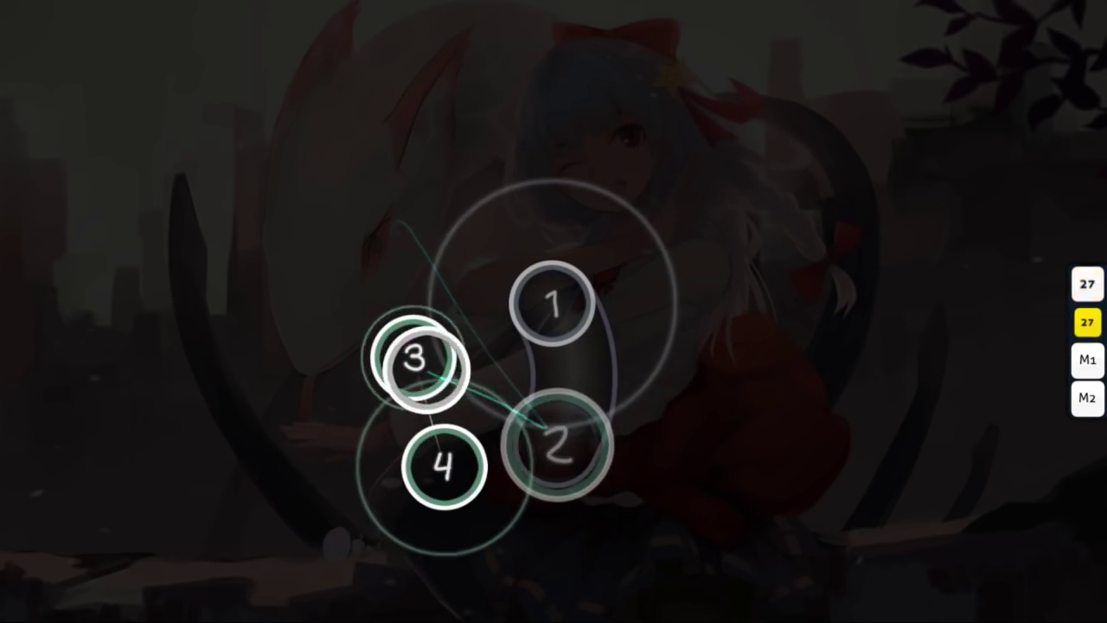
pyautogui.press('z')
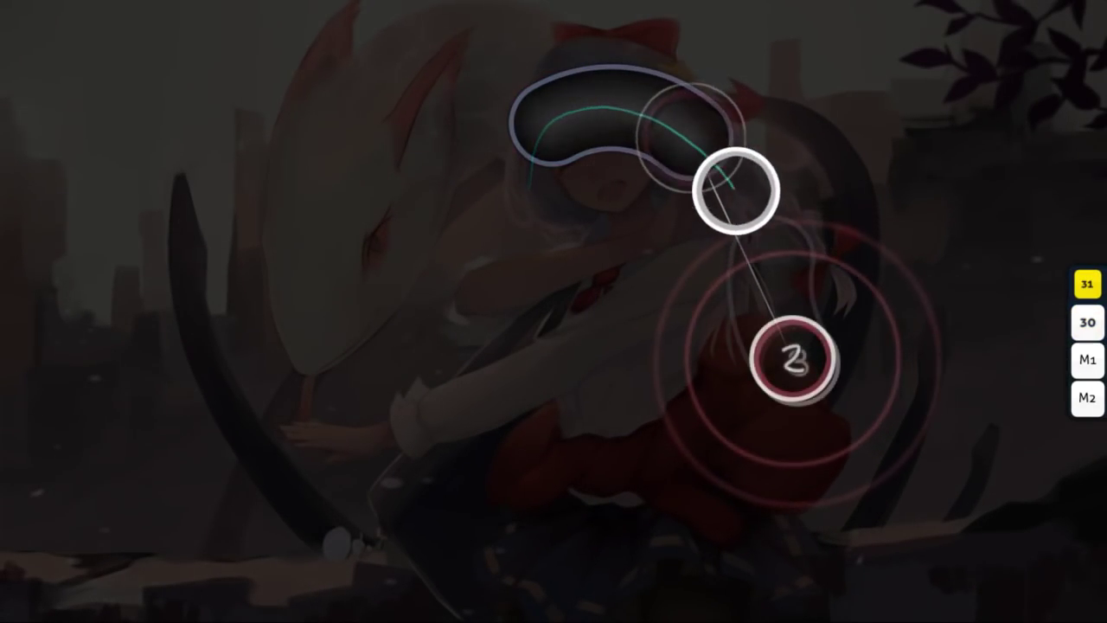
pyautogui.press('x')
pyautogui.press('z')
pyautogui.press('z')
pyautogui.press('x')
pyautogui.press('z')
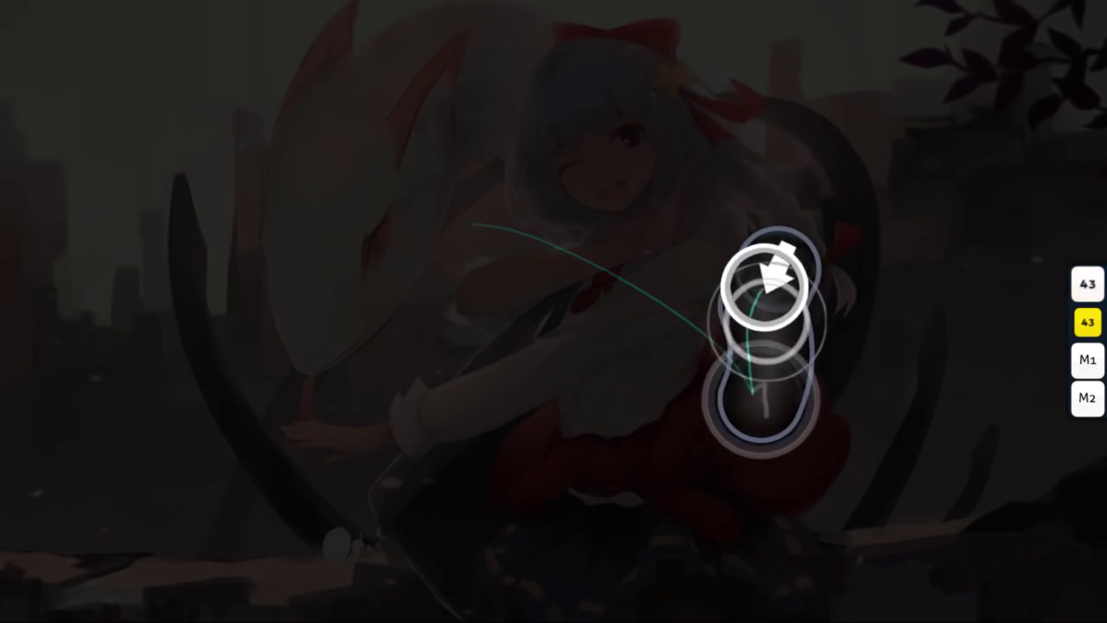
pyautogui.press('z')
pyautogui.press('x')
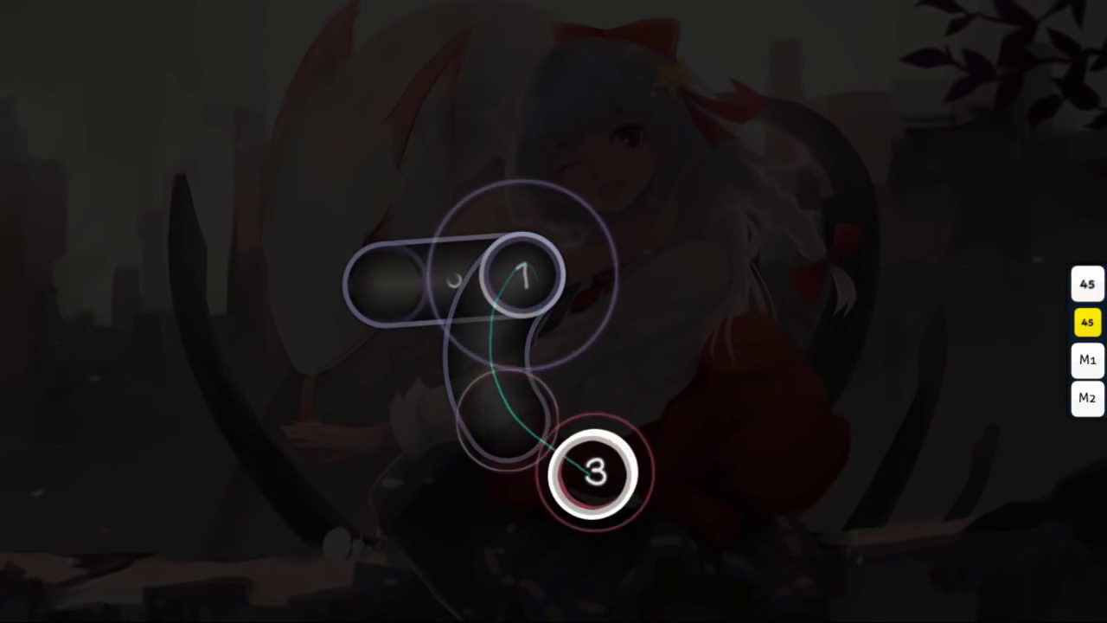
pyautogui.press('x')
pyautogui.press('z')
pyautogui.press('x')
pyautogui.press('z')
pyautogui.press('x')
pyautogui.press('x')
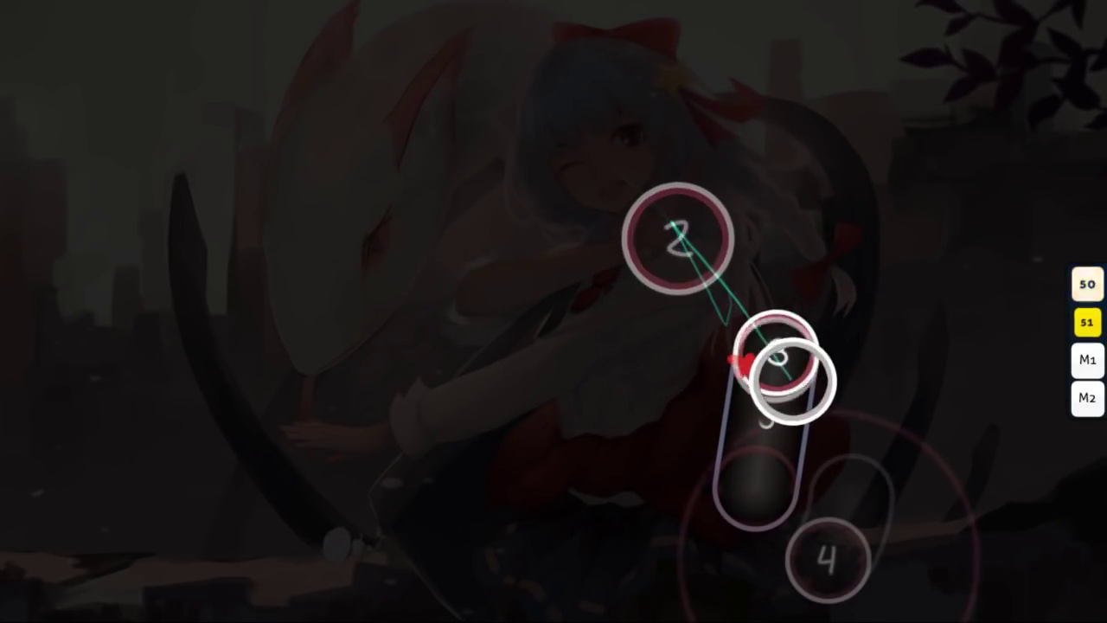
pyautogui.press('z')
pyautogui.press('x')
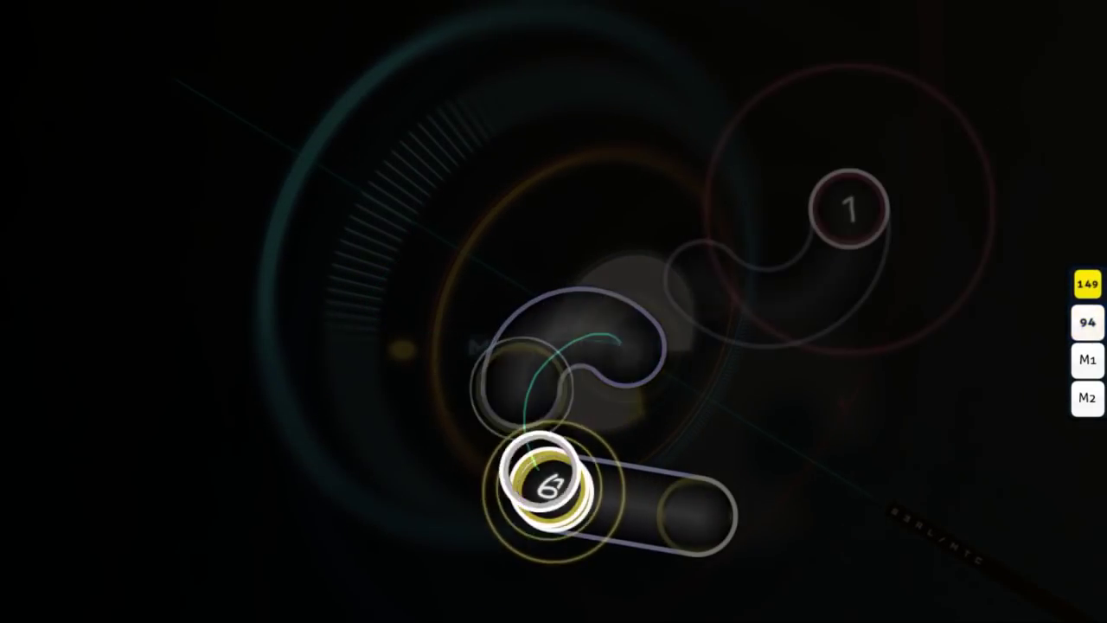
pyautogui.press('z')
pyautogui.press('x')
pyautogui.press('z')
pyautogui.press('x')
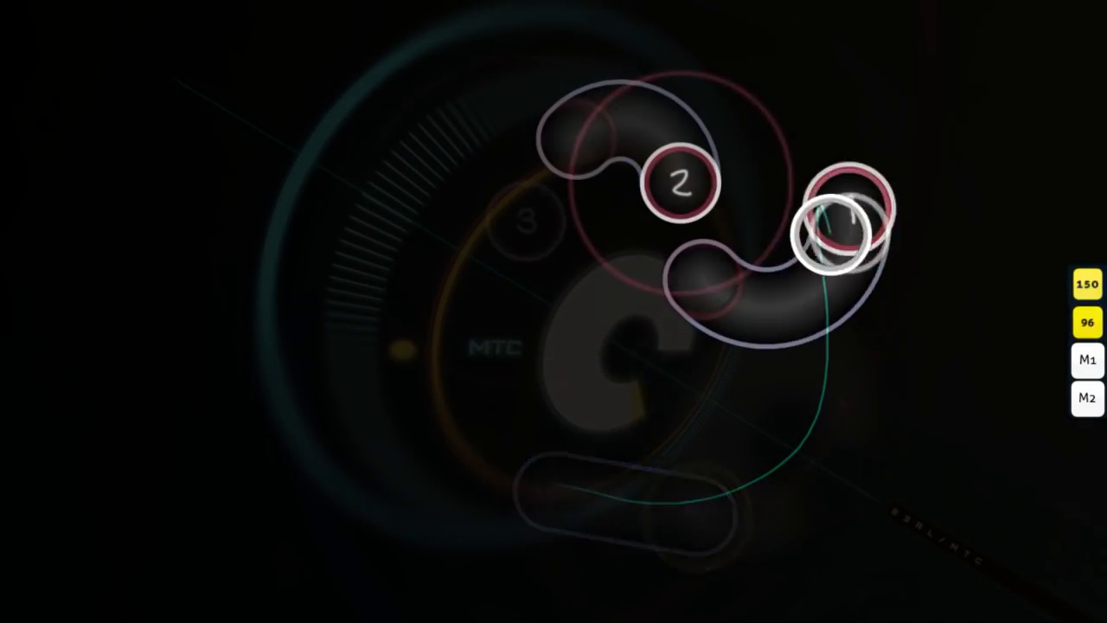
pyautogui.press('x')
pyautogui.press('z')
pyautogui.press('x')
pyautogui.press('z')
pyautogui.press('z')
pyautogui.press('x')
pyautogui.press('z')
pyautogui.press('x')
pyautogui.press('z')
pyautogui.press('x')
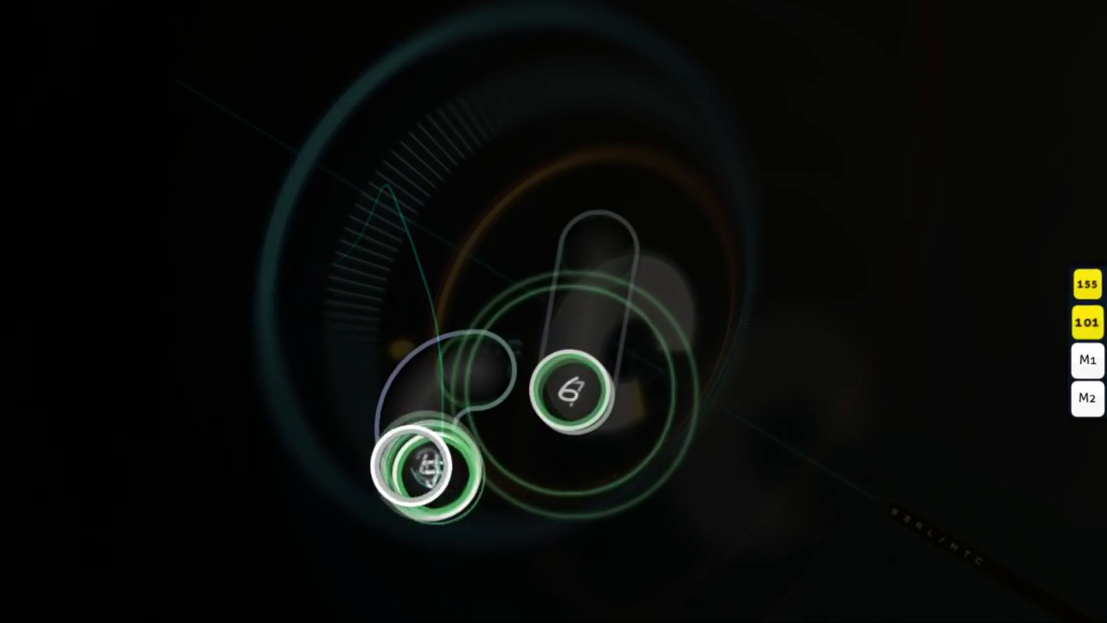
pyautogui.press('z')
pyautogui.press('x')
pyautogui.press('z')
pyautogui.press('z')
pyautogui.press('x')
pyautogui.press('z')
pyautogui.press('x')
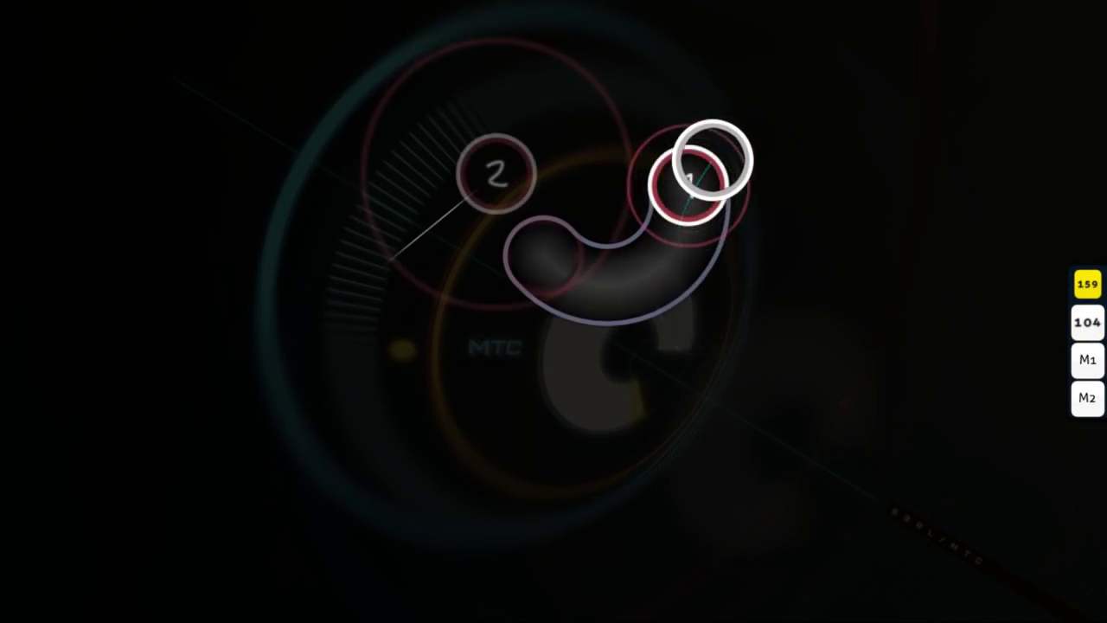
pyautogui.press('z')
pyautogui.press('x')
pyautogui.press('z')
pyautogui.press('x')
pyautogui.press('x')
pyautogui.press('x')
pyautogui.press('z')
pyautogui.press('x')
pyautogui.press('z')
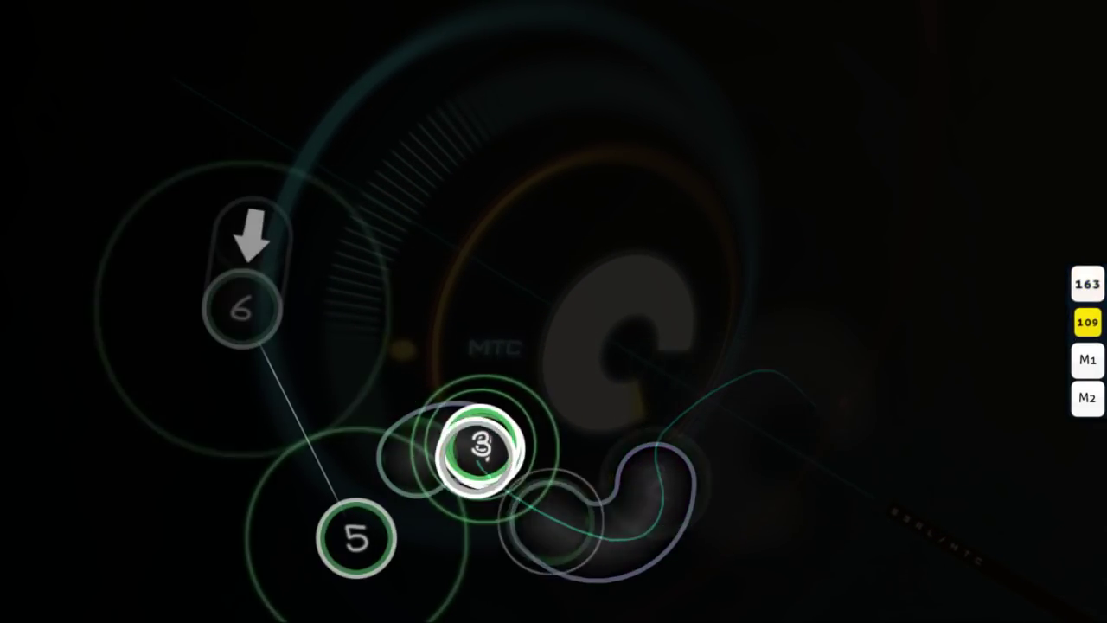
pyautogui.press('x')
pyautogui.press('z')
pyautogui.press('x')
pyautogui.press('z')
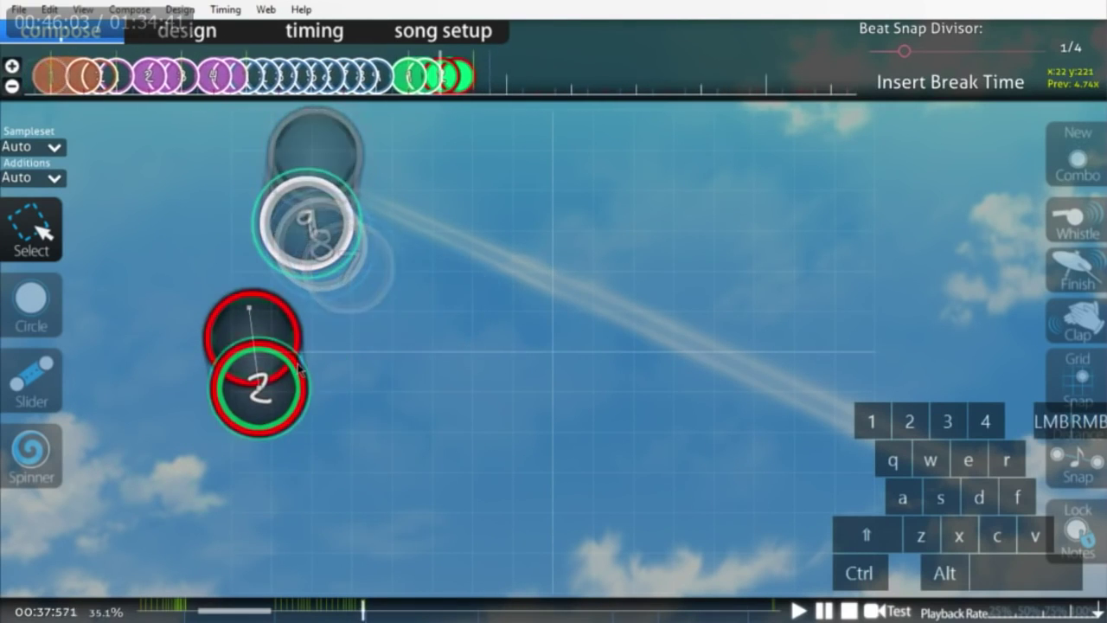
# - Delete the selected slider and paste a copy of the slider above it further along the timeline
pyautogui.scroll(5, 294, 367)
pyautogui.press('Delete')
pyautogui.click(331, 167)
pyautogui.hotkey('ctrl', 'c')
pyautogui.scroll(-6, 332, 168)
pyautogui.hotkey('ctrl', 'v')
# - Rotate the pasted slider clockwise about the playfield centre and open the scaling settings
pyautogui.hotkey('ctrl', 'shift', 'r')
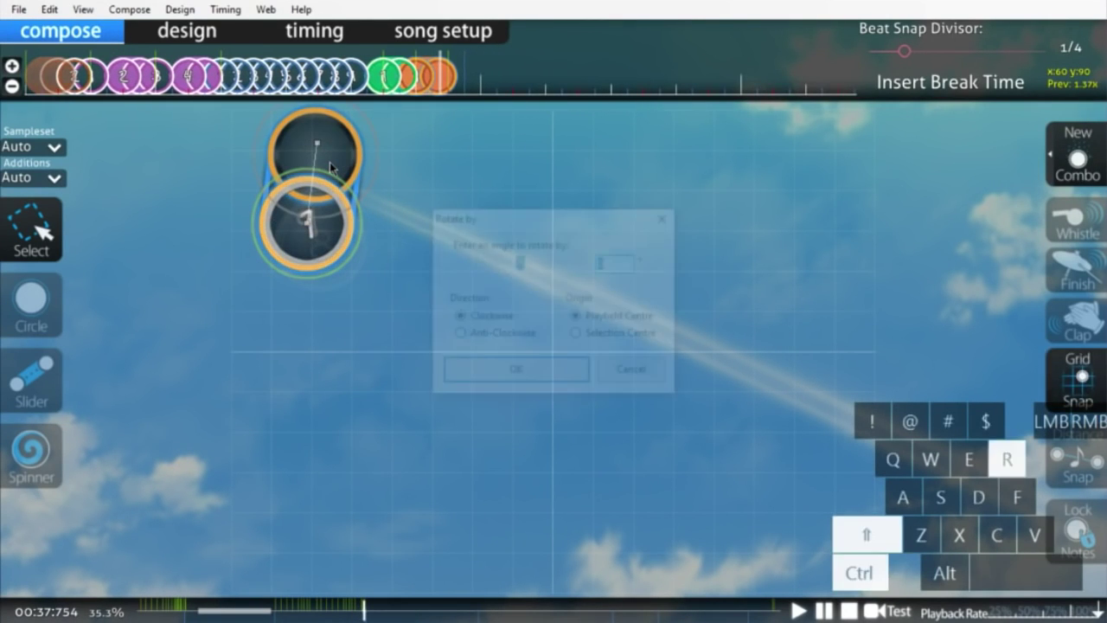
pyautogui.press('Return')
pyautogui.hotkey('ctrl', 'shift', 's')
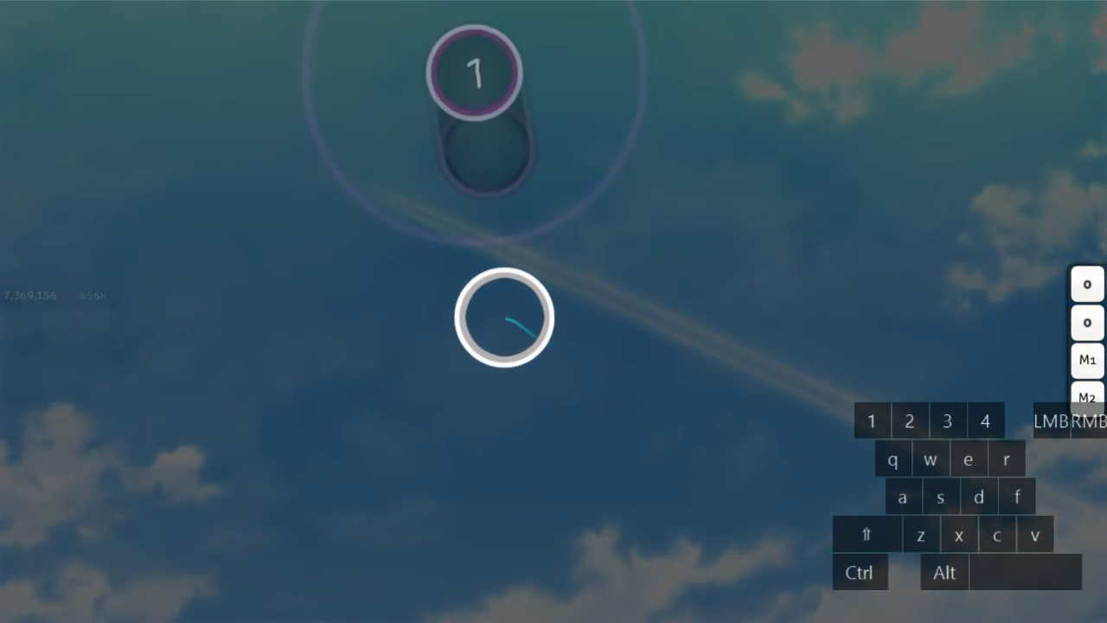
pyautogui.press('e')
pyautogui.press('w')
pyautogui.press('e')
pyautogui.click(568, 284)
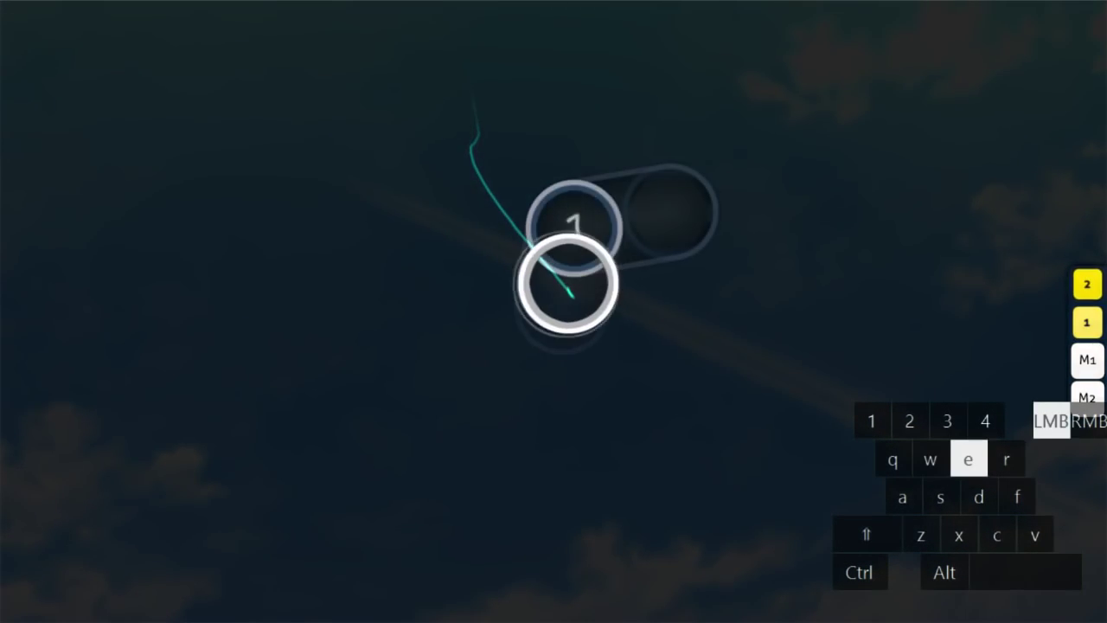
pyautogui.press('w')
pyautogui.press('e')
pyautogui.press('w')
pyautogui.moveTo(865, 299)
pyautogui.mouseDown()
pyautogui.moveTo(816, 291)
pyautogui.moveTo(751, 355)
pyautogui.moveTo(671, 493)
pyautogui.moveTo(655, 499)
pyautogui.mouseUp()
pyautogui.press('e')
pyautogui.press('w')
pyautogui.press('e')
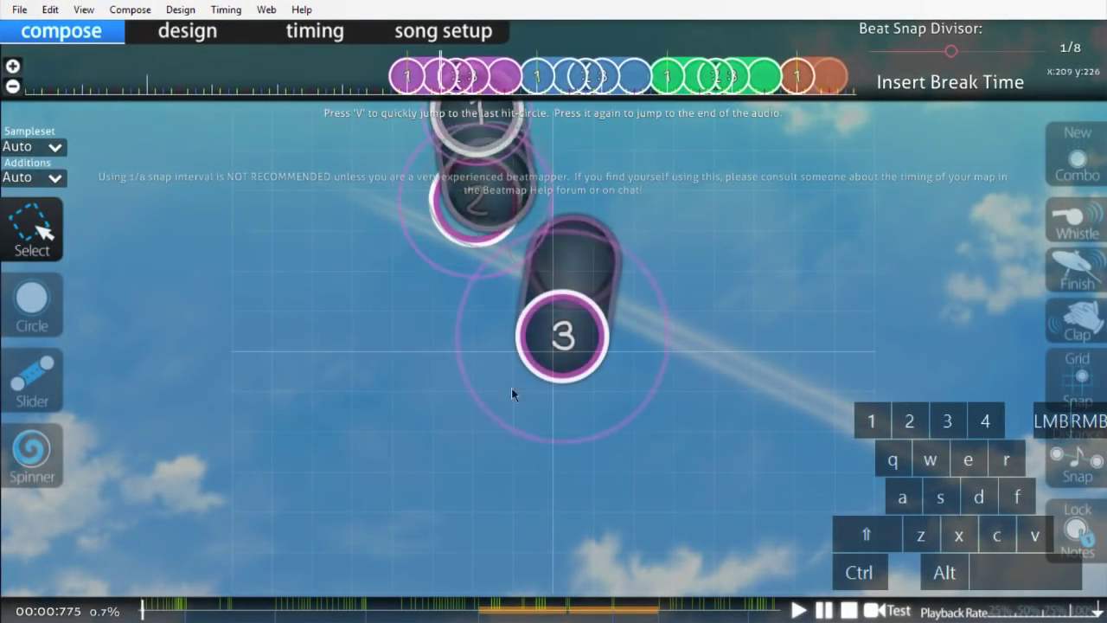
# - Save the beatmap with the third slider of the combo selected and start a test play
pyautogui.click(556, 371)
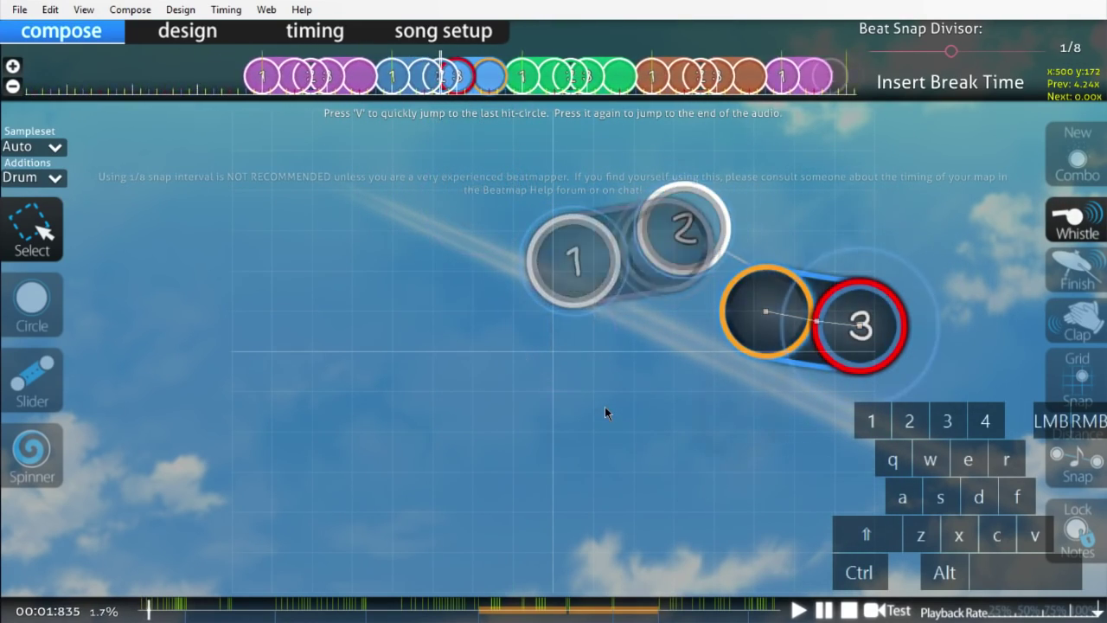
pyautogui.hotkey('ctrl', 's')
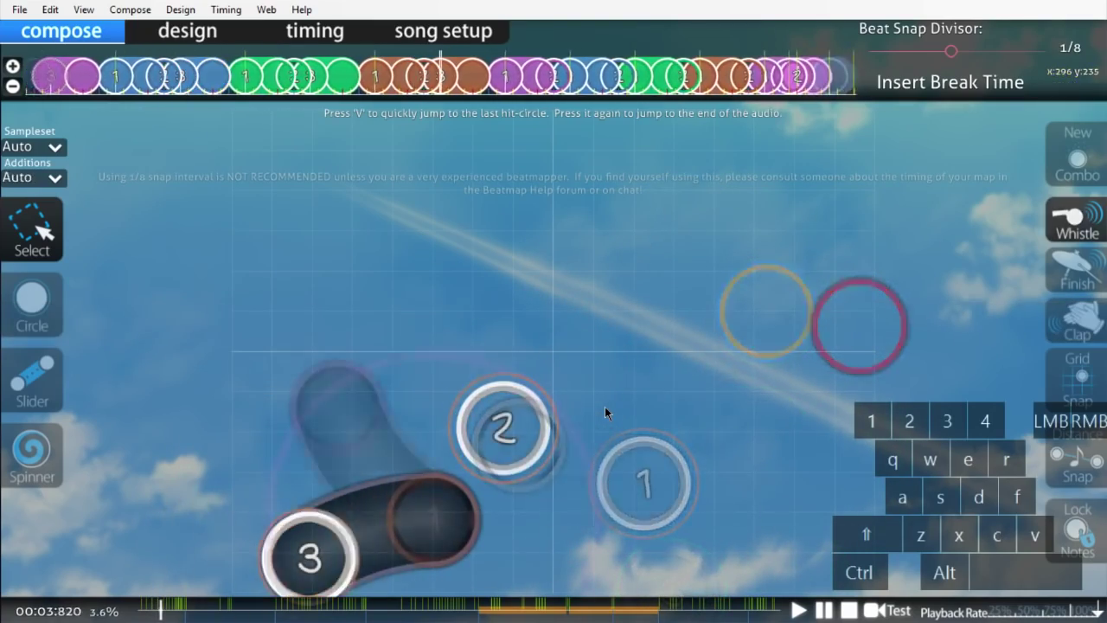
pyautogui.press('F5')
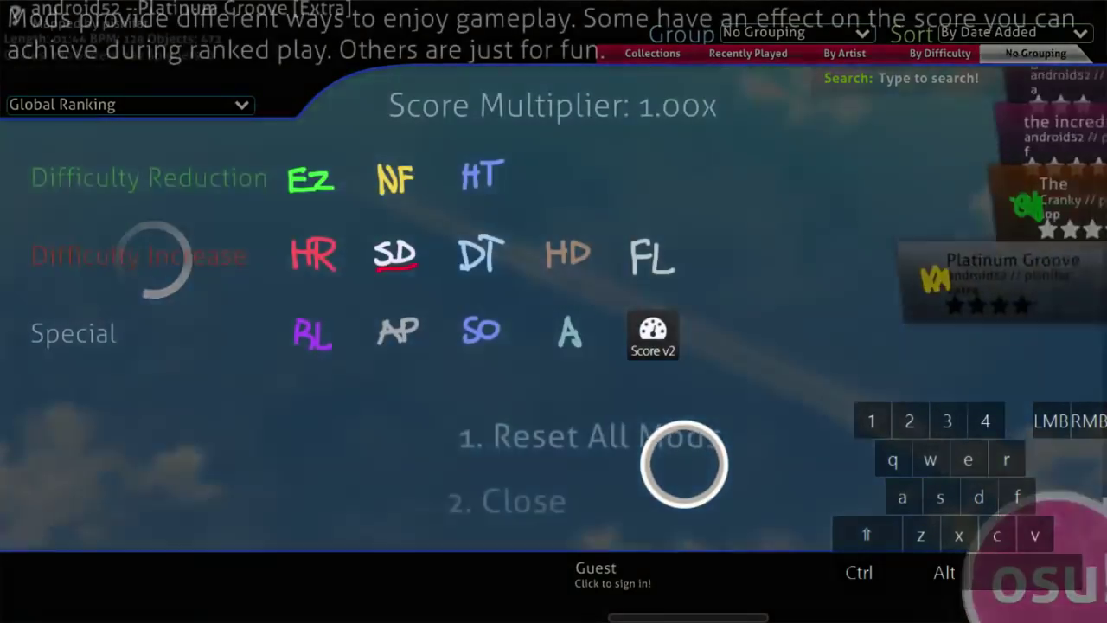
# - Play the Platinum Groove [Extra] beatmap with the Hidden (HD) mod enabled
pyautogui.press('f')
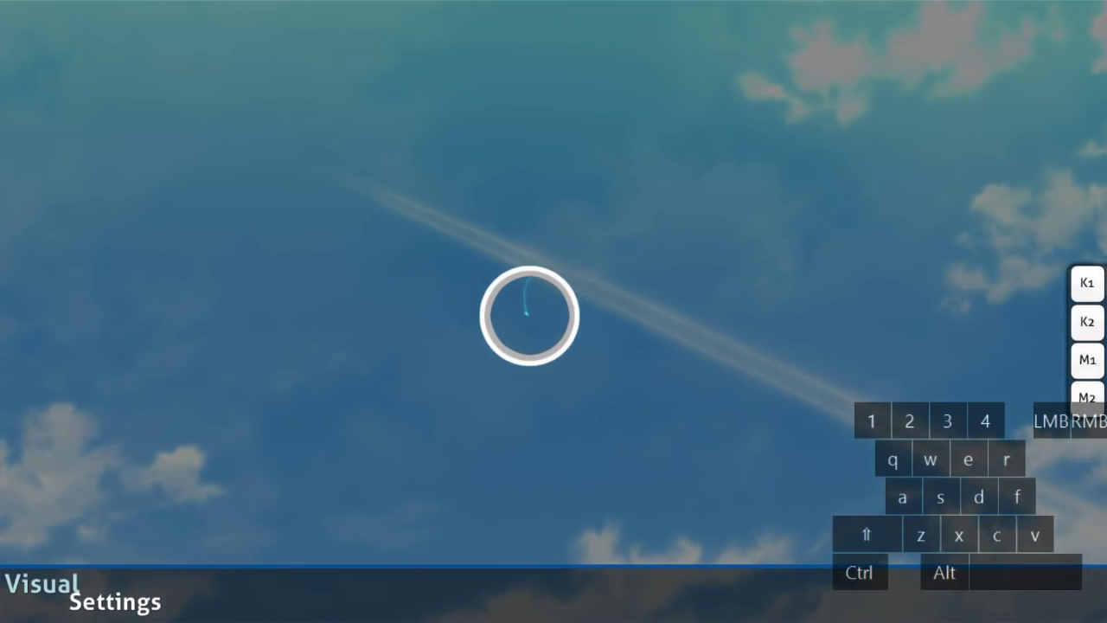
pyautogui.press('w')
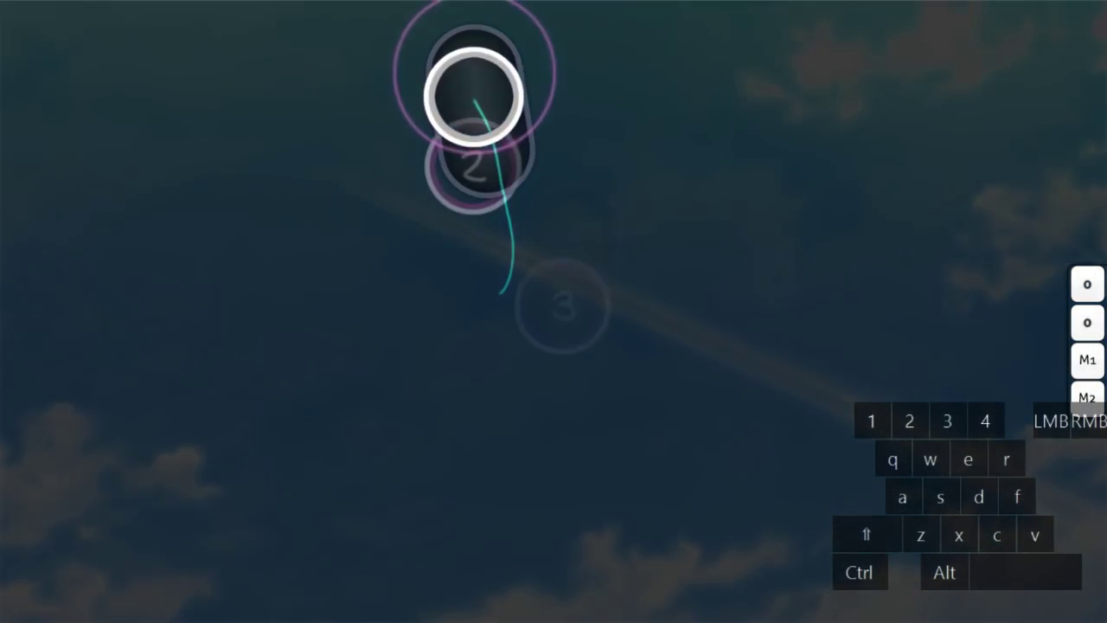
pyautogui.press('e')
pyautogui.press('w')
pyautogui.press('`')
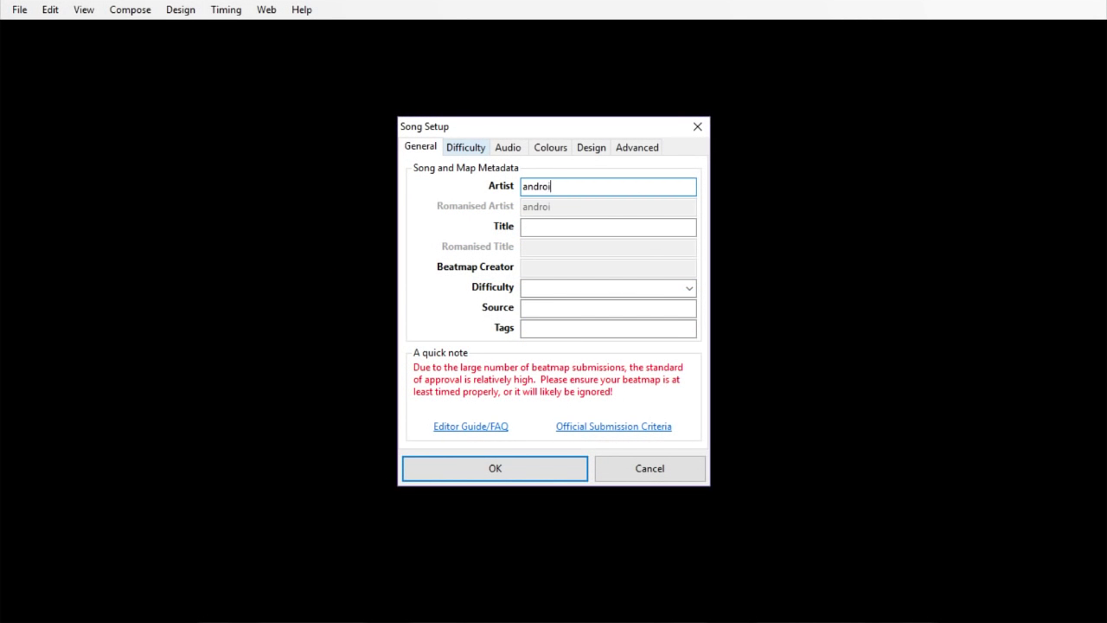
# - Enter android52 as the artist and Platinum Groove as the title, and open the song's difficulty settings
pyautogui.write('Plati')
pyautogui.write('n')
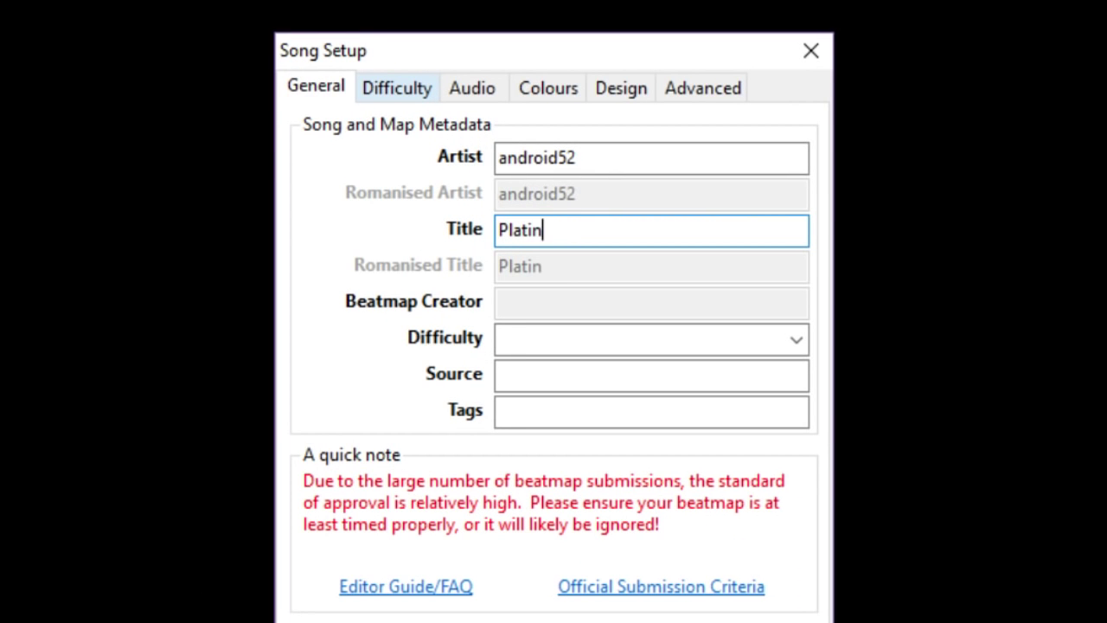
pyautogui.write('um Groove')
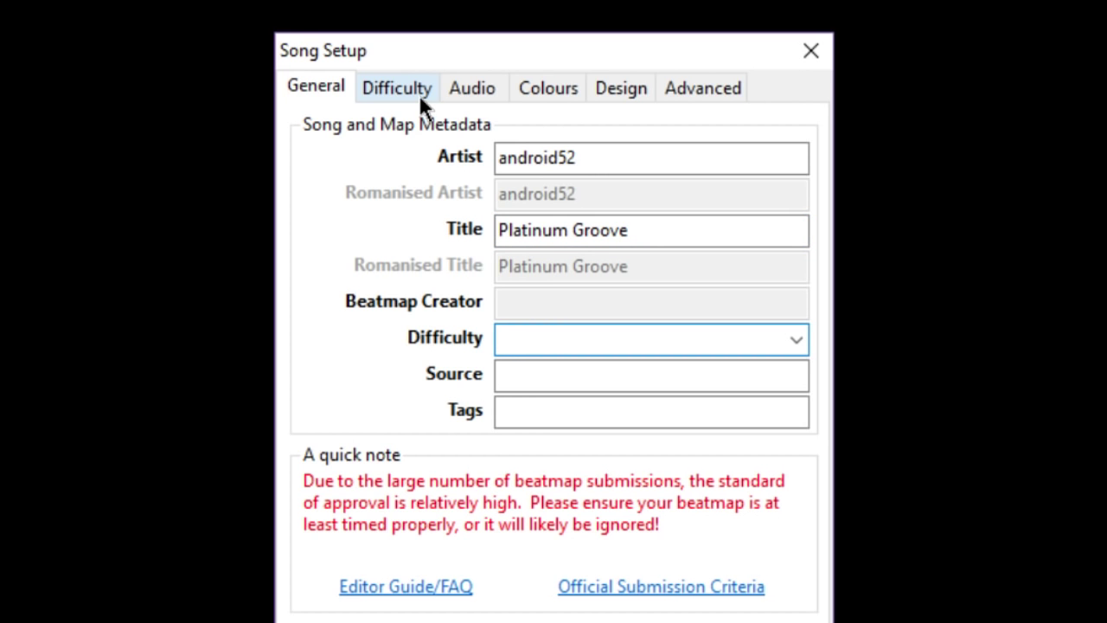
pyautogui.click(420, 95)
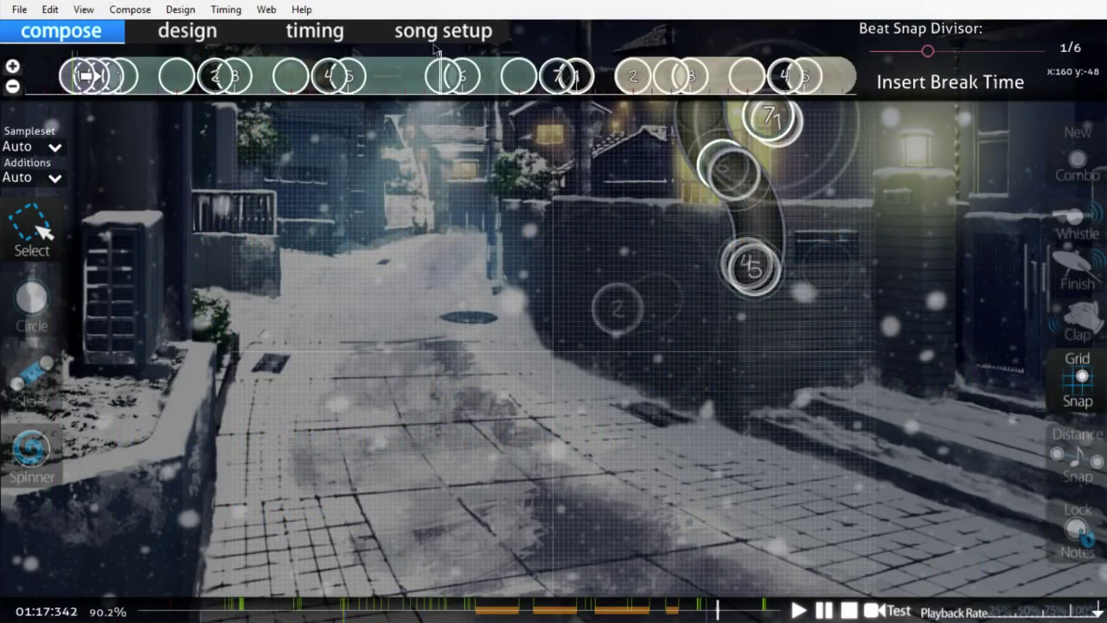
# - Set the beatmap's Circle Size to its largest setting in the song setup and apply it
pyautogui.press('F4')
pyautogui.click(465, 147)
pyautogui.moveTo(651, 253); pyautogui.dragTo(511, 249)
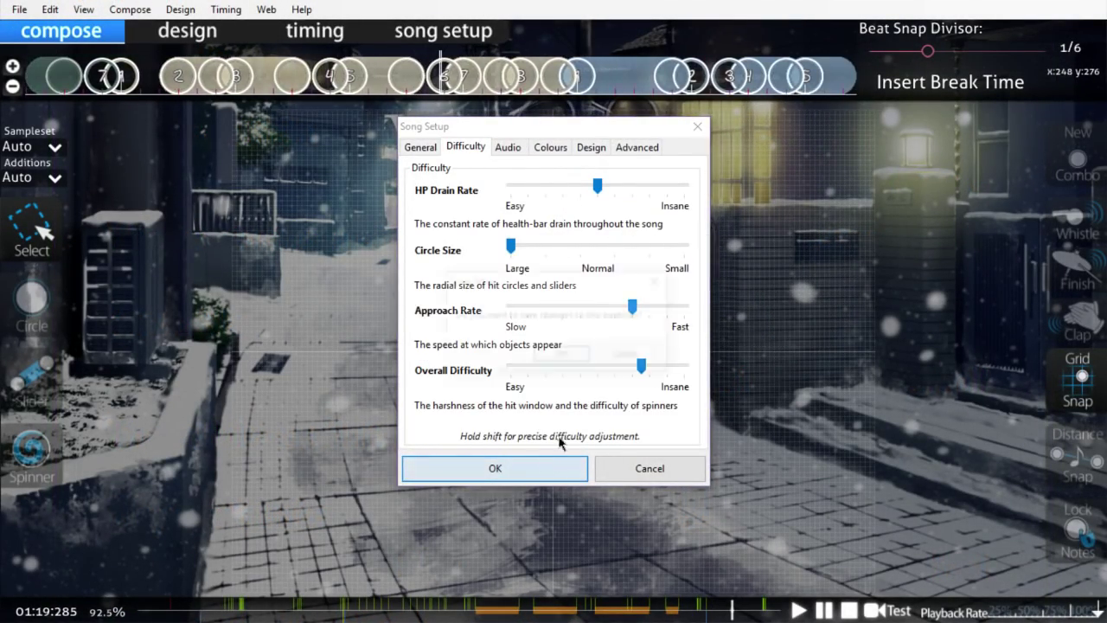
pyautogui.click(544, 468)
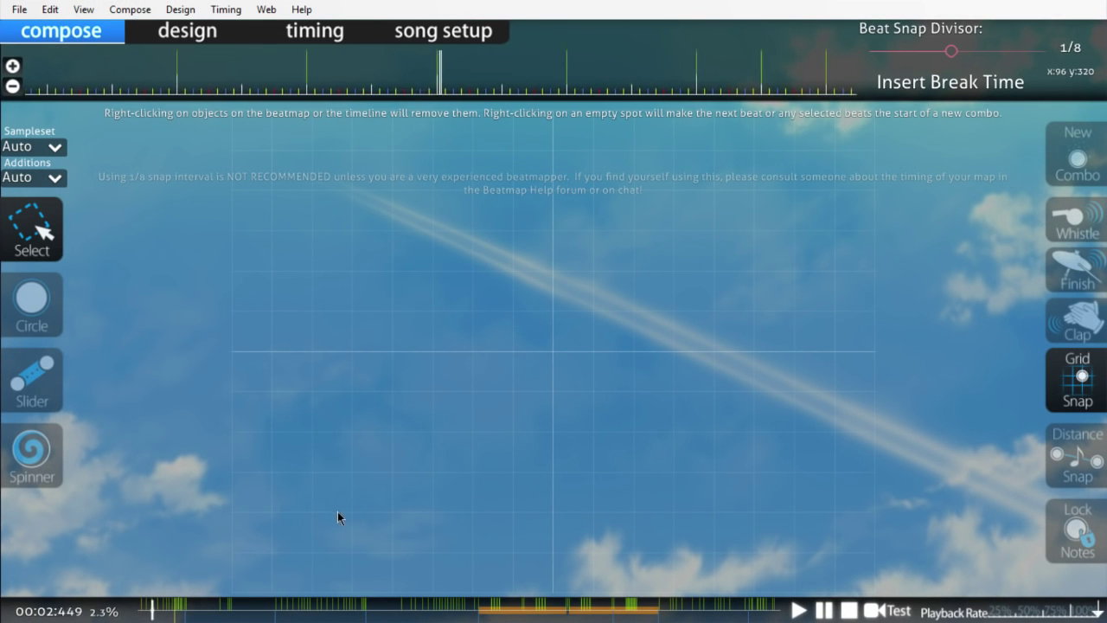
pyautogui.scroll(-5, 320, 513)
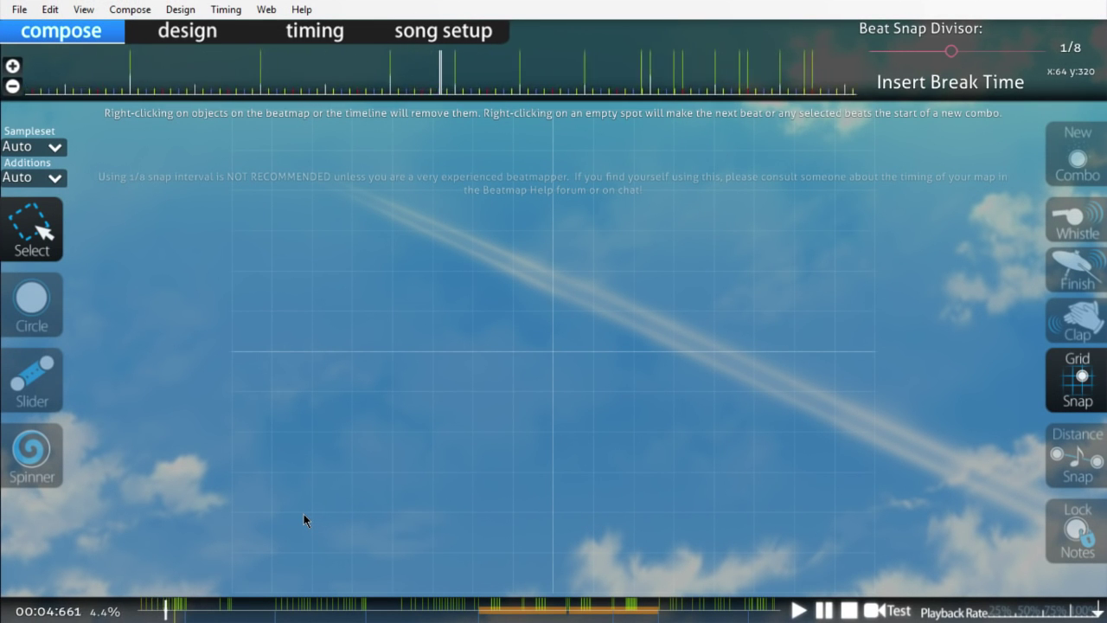
pyautogui.click(162, 609)
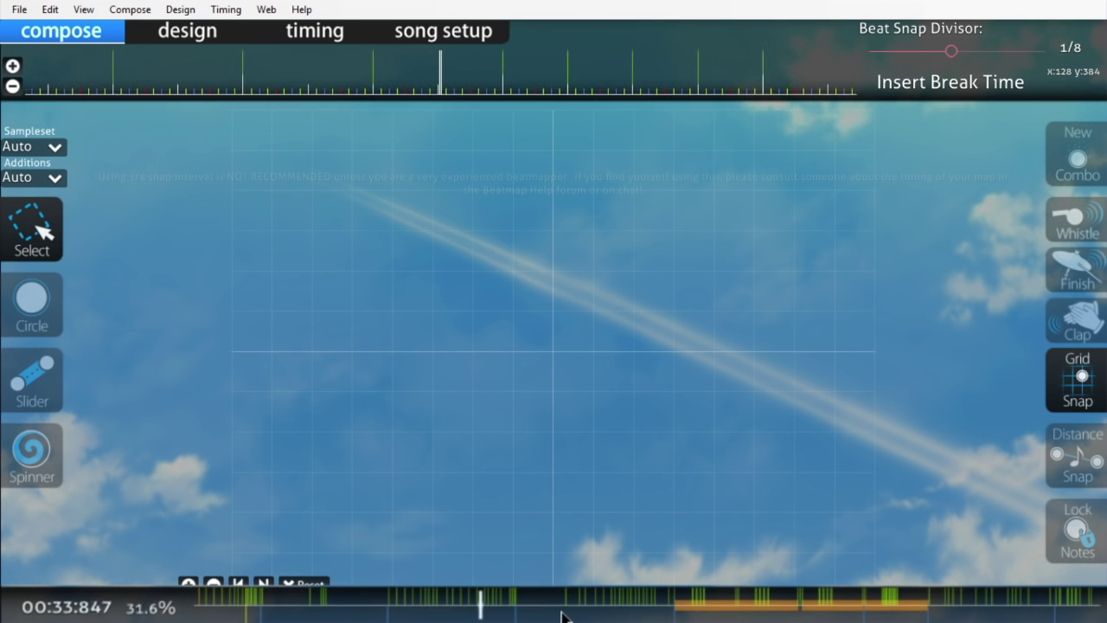
pyautogui.click(705, 609)
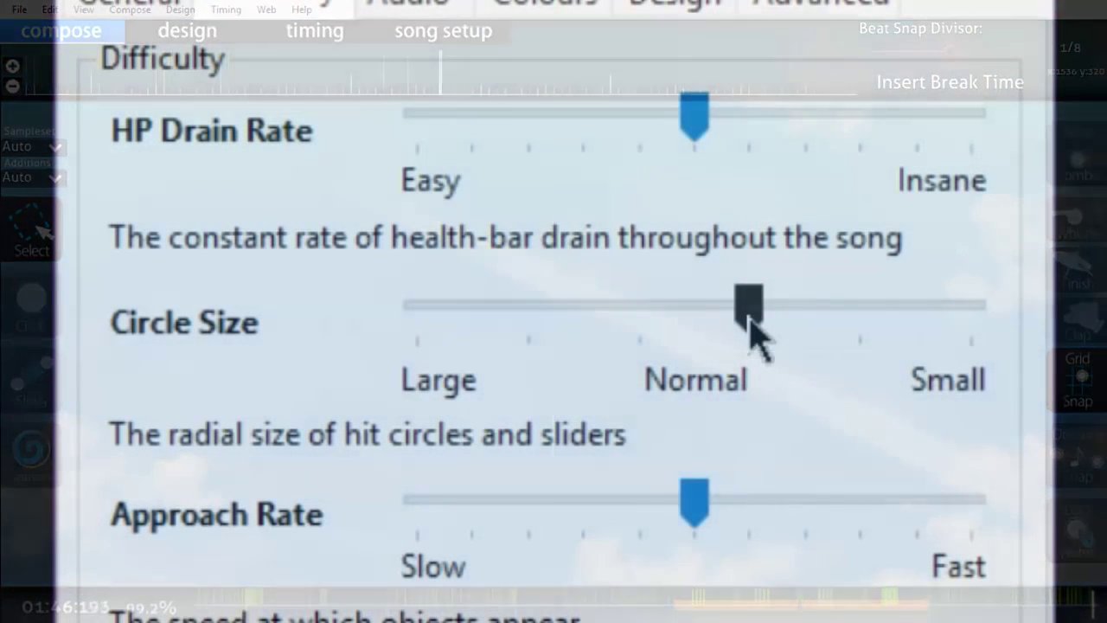
# - Set the Circle Size slightly to the Large side of Normal
pyautogui.moveTo(753, 326); pyautogui.dragTo(660, 314)
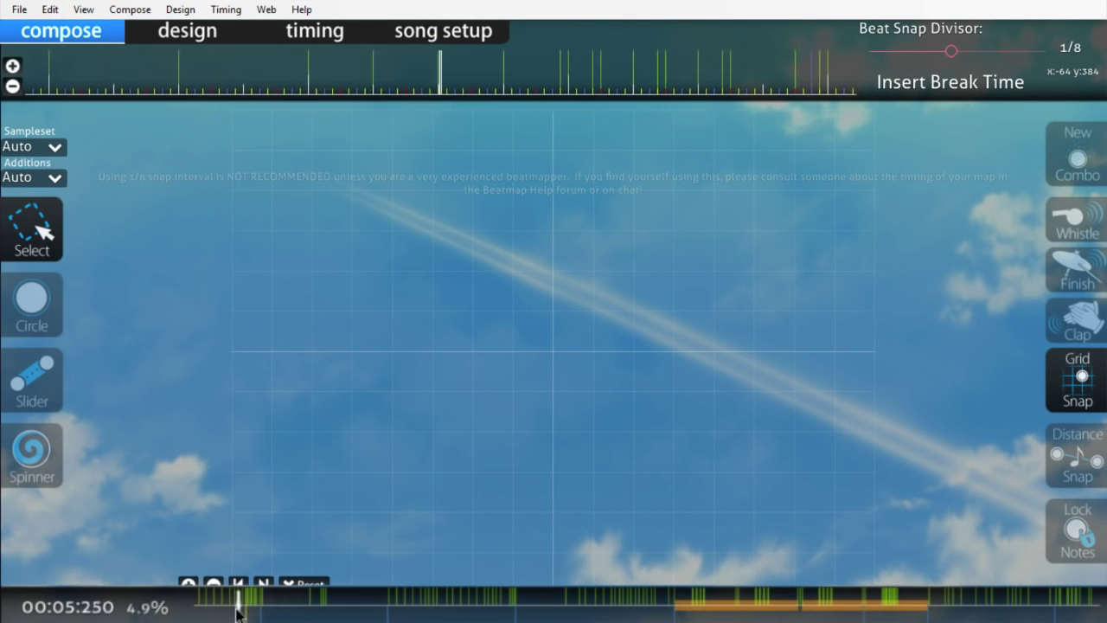
pyautogui.click(343, 613)
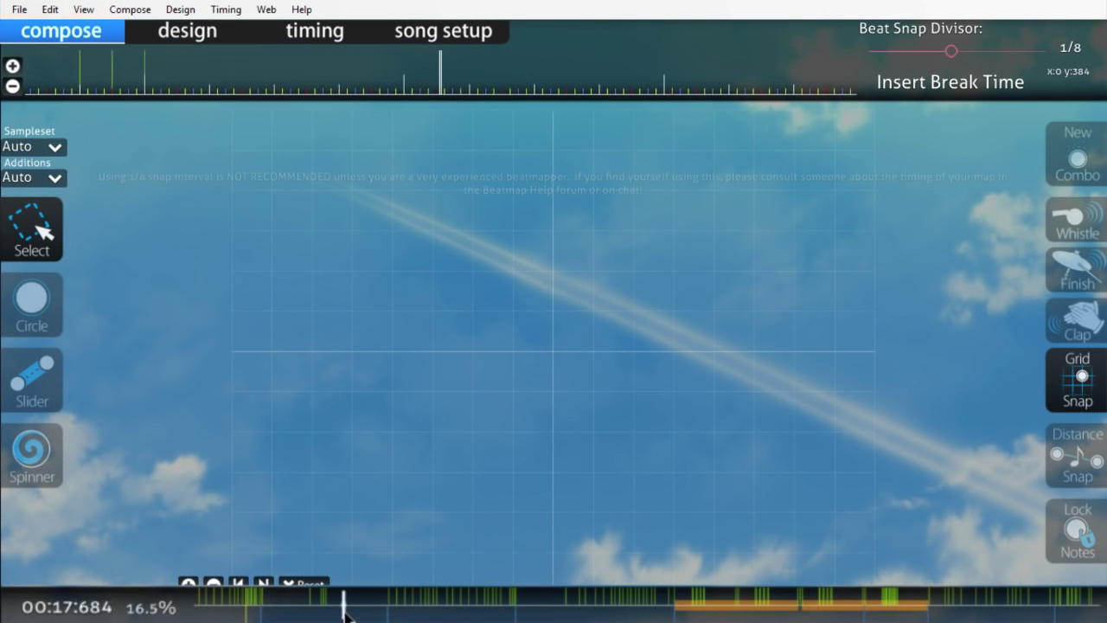
pyautogui.click(478, 610)
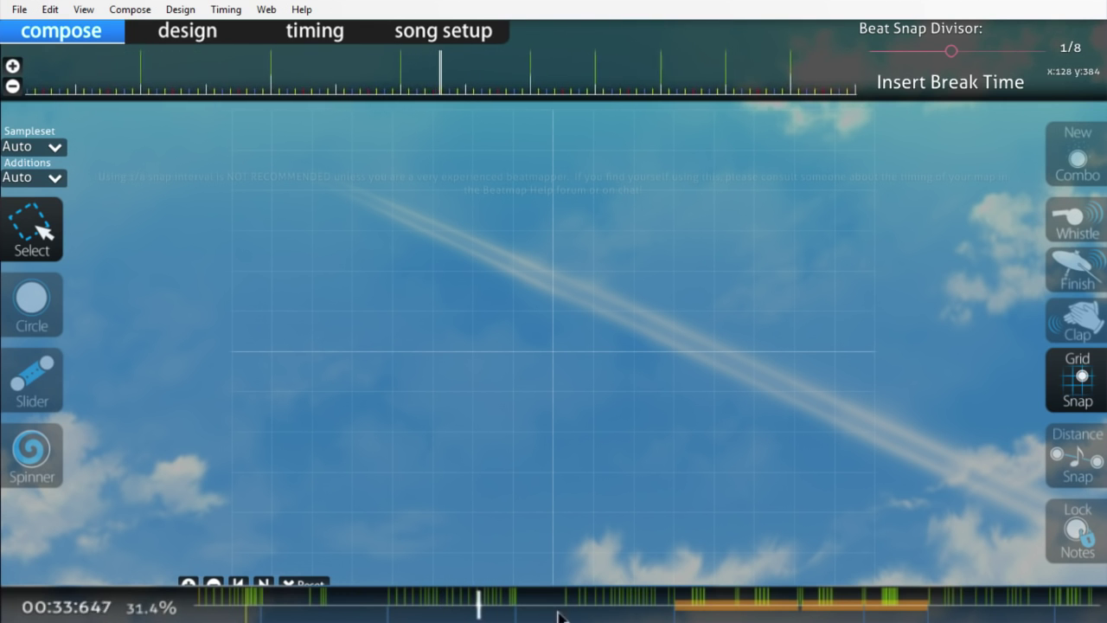
# - Jump through the song at successive points, from about 00:50 to past the end of the kiai section
pyautogui.click(562, 612)
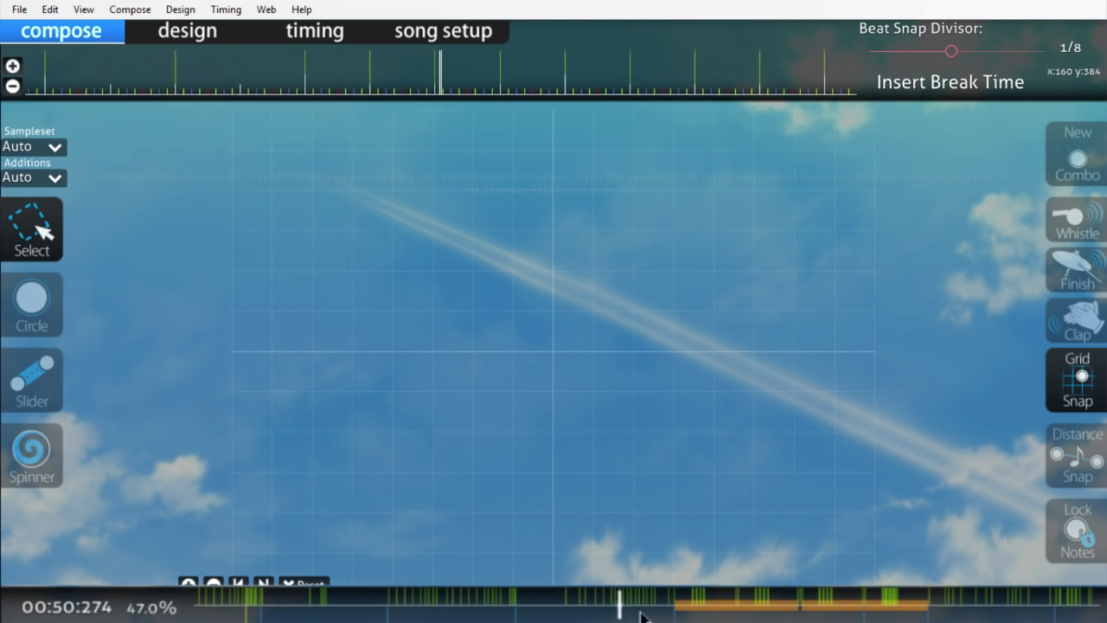
pyautogui.click(702, 612)
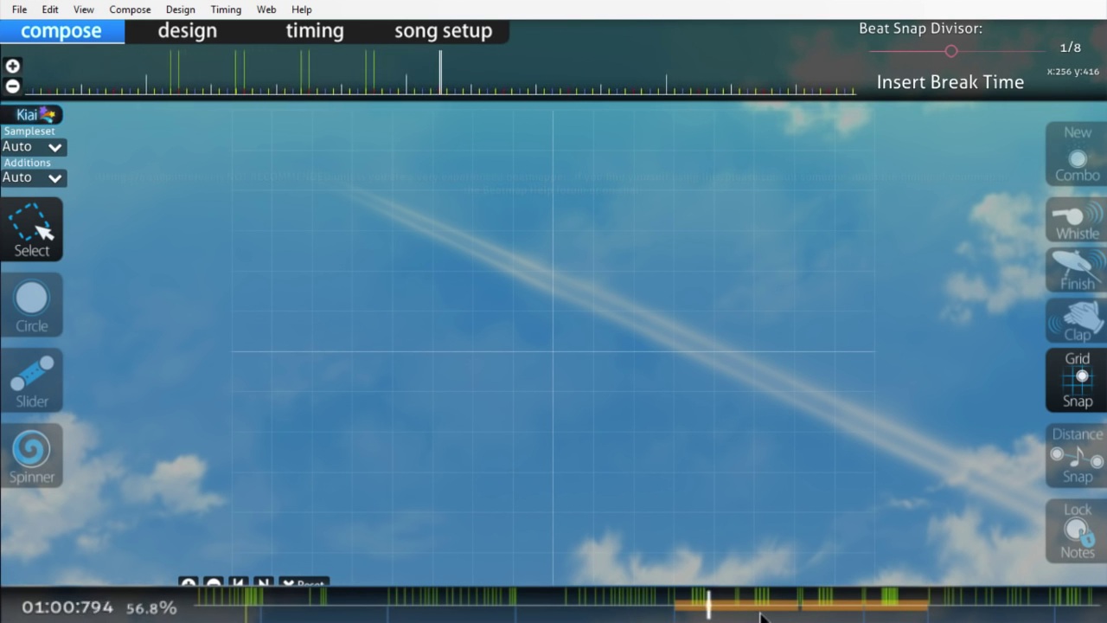
pyautogui.click(760, 612)
pyautogui.click(835, 612)
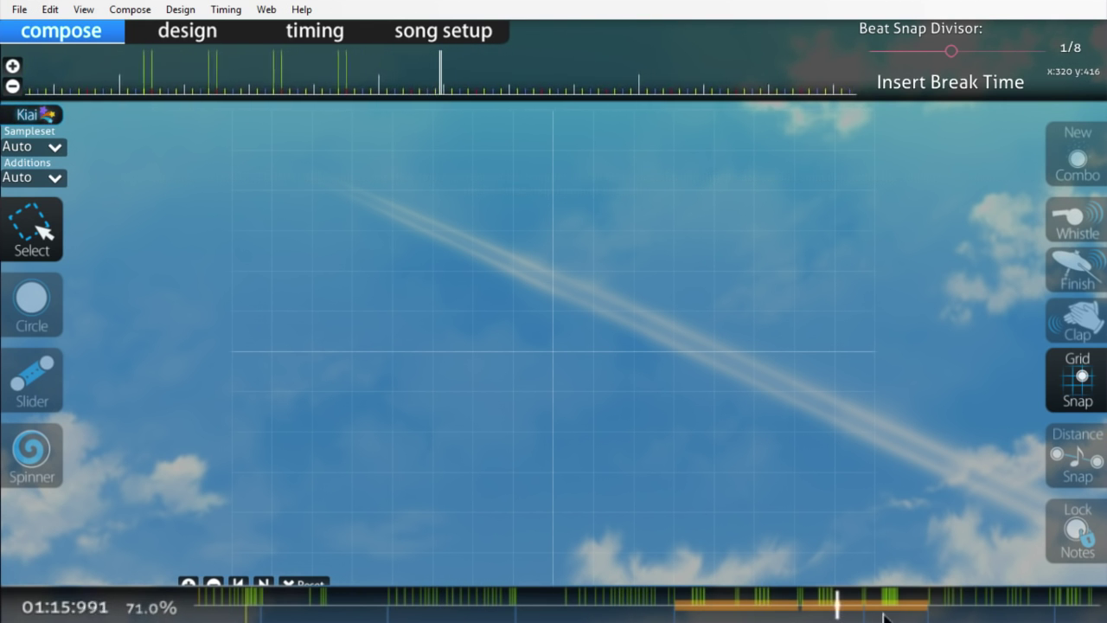
pyautogui.click(904, 612)
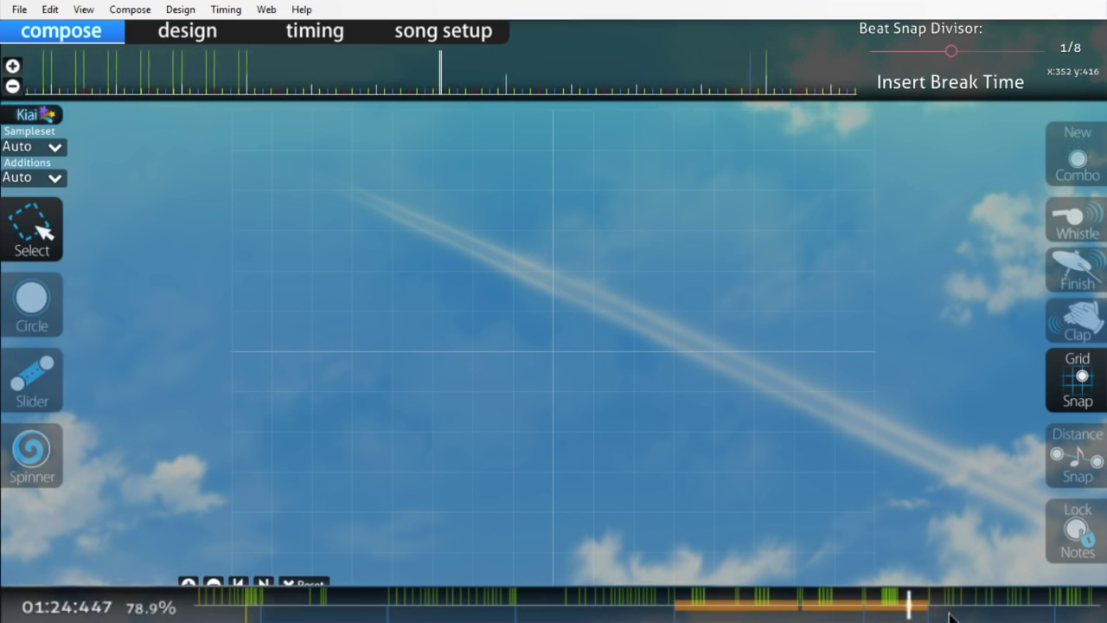
pyautogui.click(952, 612)
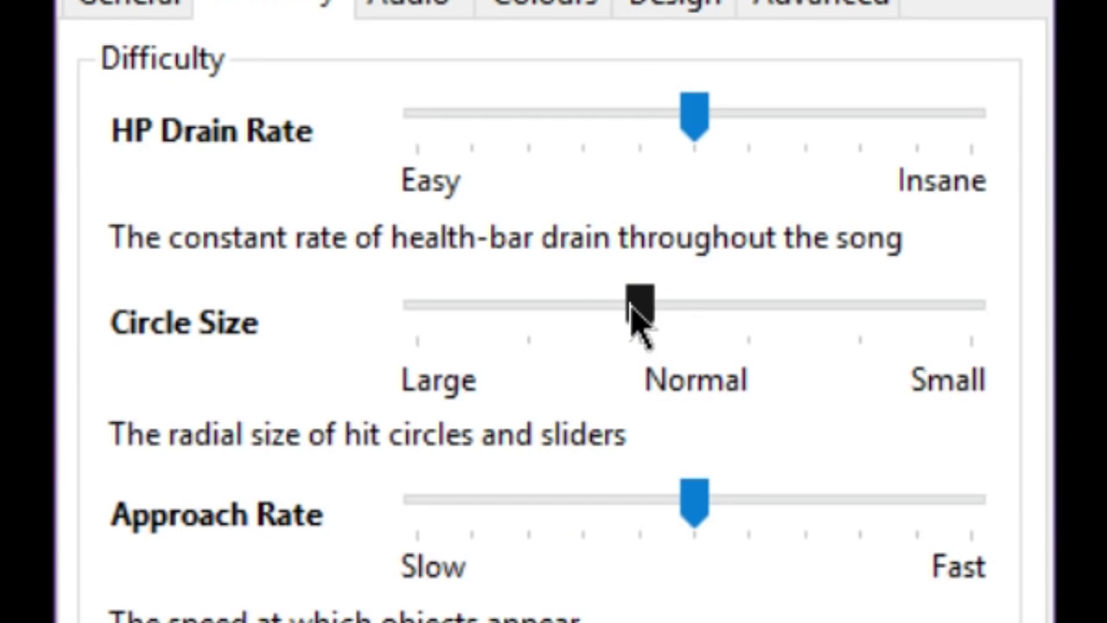
# - Set Circle Size to 3, raise Overall Difficulty and Approach Rate, and lower HP Drain Rate in the difficulty settings
pyautogui.moveTo(640, 314); pyautogui.dragTo(553, 316)
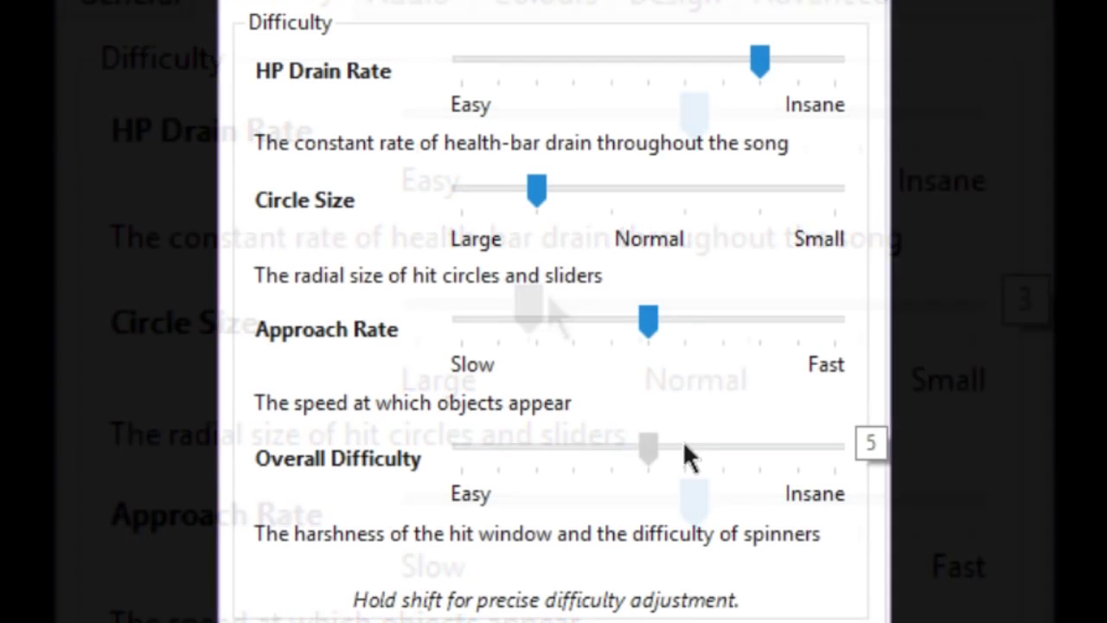
pyautogui.moveTo(683, 440); pyautogui.dragTo(756, 431)
pyautogui.moveTo(765, 60); pyautogui.dragTo(688, 64)
pyautogui.moveTo(666, 316); pyautogui.dragTo(783, 326)
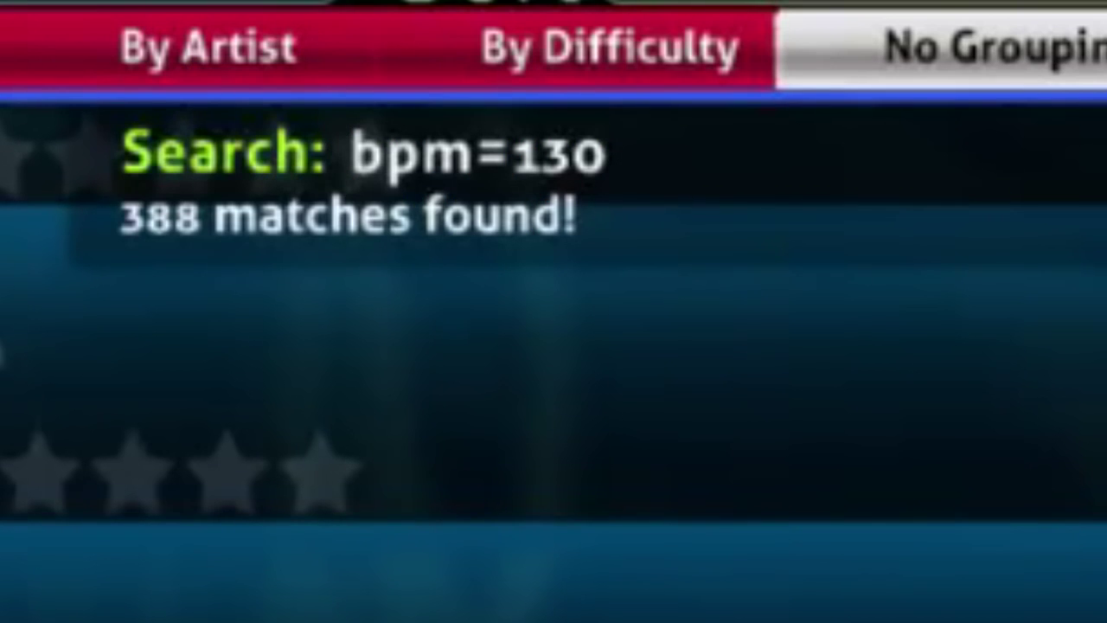
# - Narrow the bpm=130 beatmap search with ar=9, and change that filter to ar=8
pyautogui.write('ar=9')
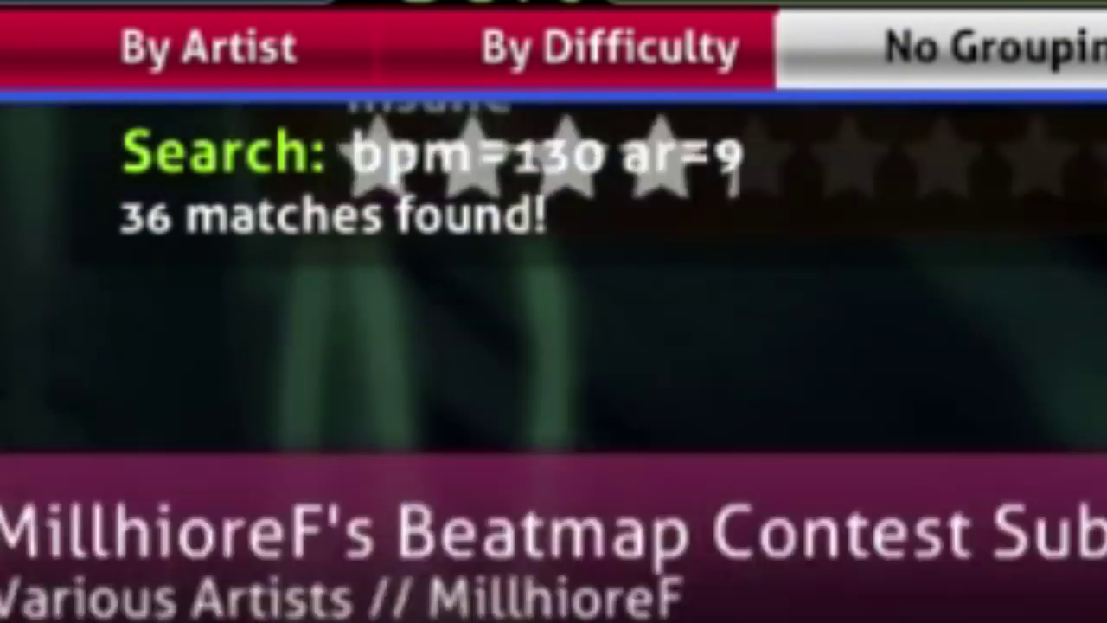
pyautogui.press('BackSpace')
pyautogui.write('8')
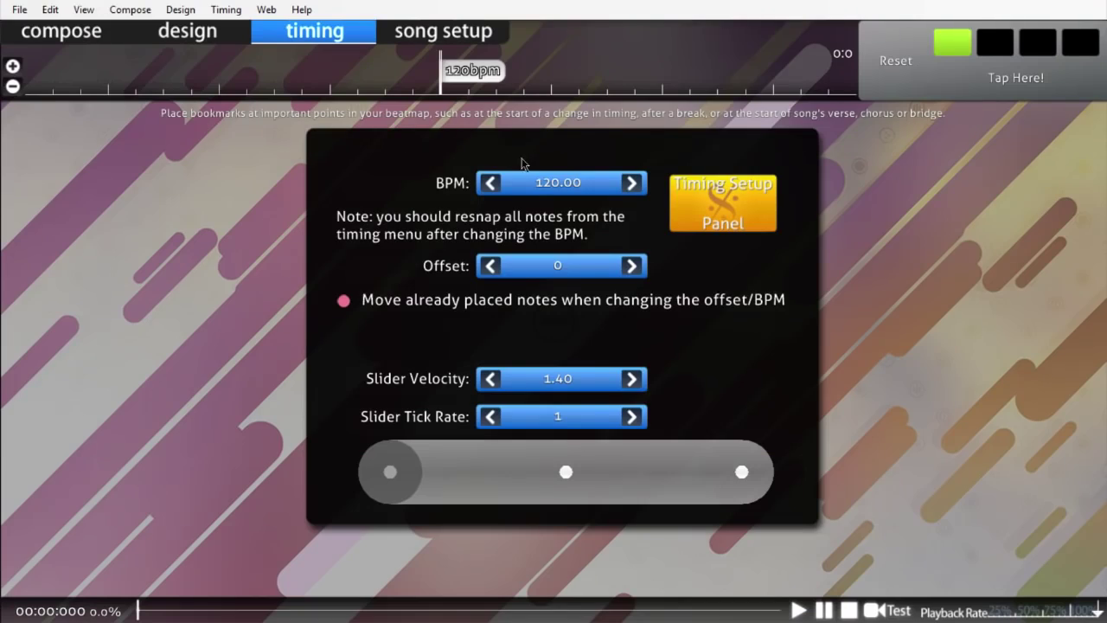
# - Set the beatmap's BPM to 130 and play the song at a reduced playback rate
pyautogui.click(551, 184)
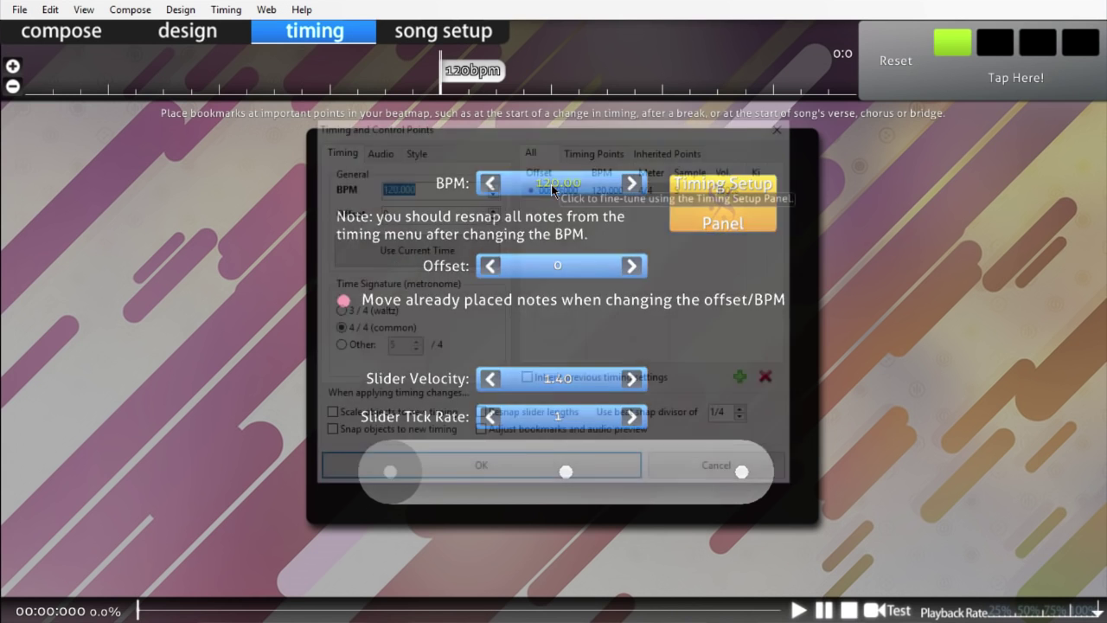
pyautogui.write('130')
pyautogui.press('Return')
pyautogui.press('space')
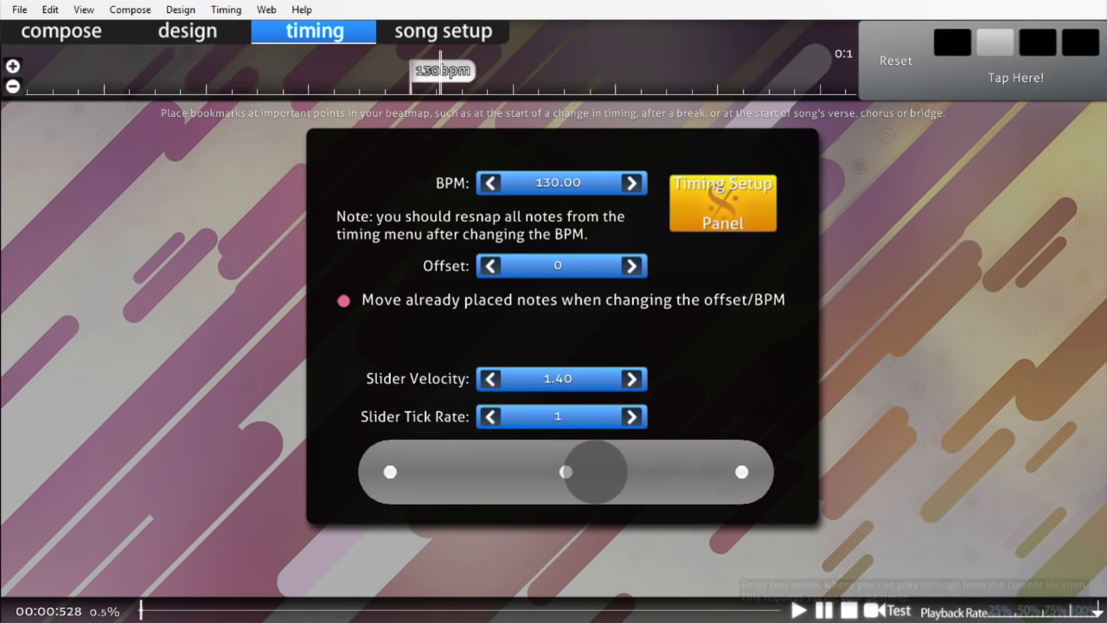
pyautogui.click(999, 614)
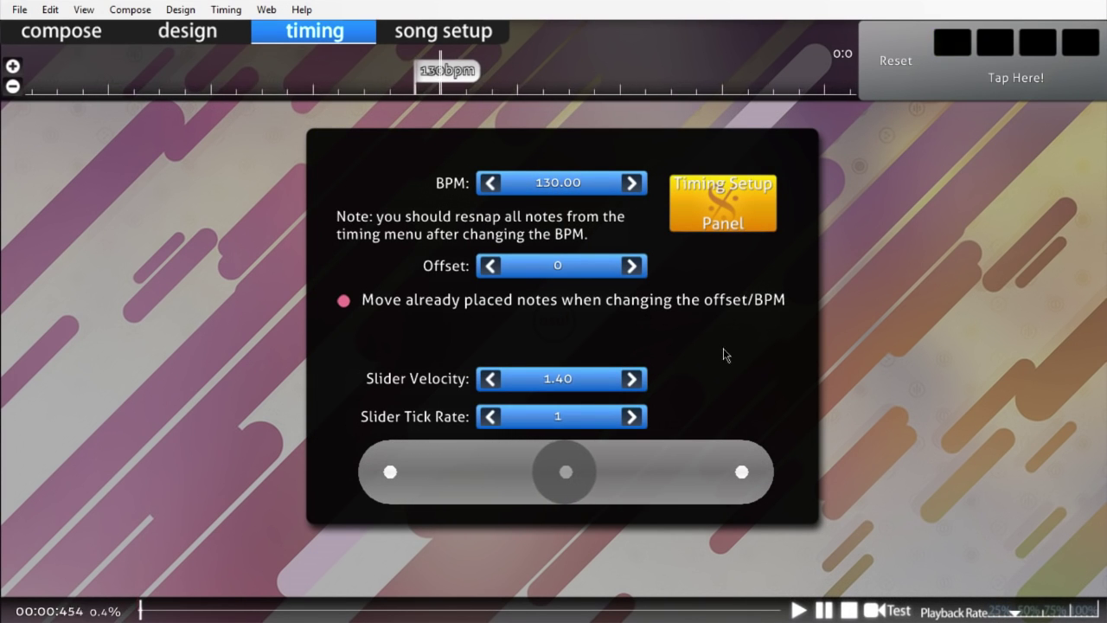
# - Adjust the timing offset to 548, replaying the song from its start to check the beat
pyautogui.click(589, 260)
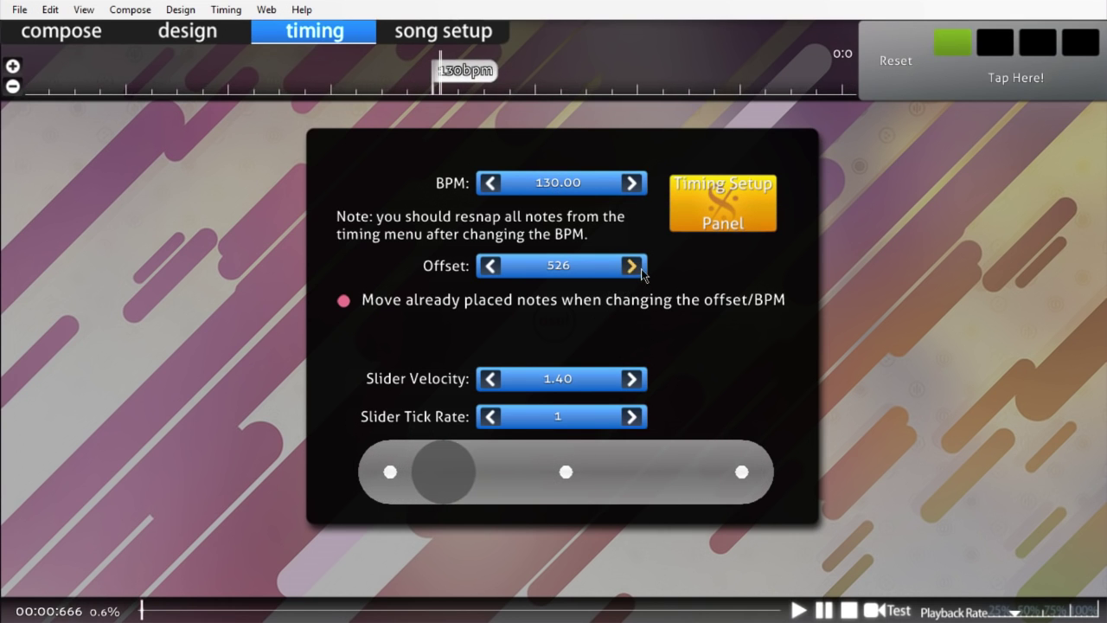
pyautogui.press('x')
pyautogui.press('x')
pyautogui.press('x')
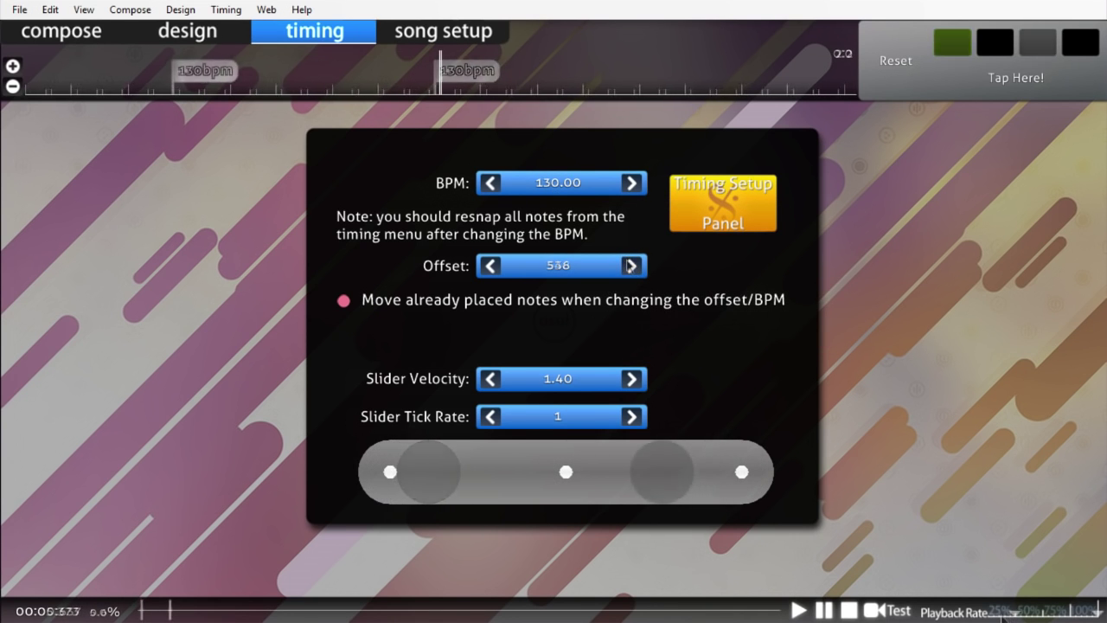
# - Slow the playback again and lower the BPM to 129 to test the timing
pyautogui.click(995, 615)
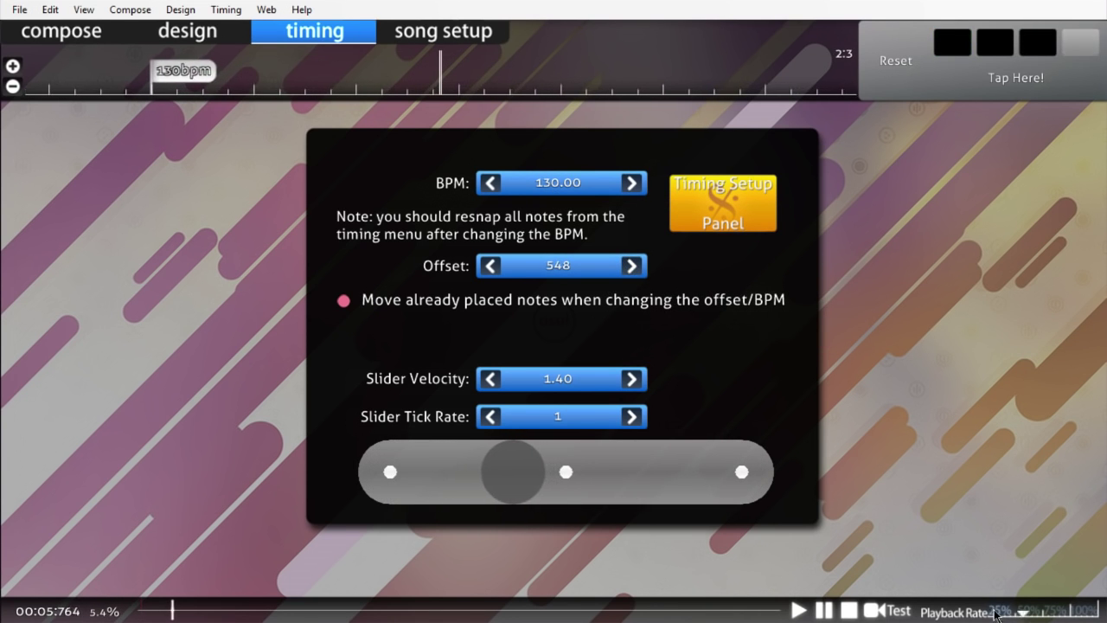
pyautogui.click(490, 183)
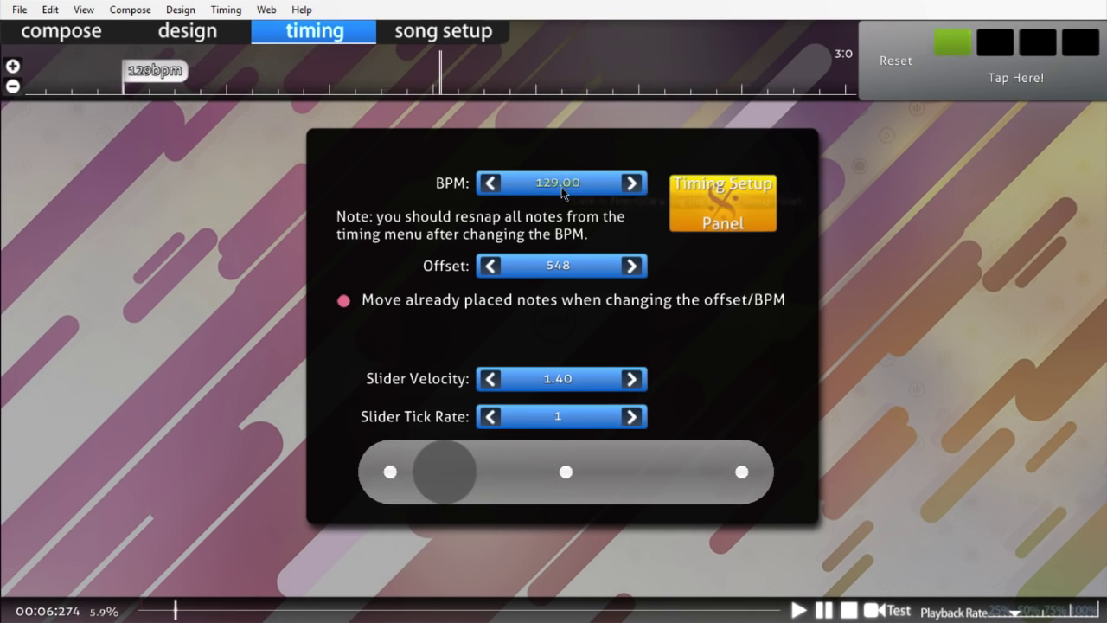
pyautogui.scroll(-1, 567, 194)
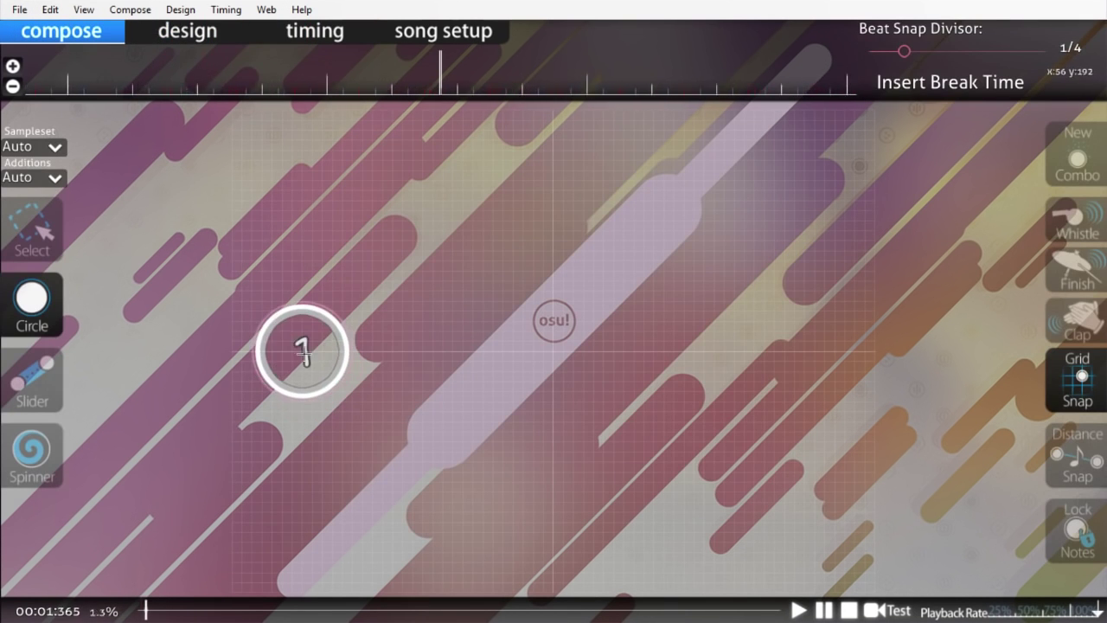
# - Accept XuMzz5a.png as the map's background image and save the beatmap
pyautogui.hotkey('ctrl', 's')
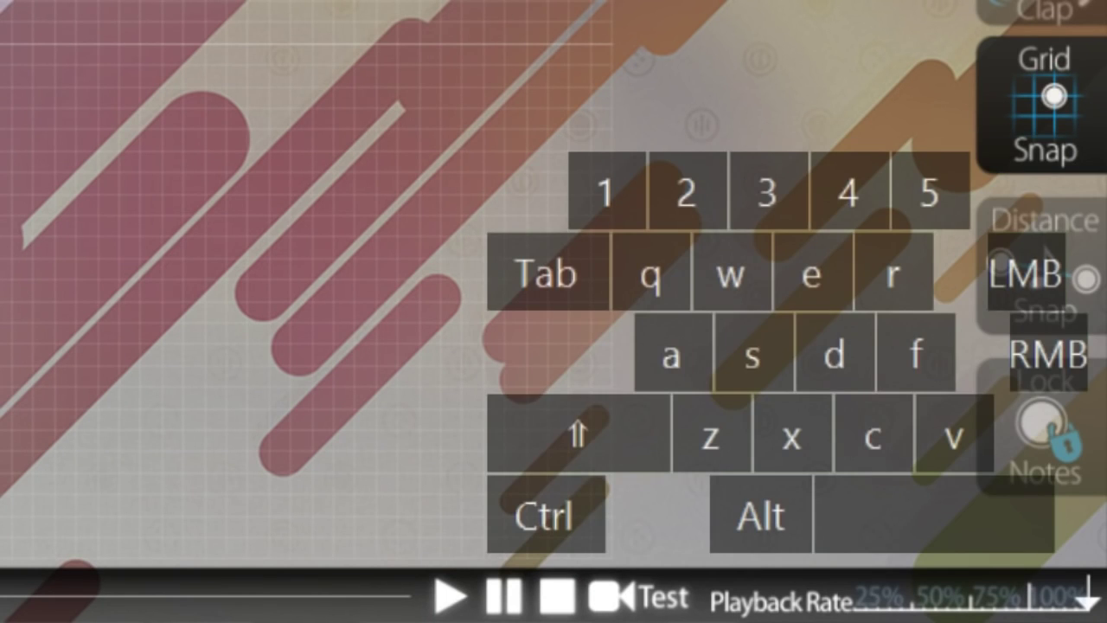
pyautogui.click(308, 3)
pyautogui.press('1')
pyautogui.press('2')
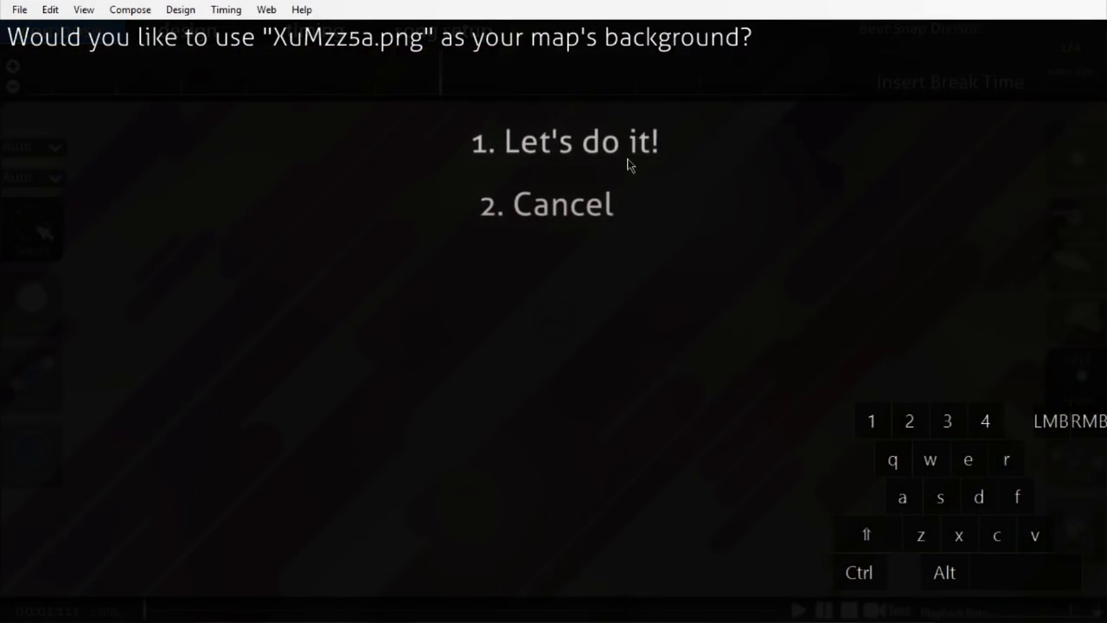
pyautogui.click(626, 151)
pyautogui.hotkey('ctrl', 's')
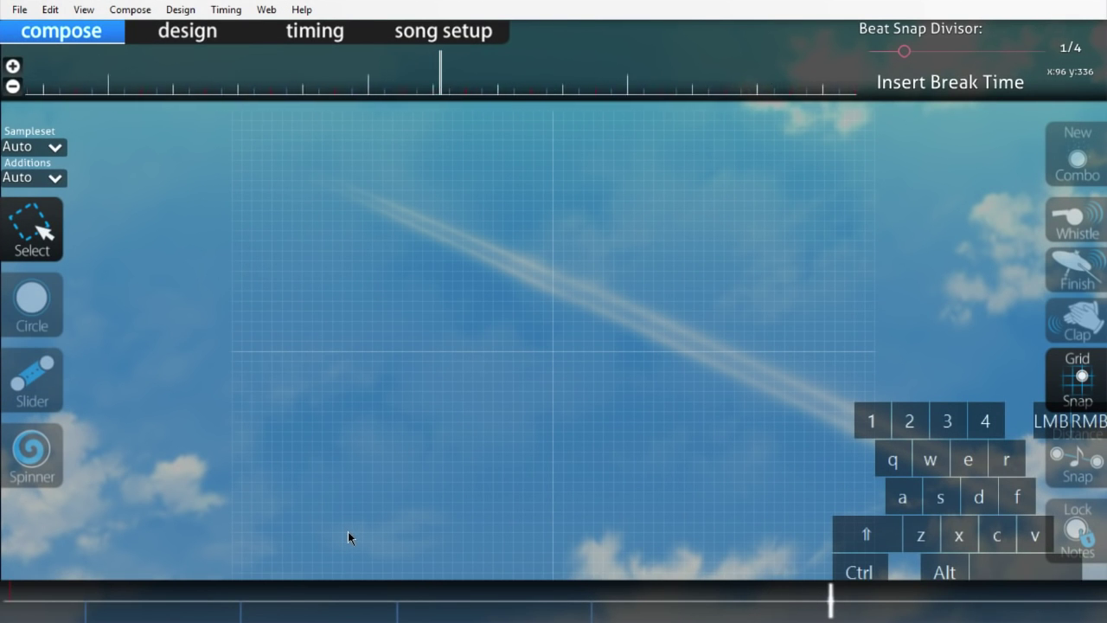
# - Add bookmarks at successive points of the song while it plays
pyautogui.hotkey('ctrl', 'b')
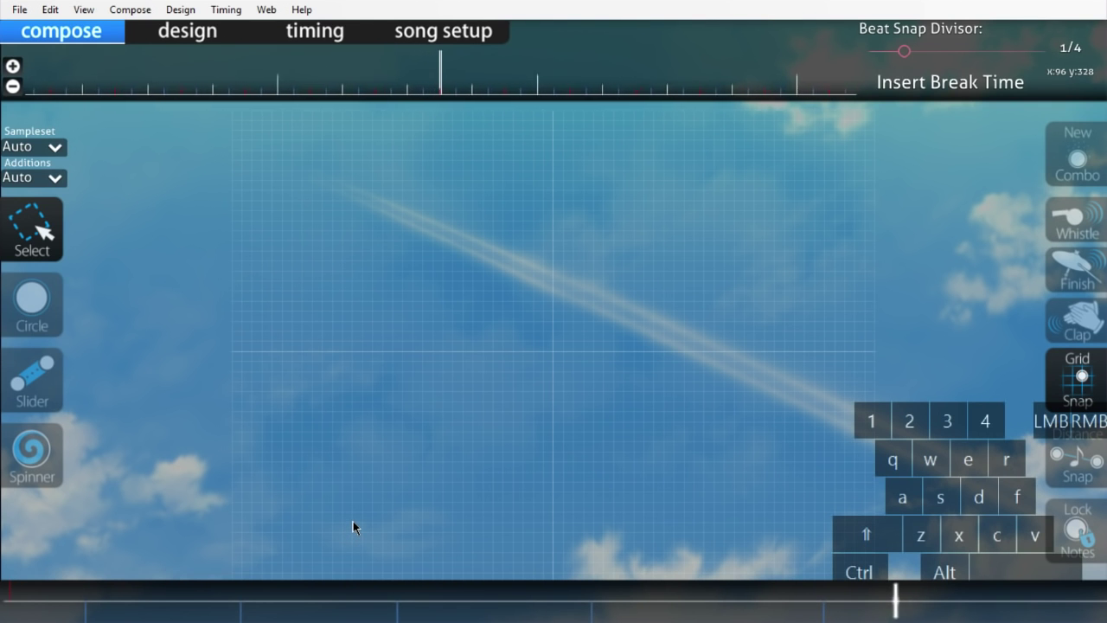
pyautogui.press('ctrl')
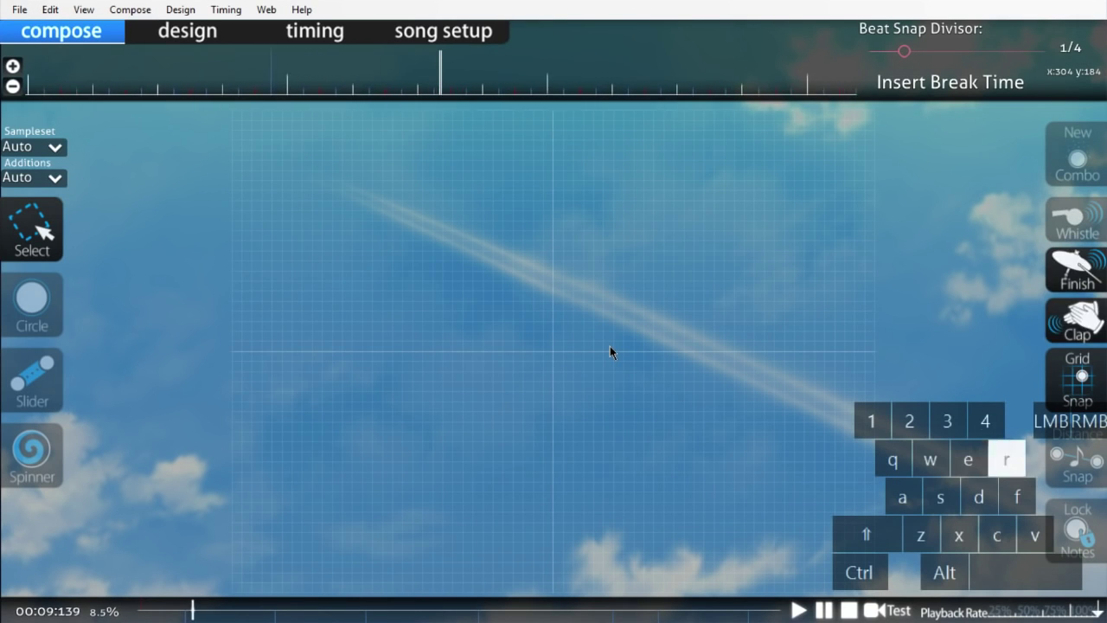
# - Coarsen the placement grid one size past Medium, and turn off Grid Snap, Clap and Finish before saving
pyautogui.press('g')
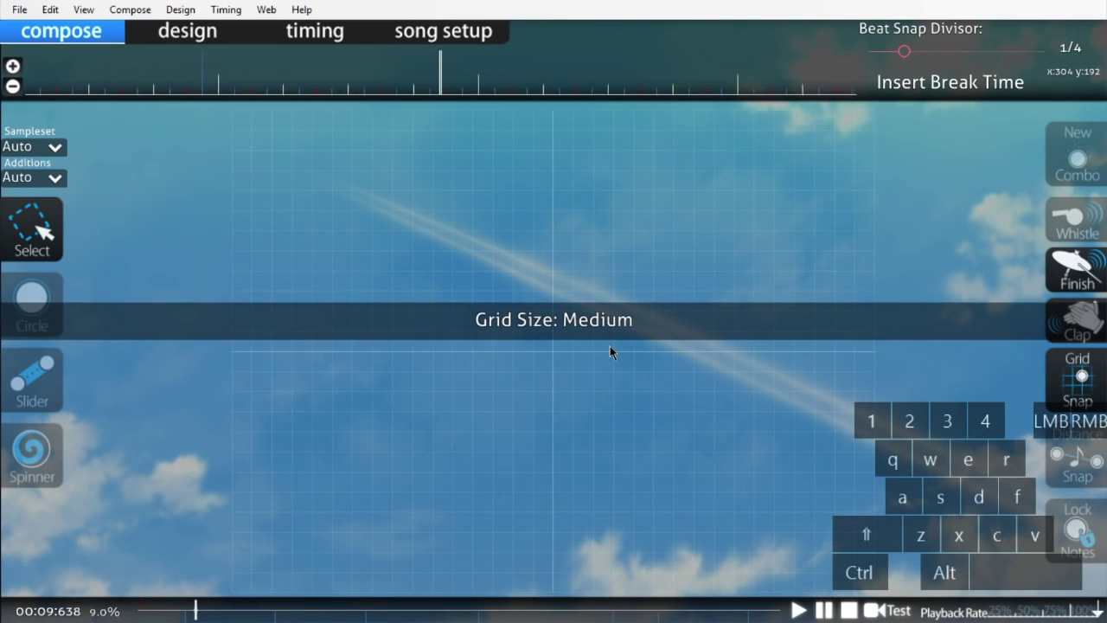
pyautogui.press('g')
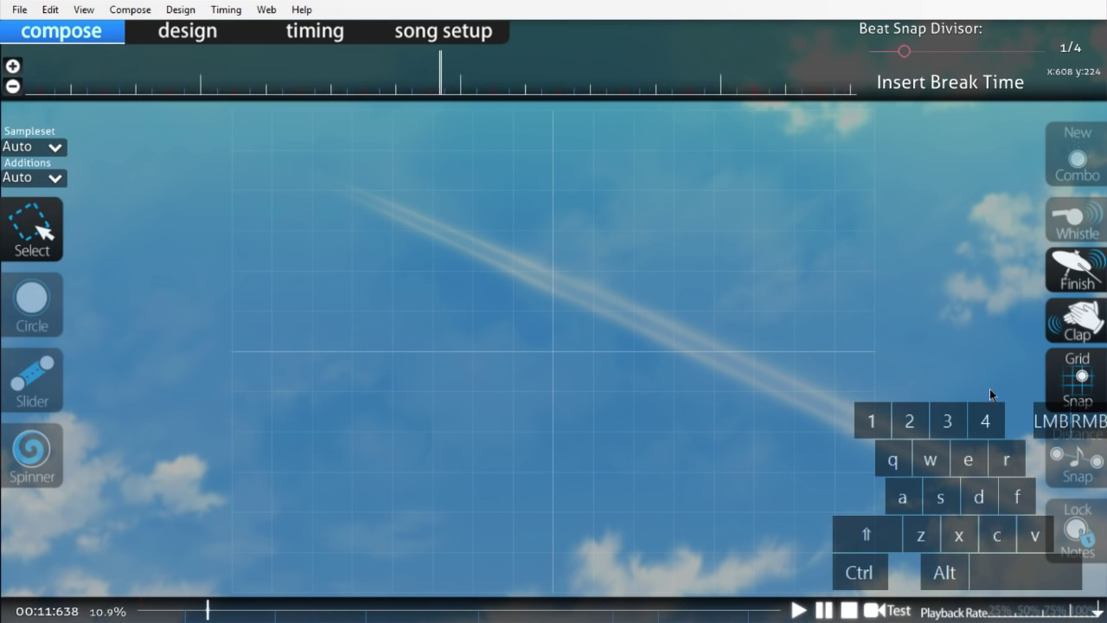
pyautogui.click(1075, 377)
pyautogui.click(1072, 320)
pyautogui.click(1072, 271)
pyautogui.hotkey('ctrl', 's')
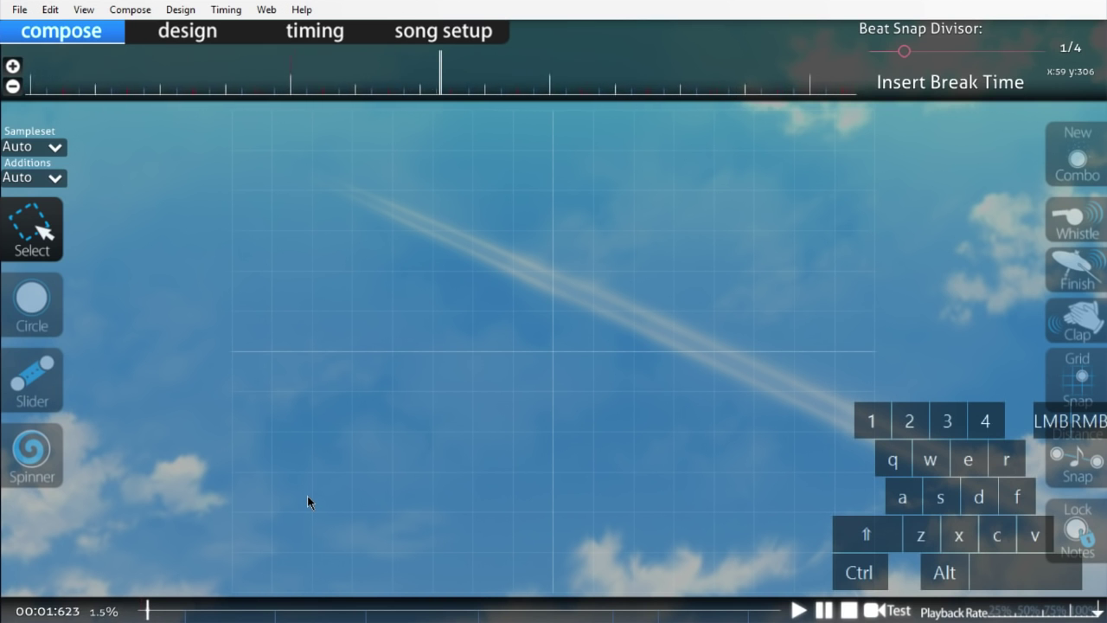
pyautogui.click(309, 491)
pyautogui.rightClick(309, 488)
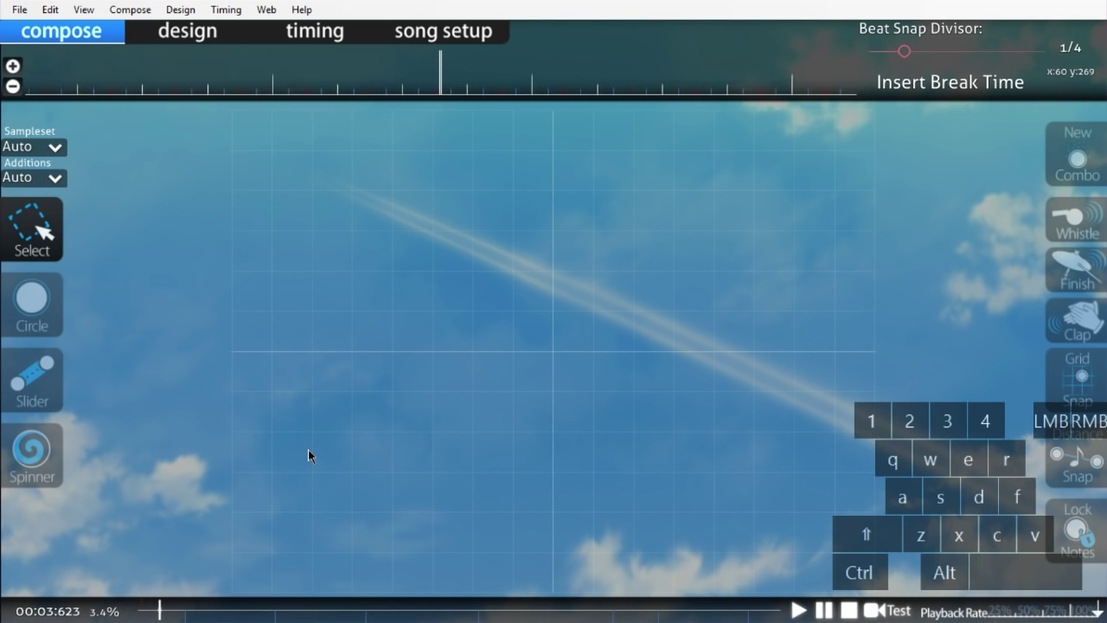
pyautogui.press('alt')
pyautogui.press('alt')
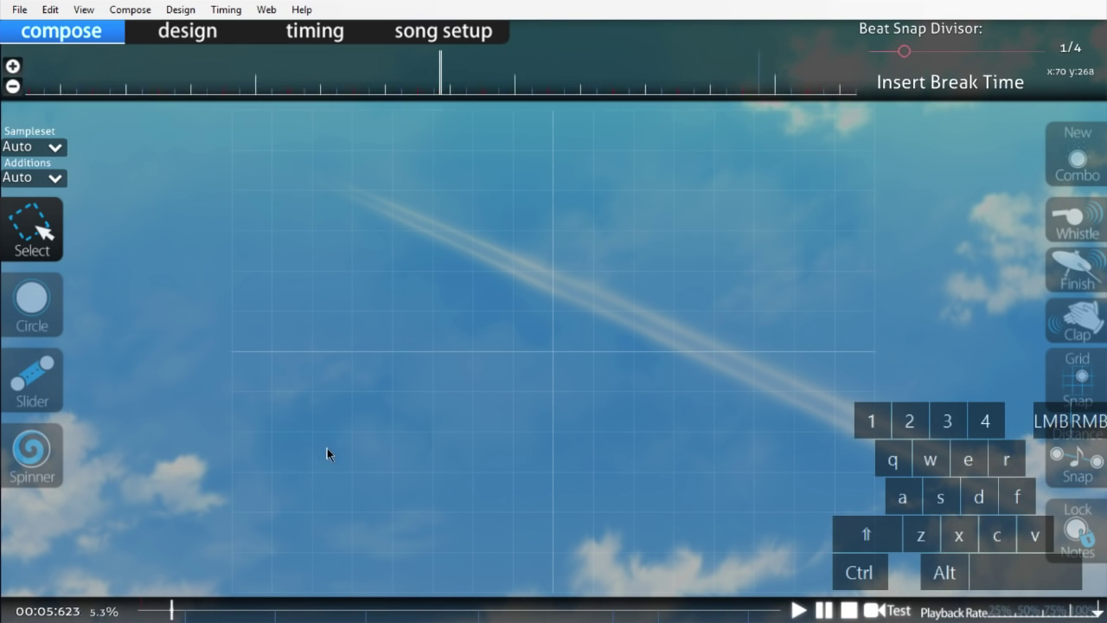
# - Return to the start of the song and activate the Slider tool
pyautogui.click(140, 609)
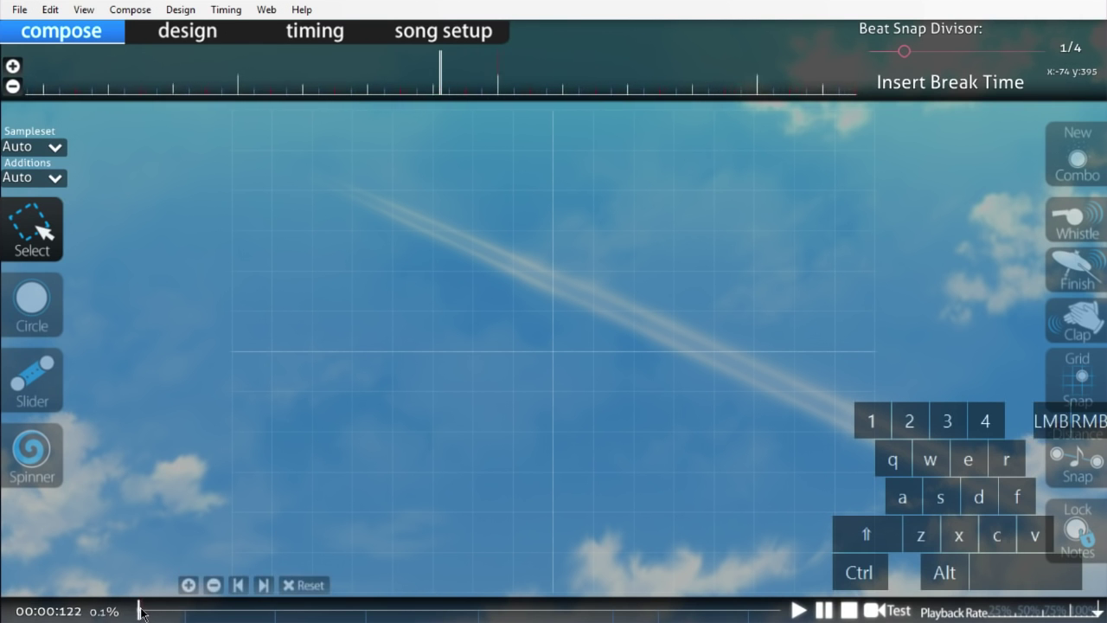
pyautogui.click(141, 609)
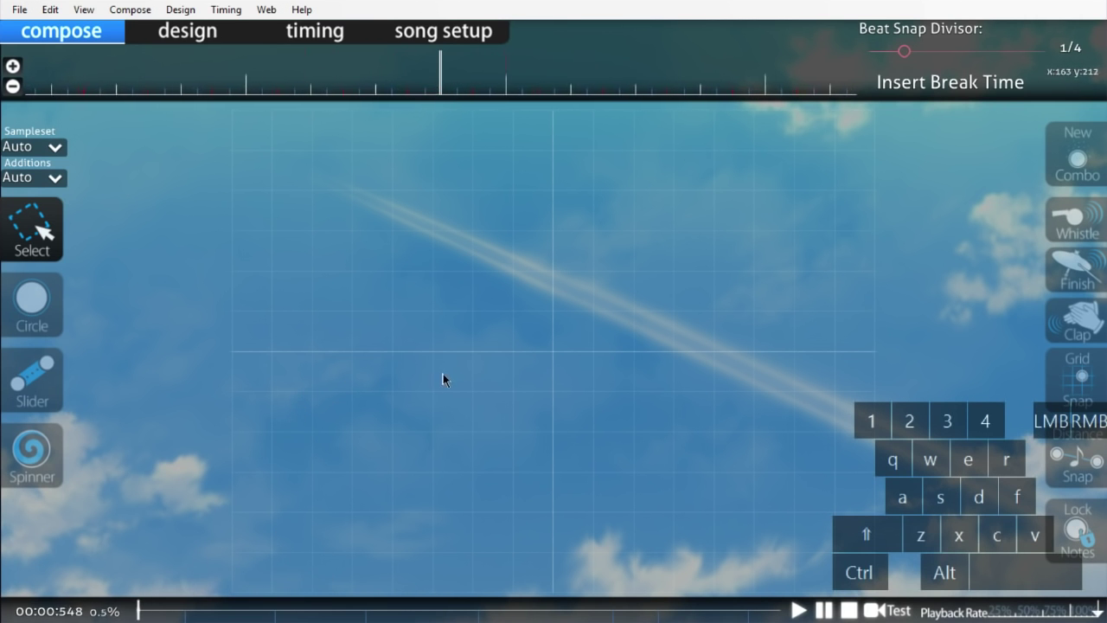
pyautogui.press('3')
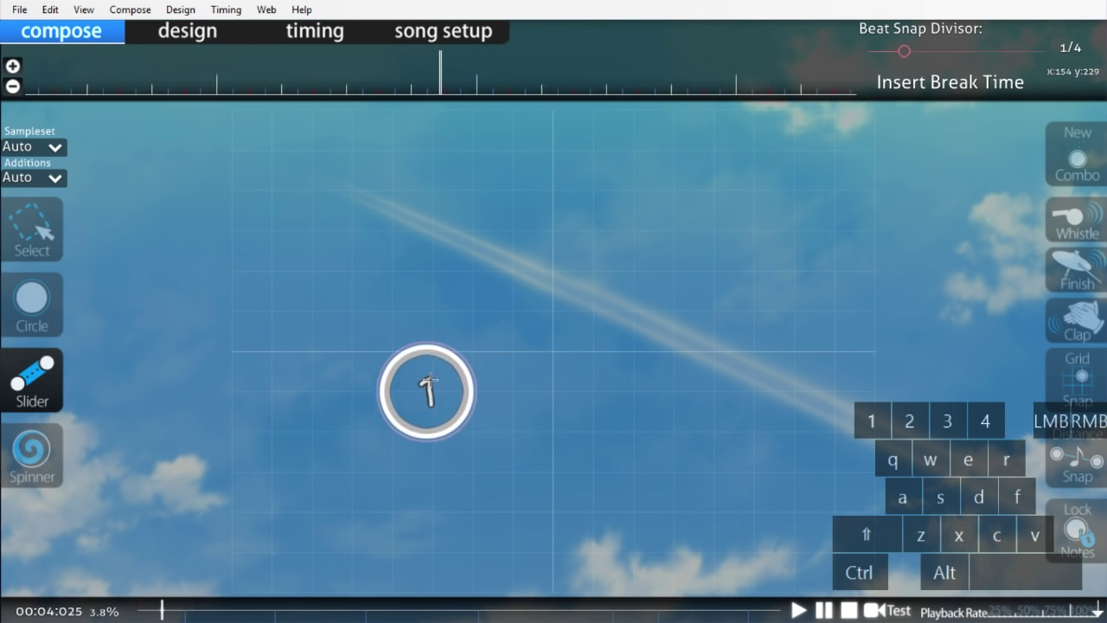
# - Step the song back repeatedly to replay the passage around 00:03 to 00:04
pyautogui.scroll(4, 441, 320)
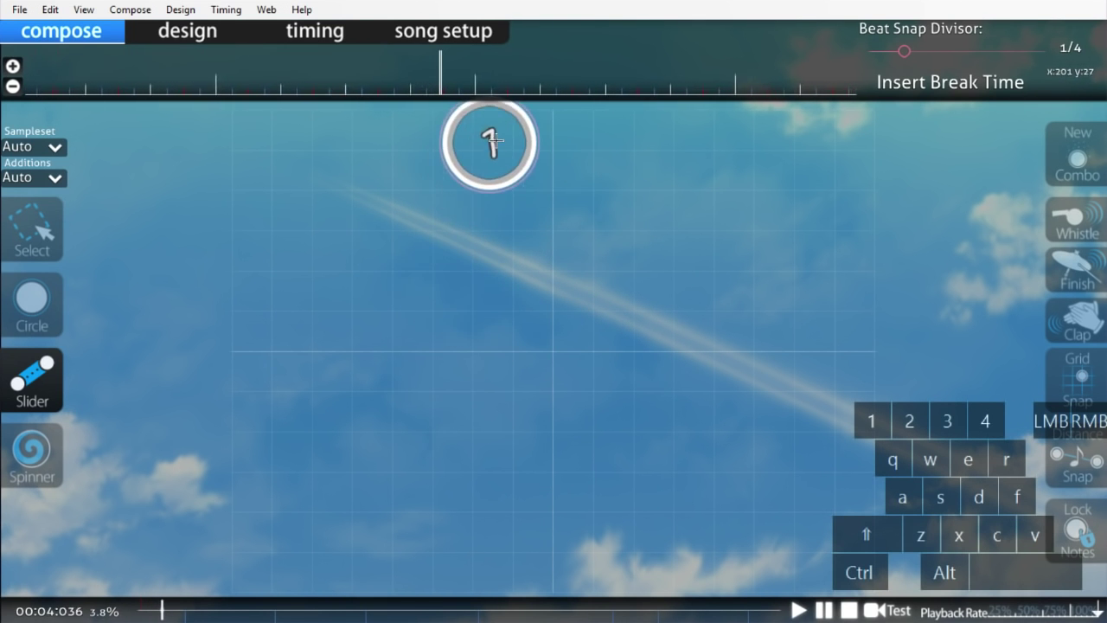
pyautogui.scroll(4, 450, 291)
pyautogui.scroll(1, 501, 334)
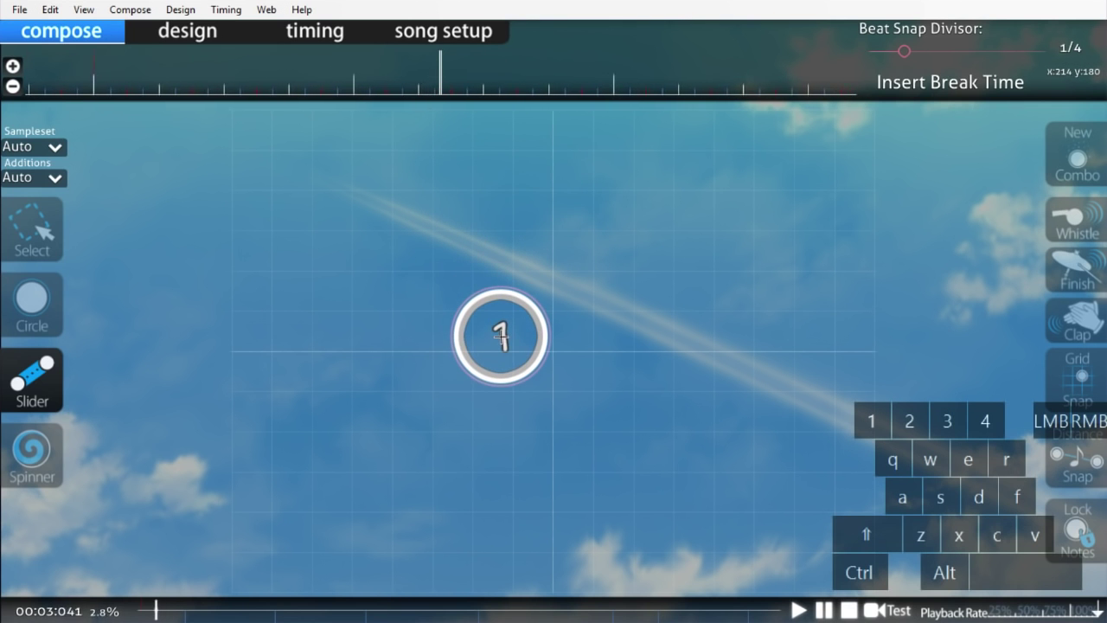
pyautogui.scroll(1, 440, 307)
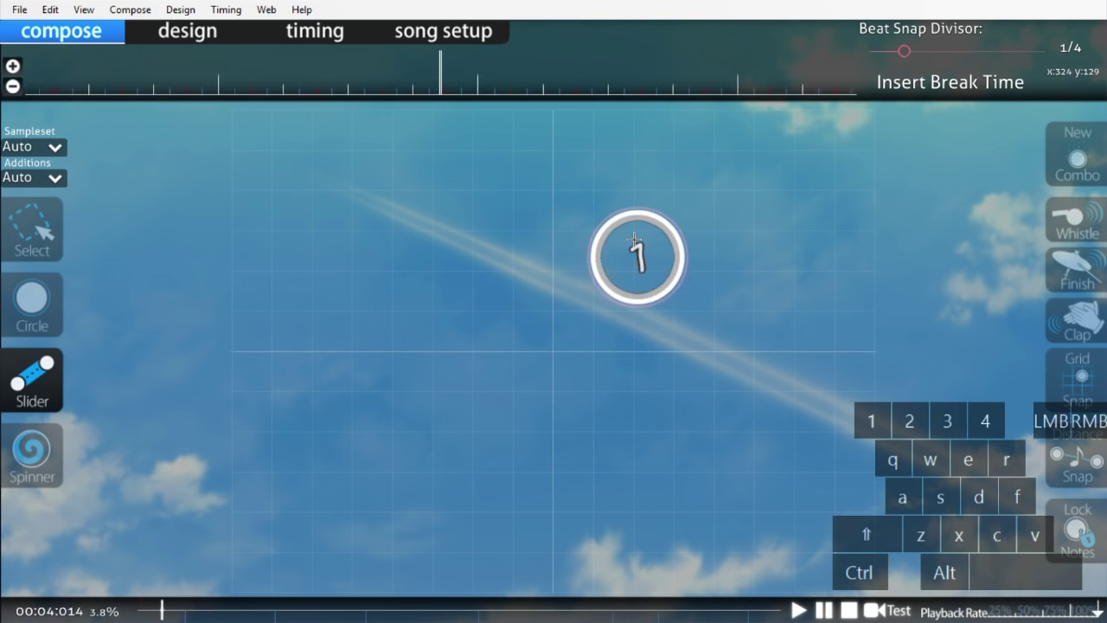
pyautogui.scroll(3, 476, 316)
pyautogui.scroll(2, 477, 316)
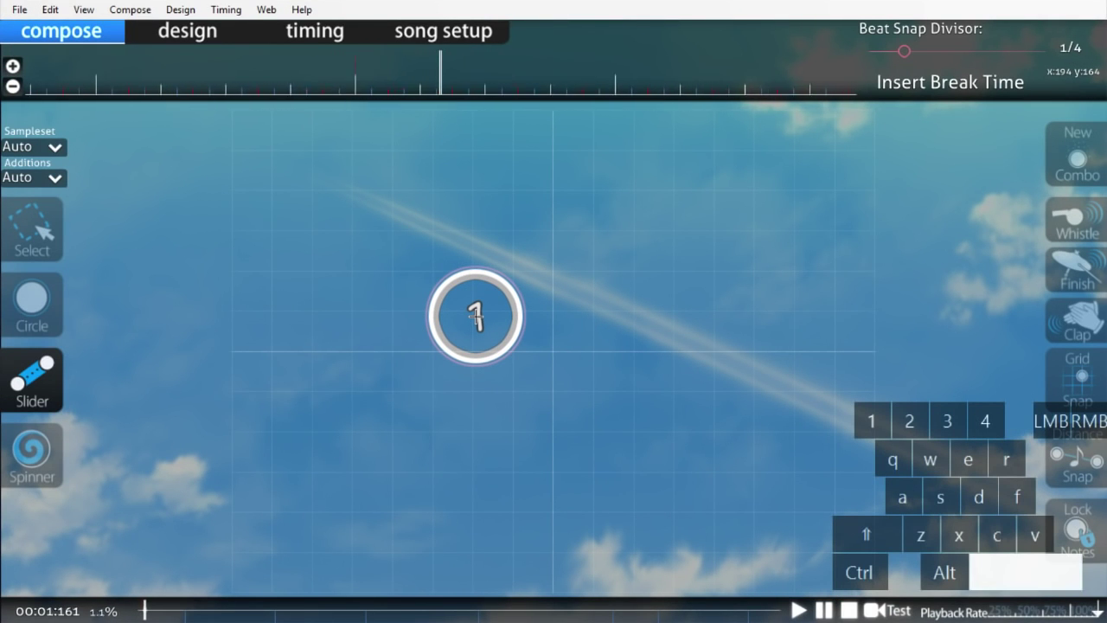
# - Add an inherited timing point at offset 545
pyautogui.press('F6')
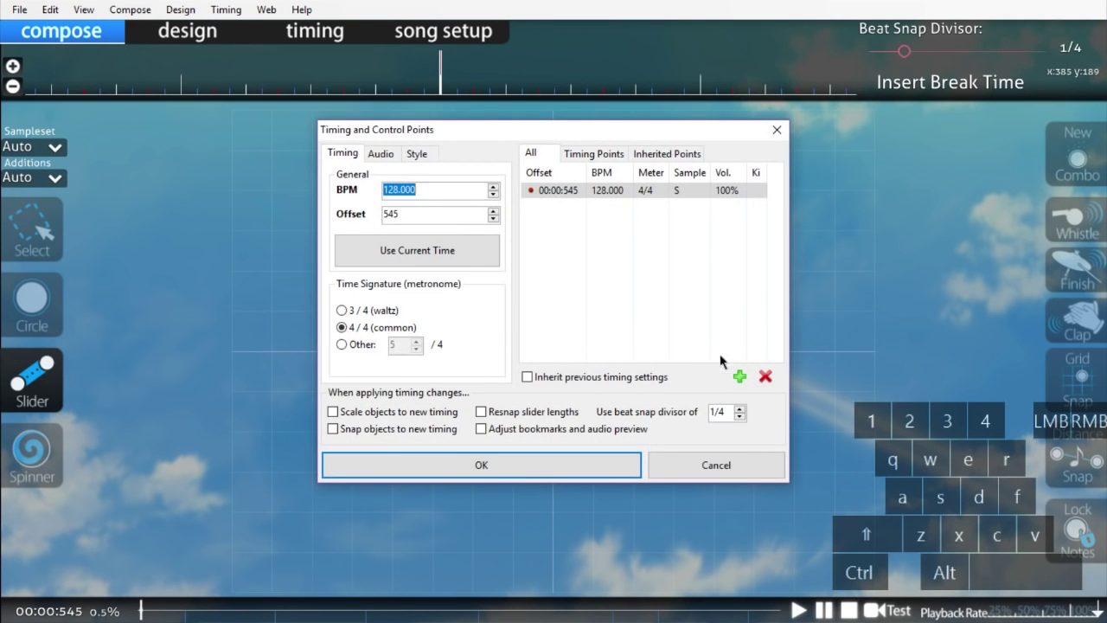
pyautogui.click(740, 376)
pyautogui.click(708, 474)
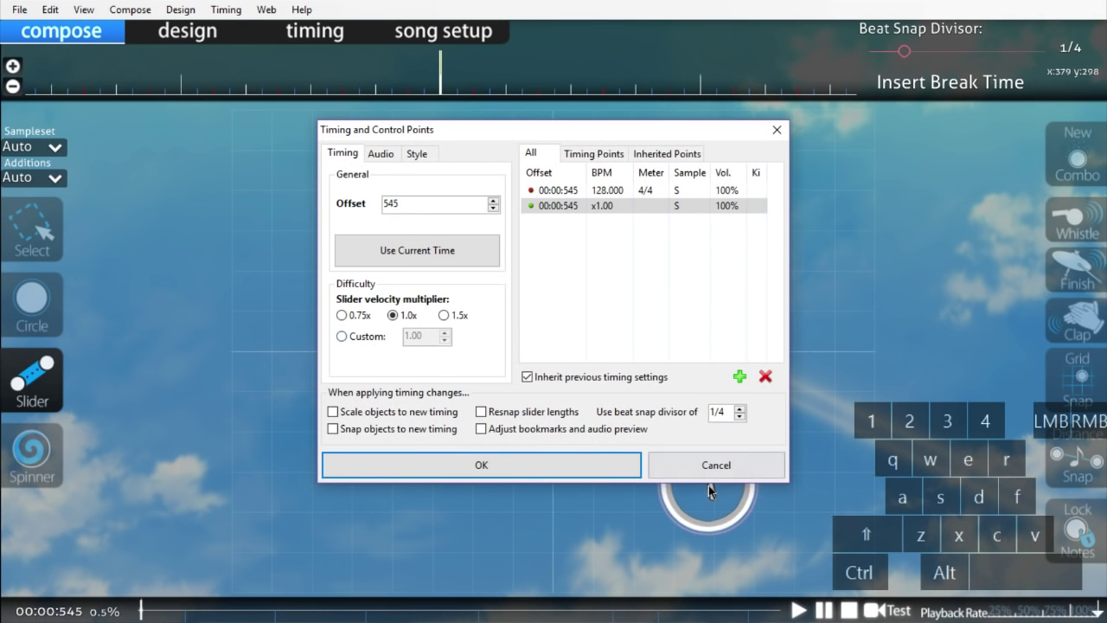
# - Raise the beatmap's base Slider Velocity in the timing settings
pyautogui.press('F3')
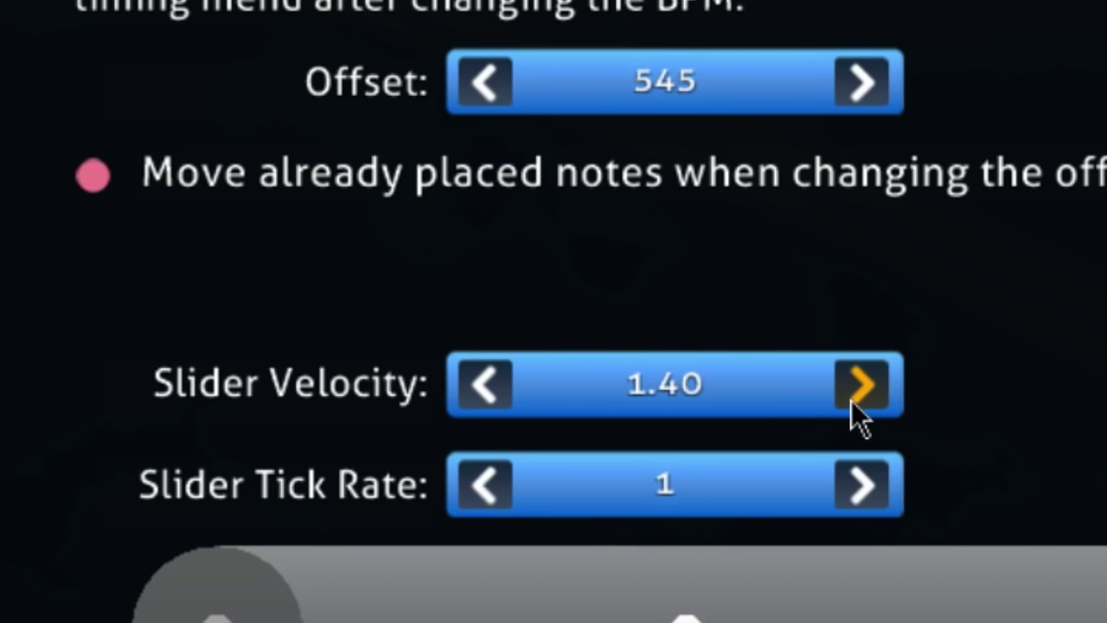
pyautogui.click(855, 401)
pyautogui.click(857, 400)
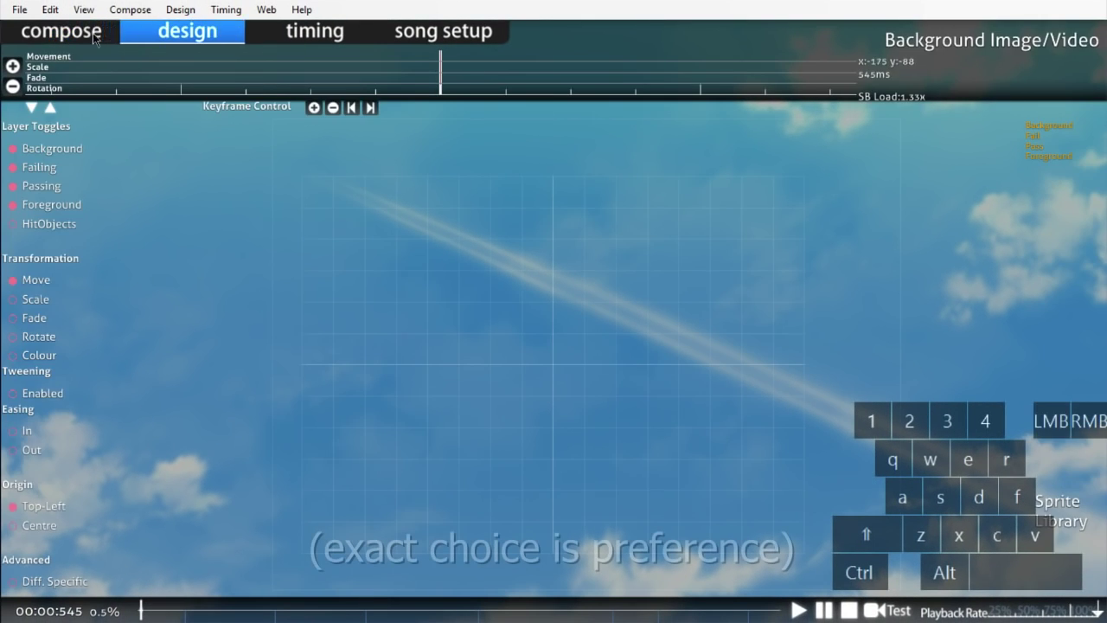
# - Return to composing at 00:00:545 and turn on New Combo for the first object
pyautogui.press('F1')
pyautogui.scroll(7, 380, 294)
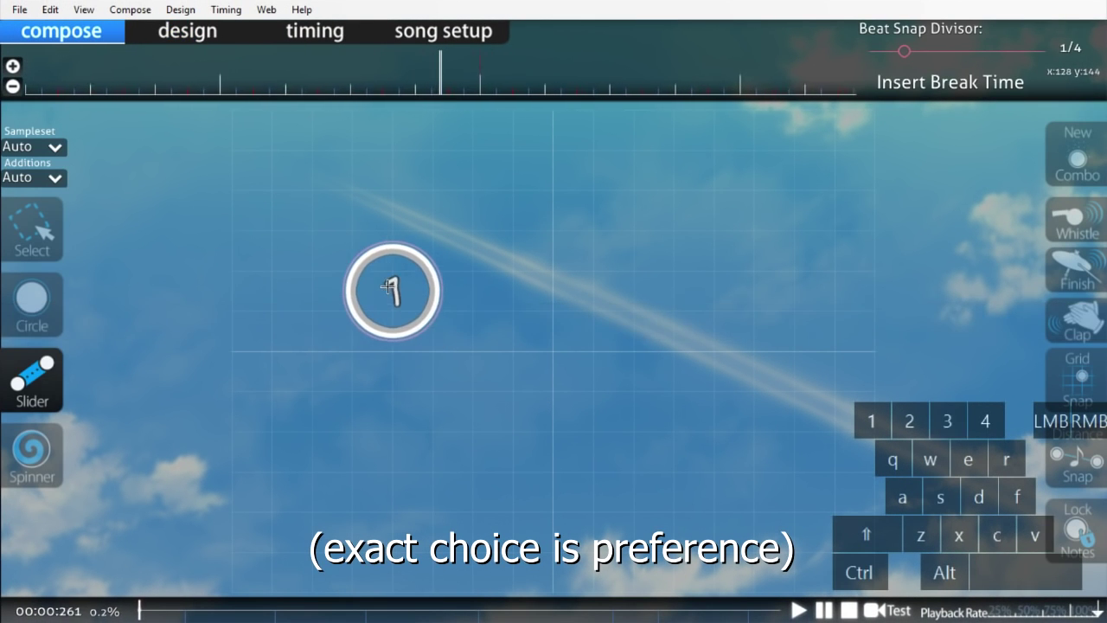
pyautogui.scroll(-3, 392, 291)
pyautogui.press('q')
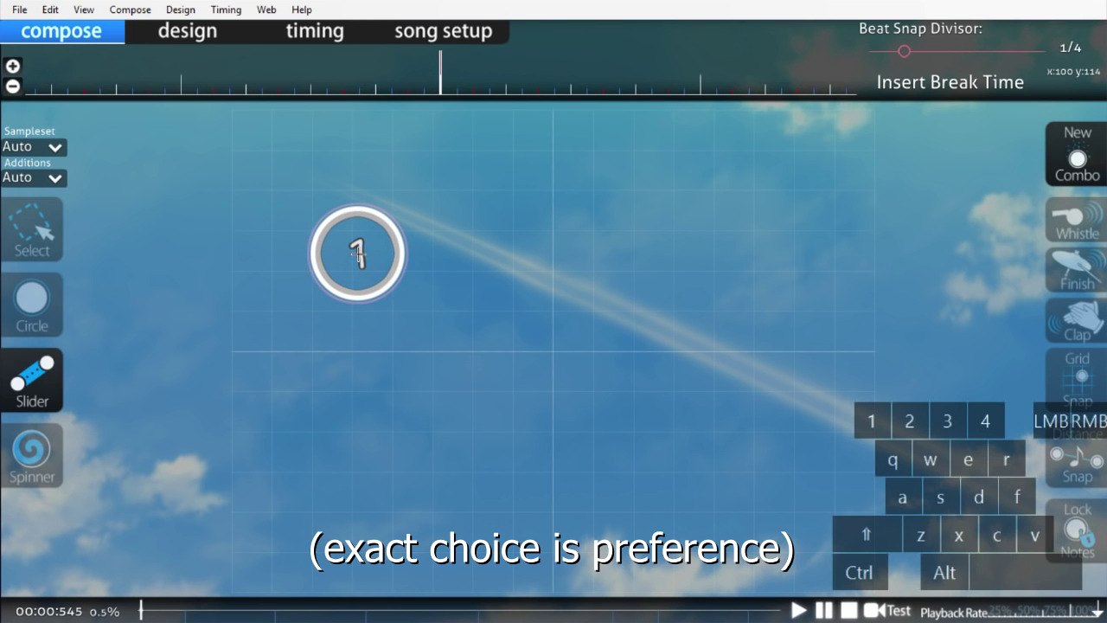
# - Set the inherited point at 00:00:545 to a custom slider velocity multiplier of 0.60
pyautogui.press('F6')
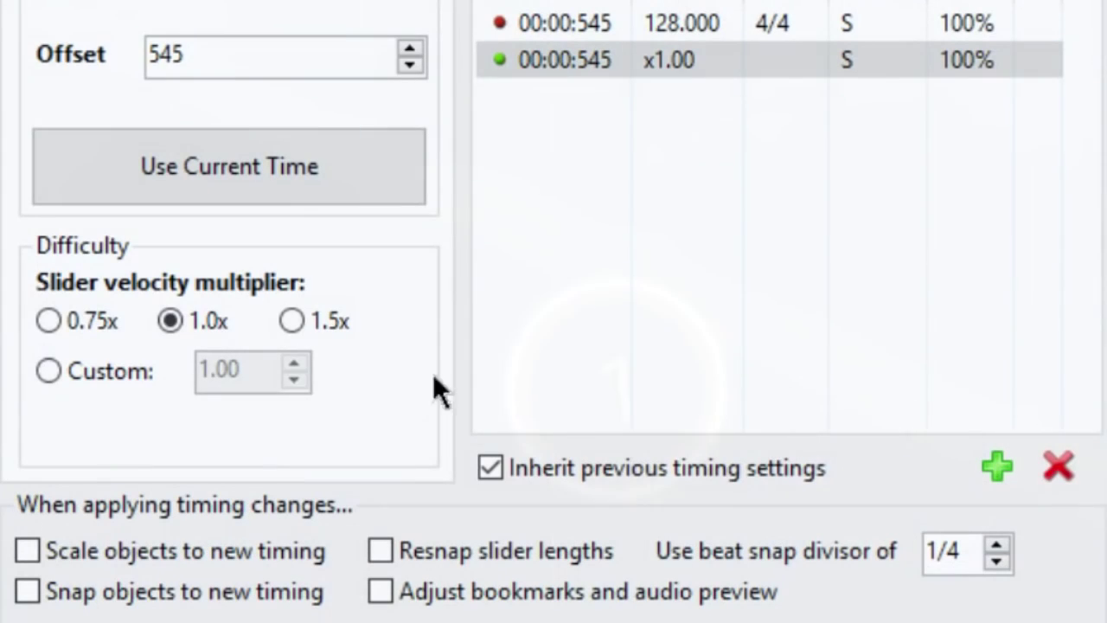
pyautogui.click(295, 378)
pyautogui.click(295, 378)
pyautogui.click(296, 378)
pyautogui.click(295, 377)
pyautogui.click(296, 378)
pyautogui.click(296, 378)
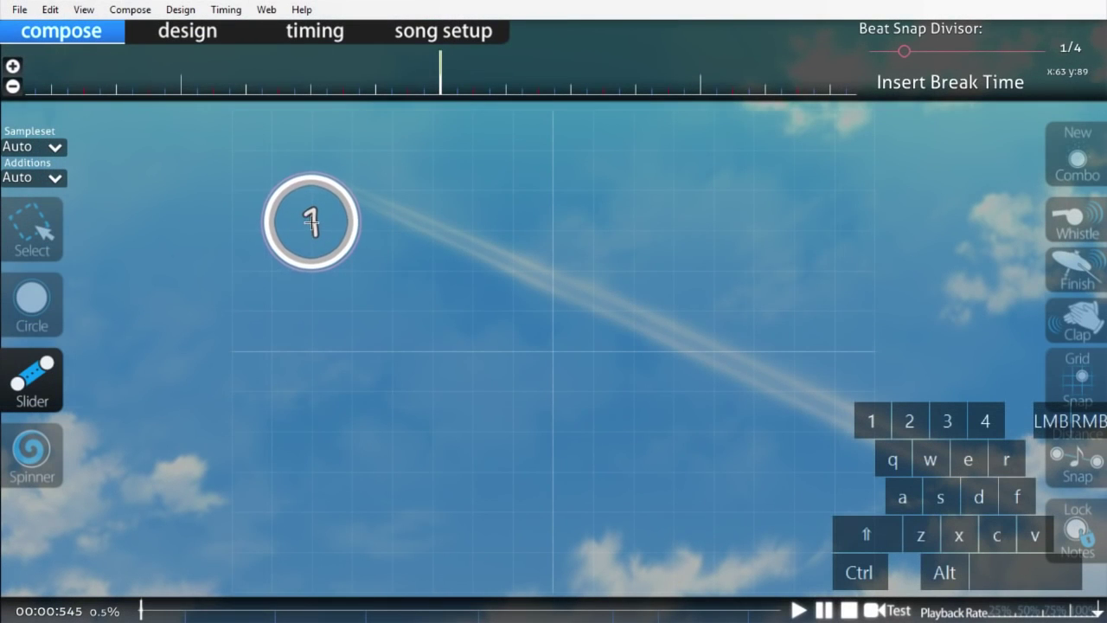
# - Draw a short downward slider at 00:00:545 in the upper-left playfield and shift its end point slightly left
pyautogui.moveTo(311, 217); pyautogui.dragTo(337, 356)
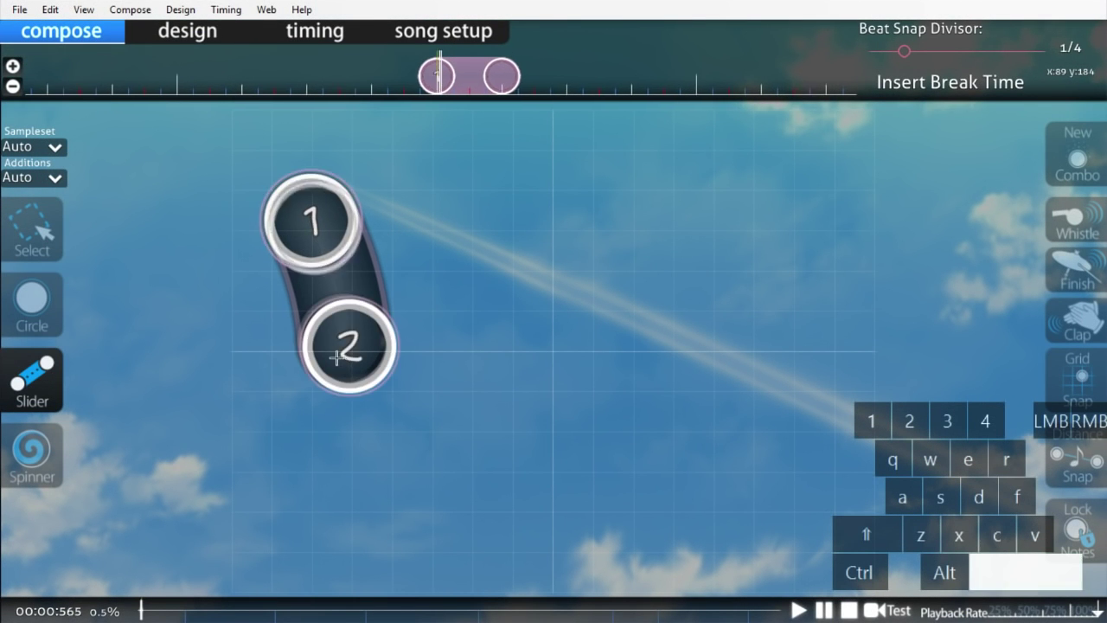
pyautogui.press('1')
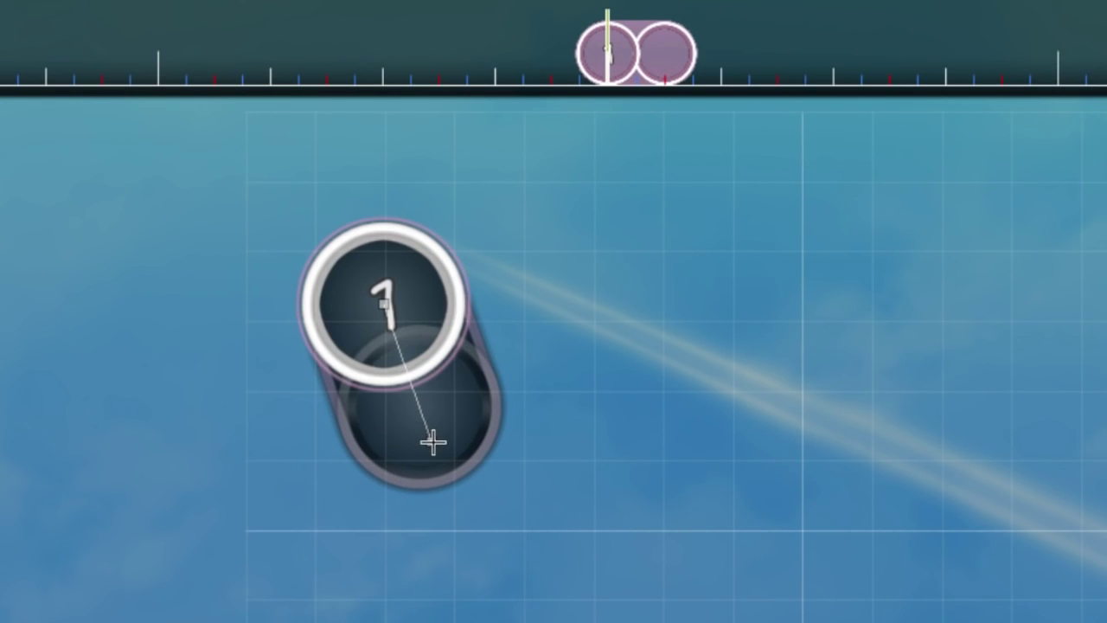
pyautogui.moveTo(432, 440); pyautogui.dragTo(409, 451)
pyautogui.scroll(3, 440, 466)
pyautogui.keyDown('shift'); pyautogui.rightClick(432, 442); pyautogui.keyUp('shift')
pyautogui.scroll(1, 440, 538)
pyautogui.scroll(2, 398, 465)
pyautogui.scroll(2, 409, 441)
# - Add a control point in the middle of the slider, nudge it slightly sideways, and delete it again
pyautogui.keyDown('ctrl'); pyautogui.click(389, 362); pyautogui.keyUp('ctrl')
pyautogui.moveTo(388, 362); pyautogui.dragTo(398, 363)
pyautogui.scroll(2, 399, 363)
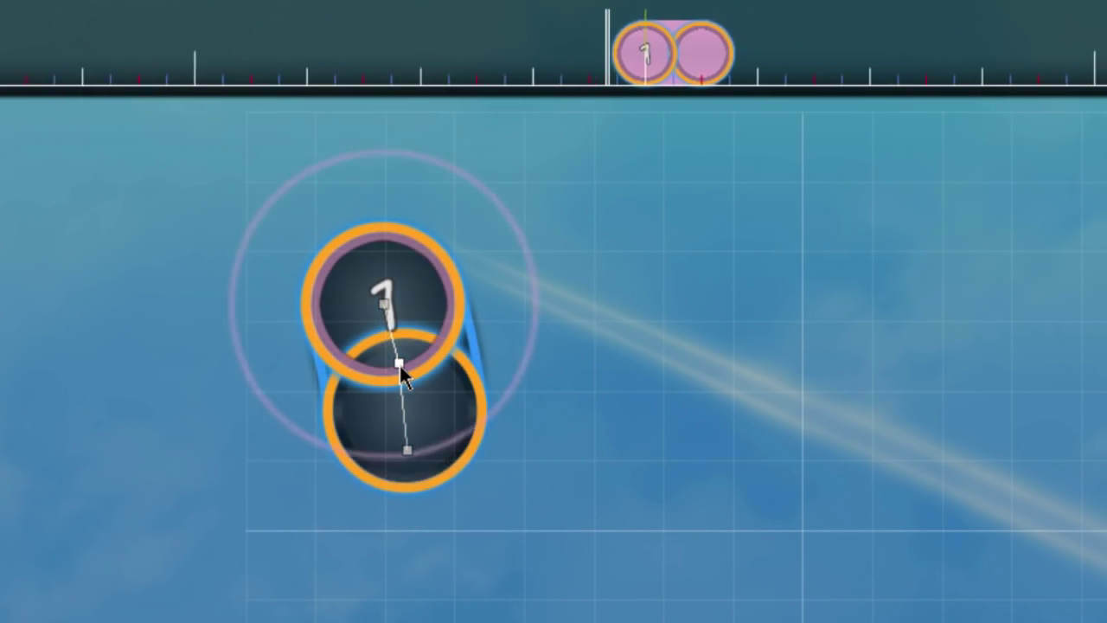
pyautogui.keyDown('shift'); pyautogui.rightClick(400, 363); pyautogui.keyUp('shift')
pyautogui.scroll(2, 401, 384)
pyautogui.scroll(2, 411, 450)
pyautogui.scroll(-2, 411, 455)
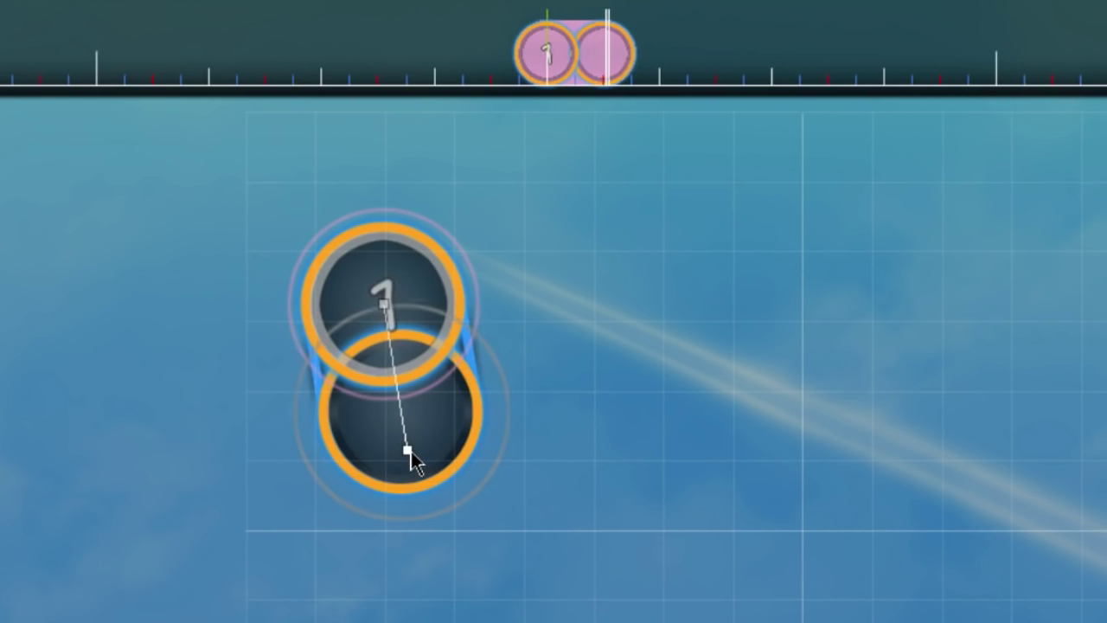
pyautogui.click(431, 442)
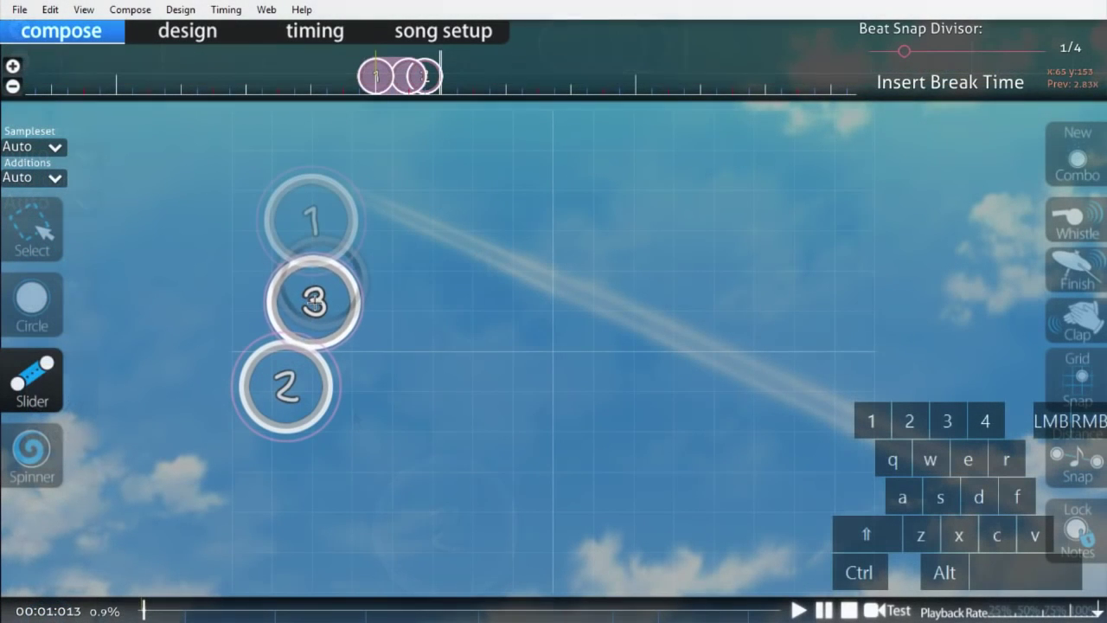
# - Draw a third object, an upward slider, at 00:01:013 just below the first slider, and go back over the pattern
pyautogui.moveTo(316, 296); pyautogui.dragTo(326, 204)
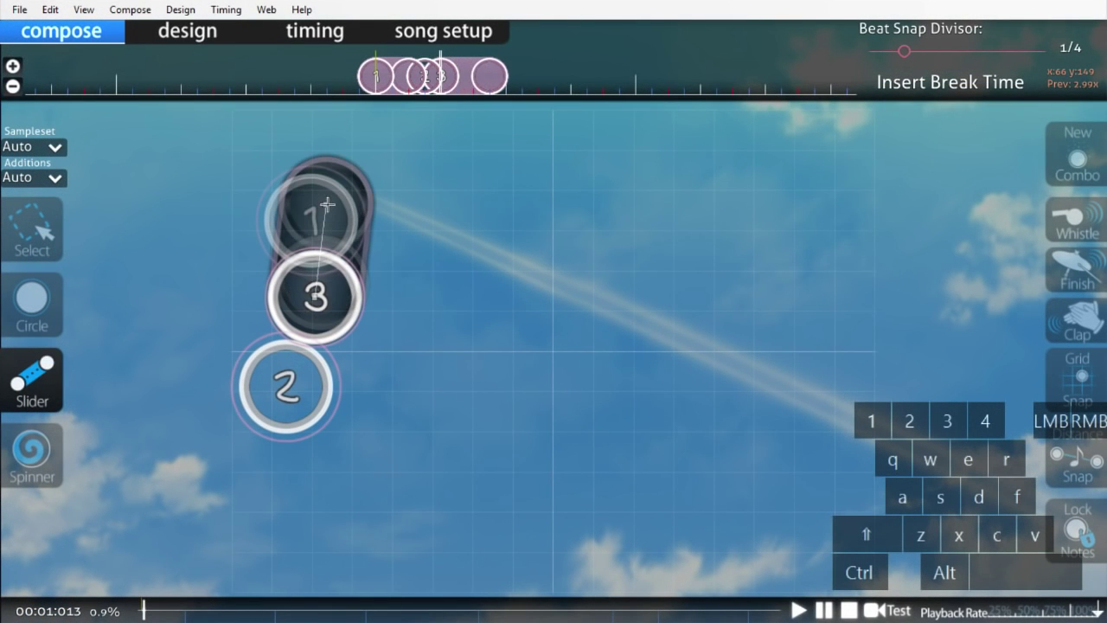
pyautogui.rightClick(326, 210)
pyautogui.scroll(8, 285, 200)
pyautogui.press('1')
pyautogui.scroll(-5, 306, 319)
pyautogui.scroll(2, 312, 327)
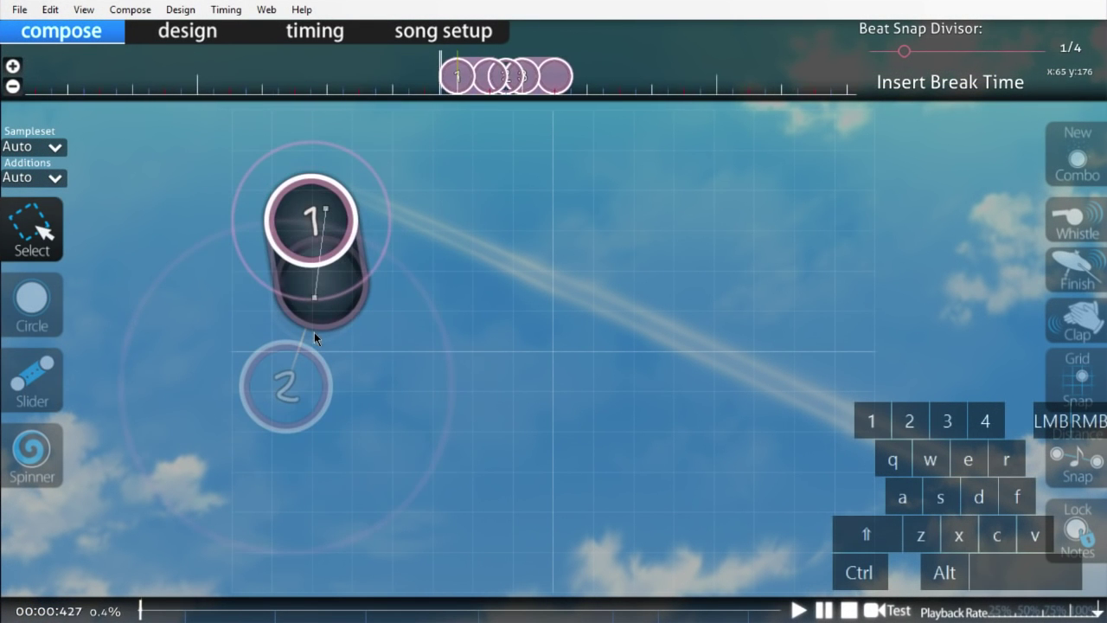
# - Lengthen the third object's slider by moving its end point upward, and adjust the slider's position to about x 65, y 162
pyautogui.scroll(-6, 318, 330)
pyautogui.scroll(2, 318, 332)
pyautogui.scroll(-2, 317, 332)
pyautogui.scroll(6, 317, 332)
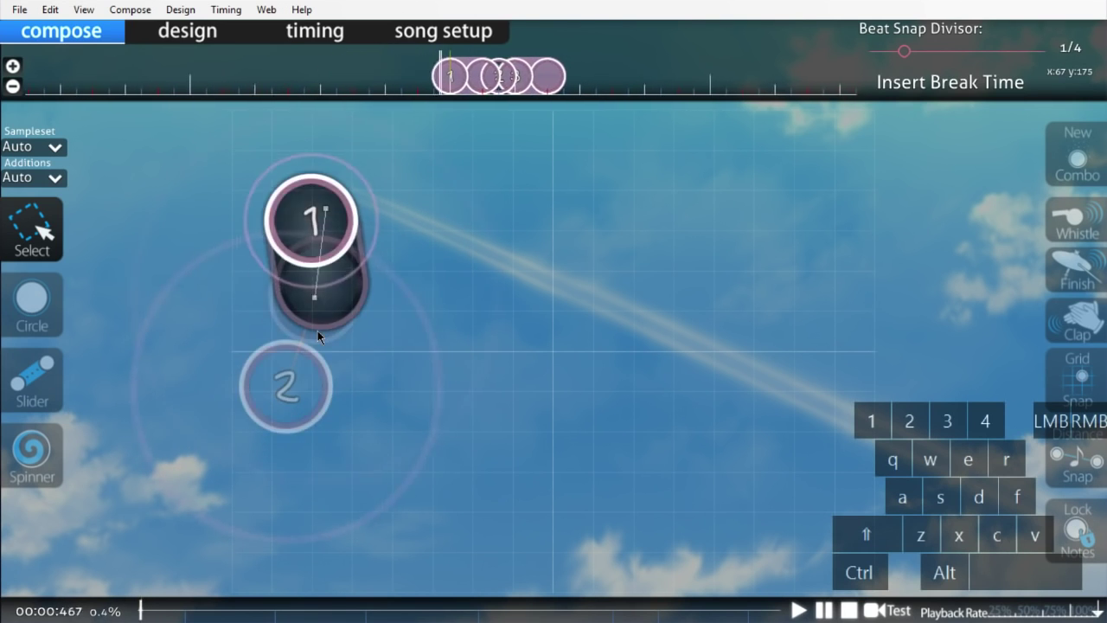
pyautogui.scroll(-5, 317, 331)
pyautogui.click(316, 329)
pyautogui.scroll(7, 317, 320)
pyautogui.scroll(-5, 325, 207)
pyautogui.moveTo(325, 208); pyautogui.dragTo(333, 171)
pyautogui.scroll(5, 332, 171)
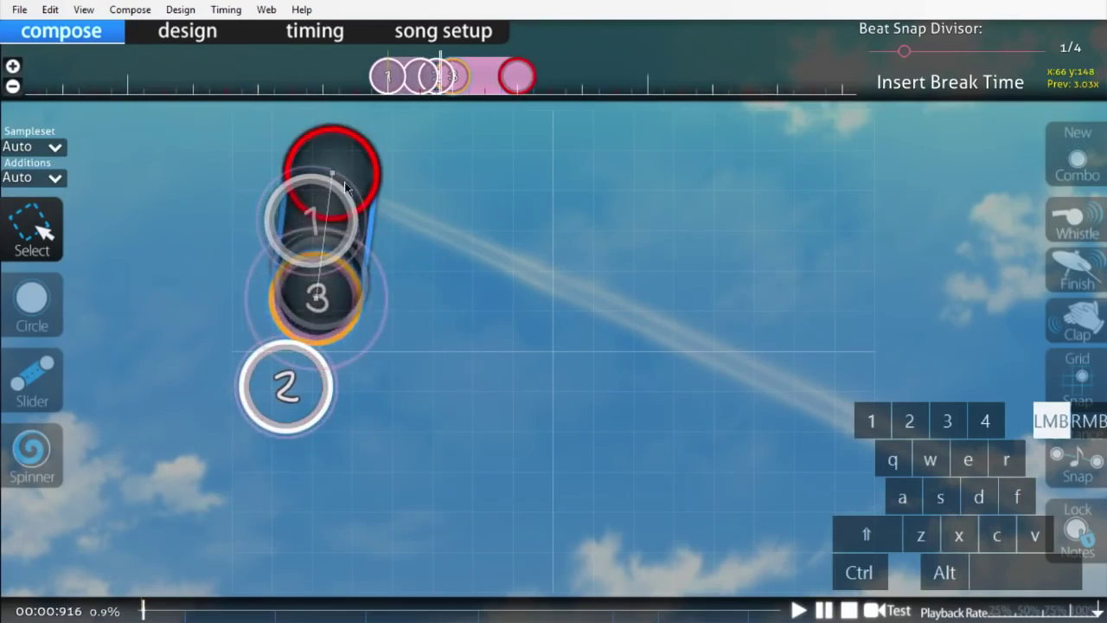
pyautogui.scroll(-1, 342, 186)
pyautogui.scroll(3, 342, 186)
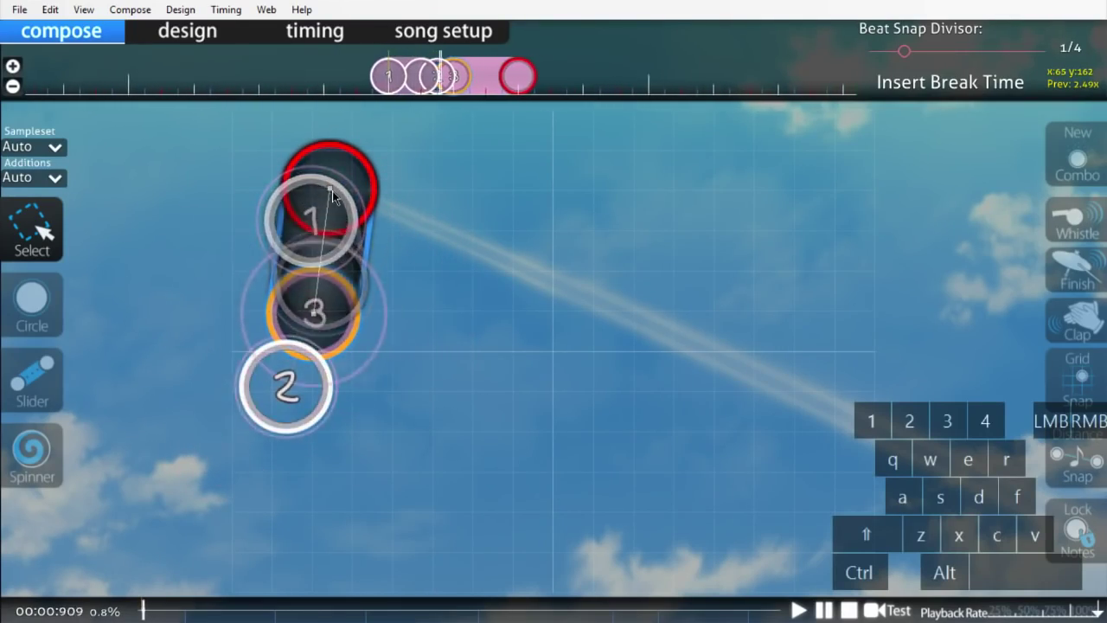
# - Add inherited points at 00:01:482, 00:02:420 and 00:03:357 with slider velocity multipliers of 0.75, 0.90 and 1.05
pyautogui.press('F6')
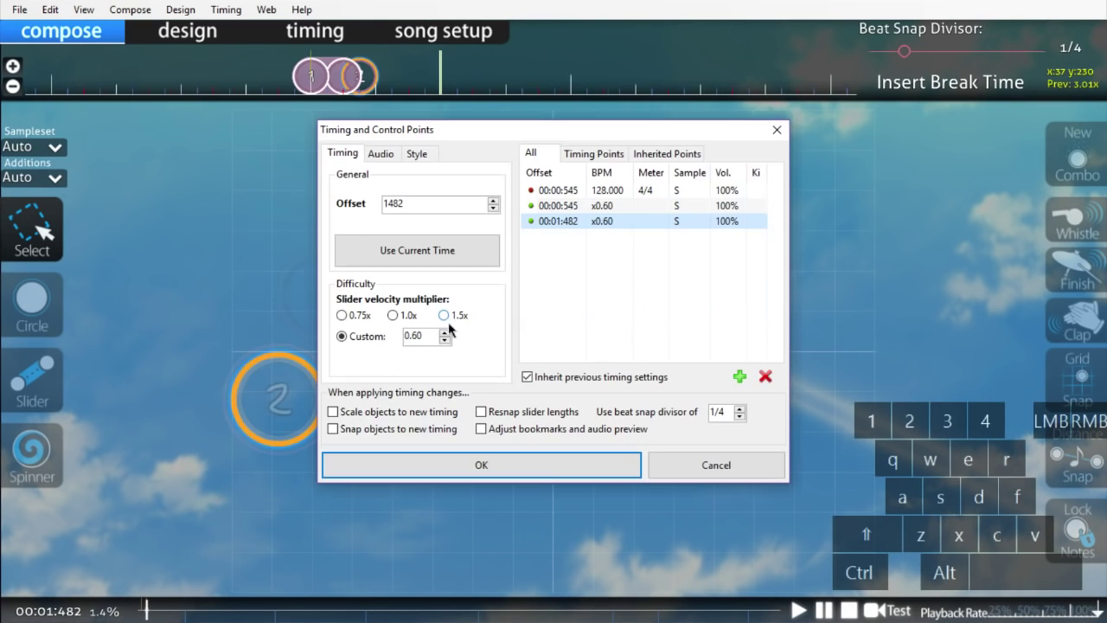
pyautogui.click(438, 465)
pyautogui.press('F6')
pyautogui.click(739, 376)
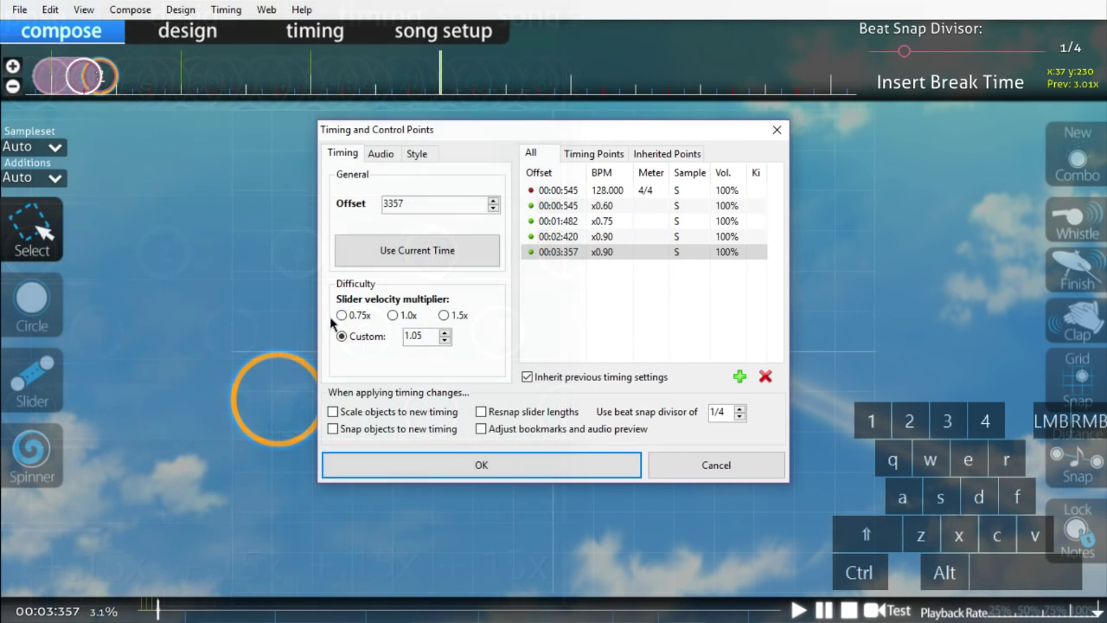
pyautogui.click(512, 459)
# - Draw a trial slider running upward at 00:03:357 and play the song to check its velocity
pyautogui.press('3')
pyautogui.click(422, 356)
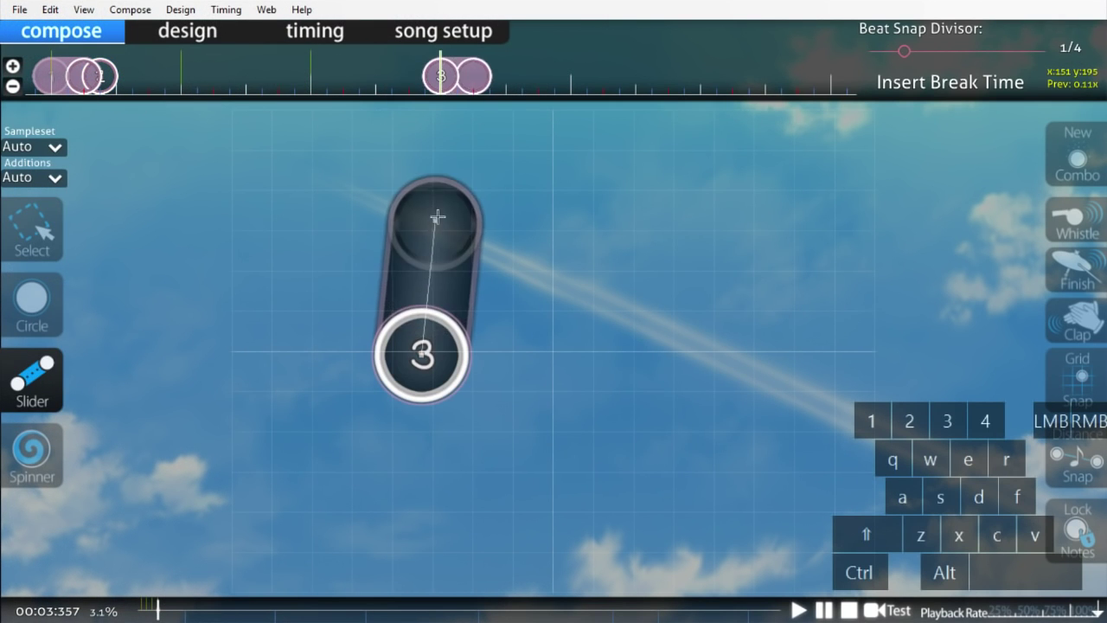
pyautogui.rightClick(438, 215)
pyautogui.press('1')
pyautogui.press('space')
pyautogui.scroll(2, 426, 332)
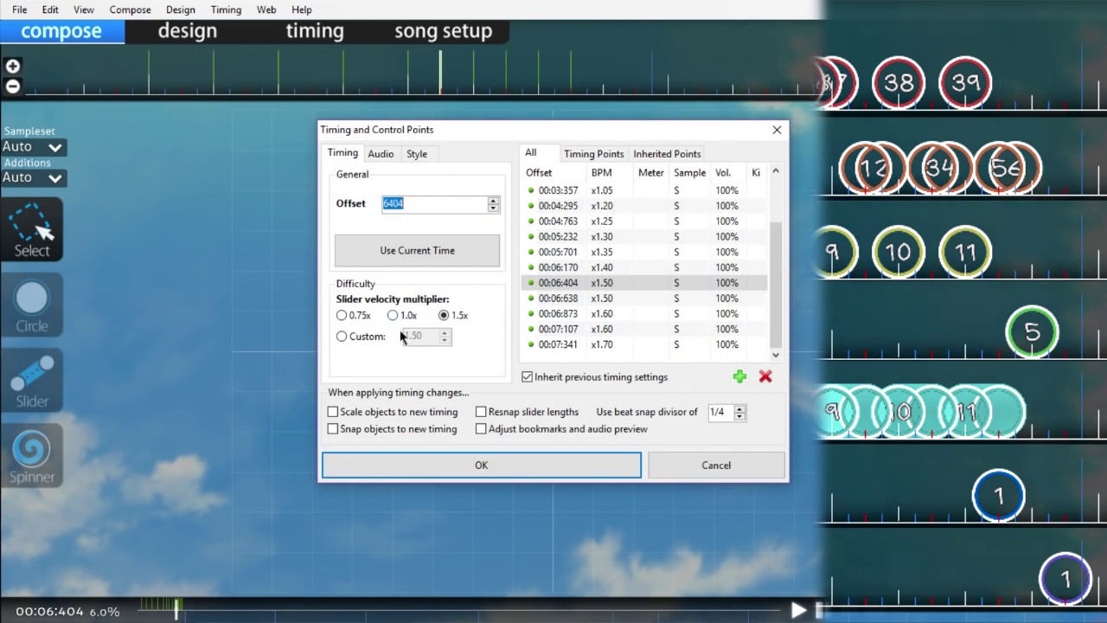
# - Set the slider velocity multipliers to 1.55 at 00:06:404 and 1.65 at 00:06:873, and apply the control points
pyautogui.click(612, 313)
pyautogui.click(587, 462)
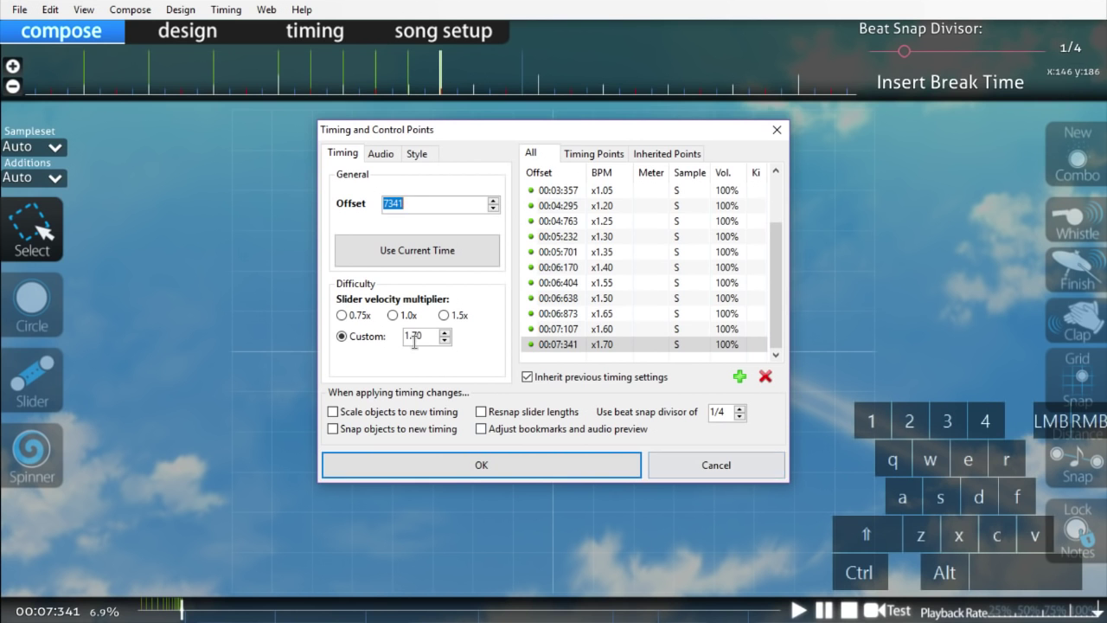
pyautogui.click(464, 452)
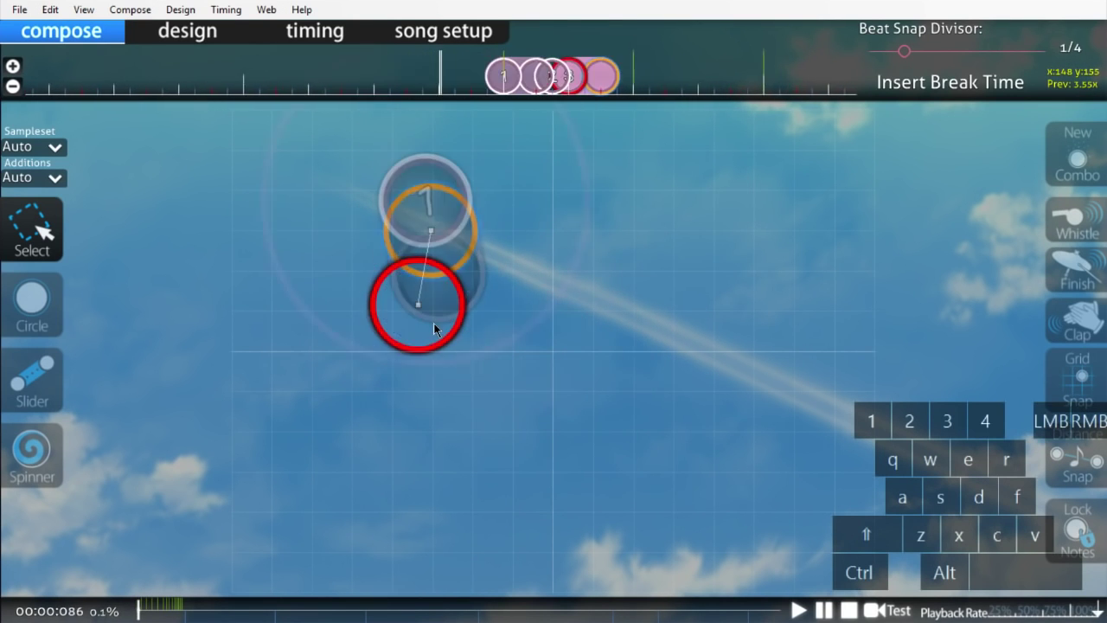
# - Move the third object's slider down and slightly left, and save and test-play the beatmap
pyautogui.moveTo(435, 326); pyautogui.dragTo(411, 380)
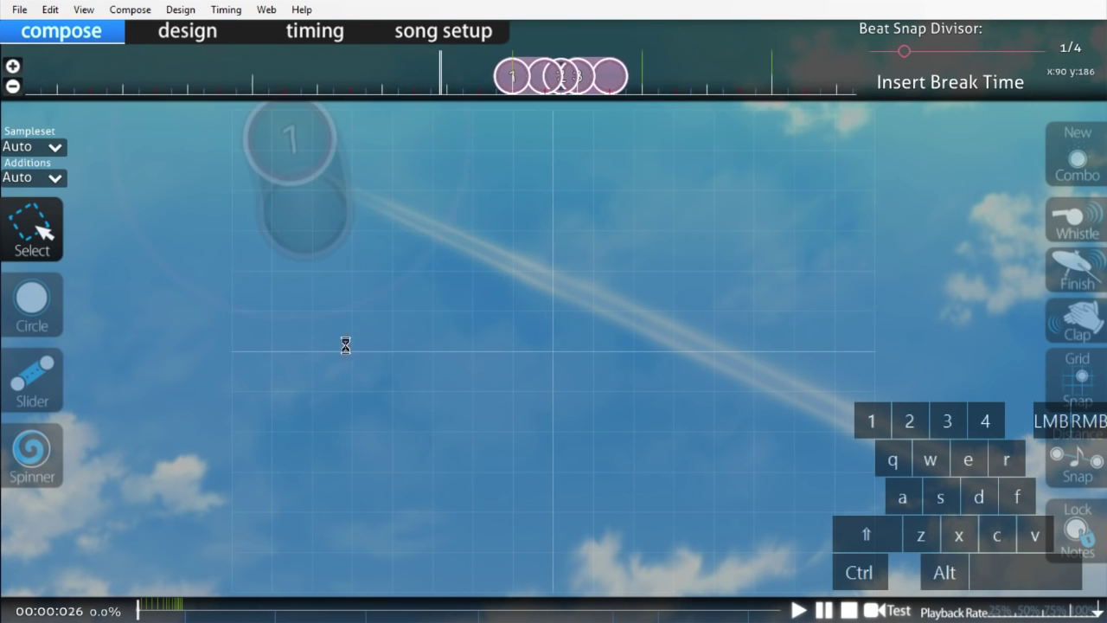
pyautogui.press('F5')
pyautogui.press('Return')
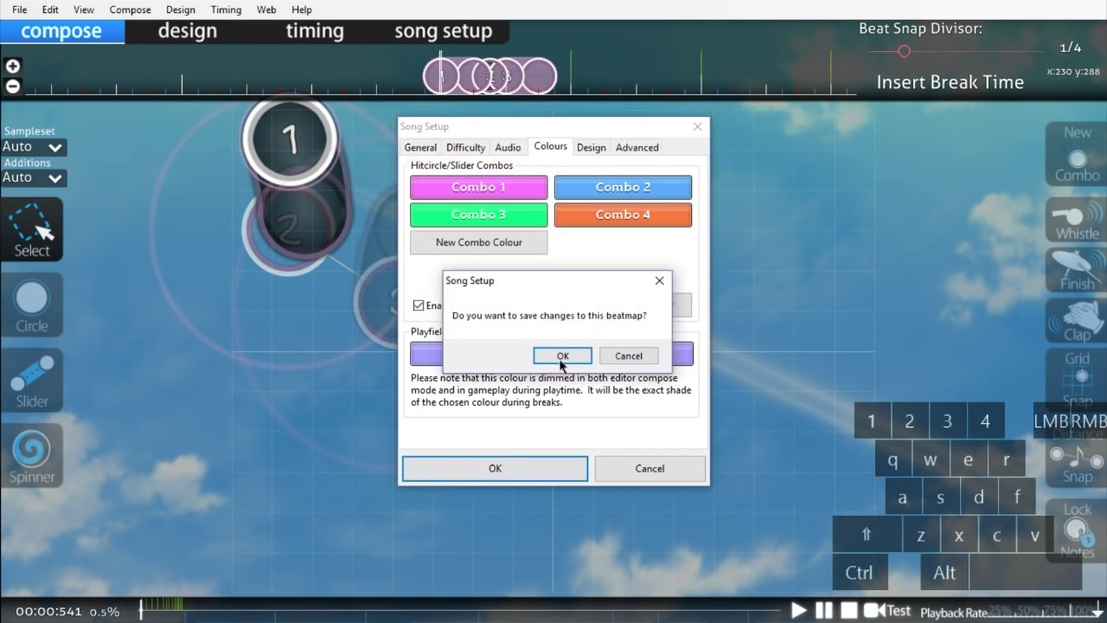
# - Save the combo colours set in Song Setup to the beatmap
pyautogui.click(566, 357)
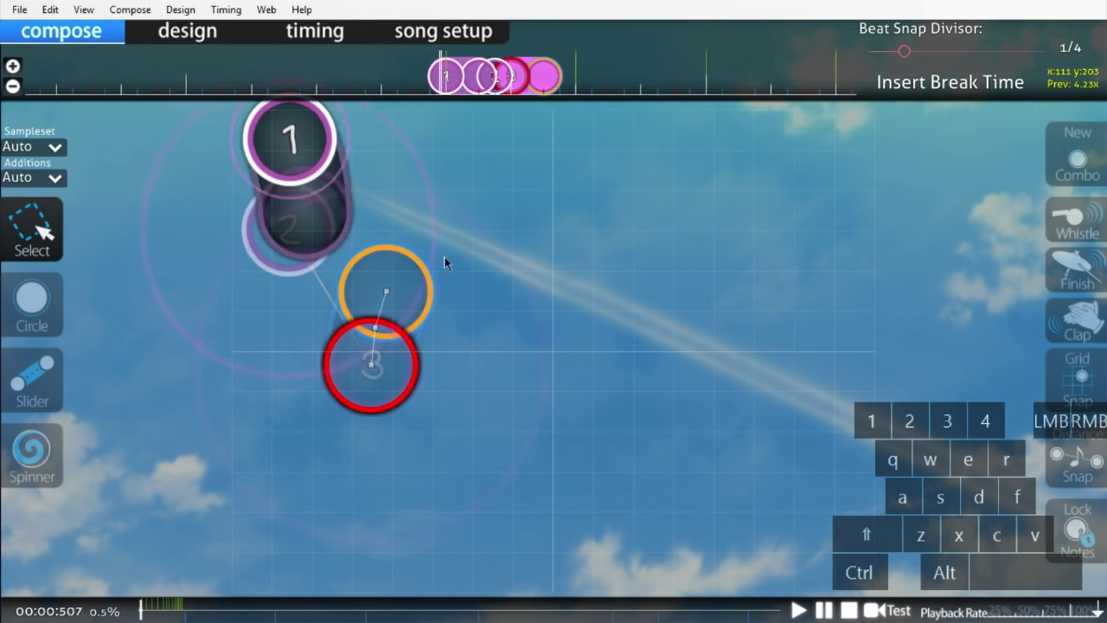
# - Select all three objects of the first combo and paste a copy of them at 00:01:482
pyautogui.moveTo(469, 390); pyautogui.dragTo(230, 121)
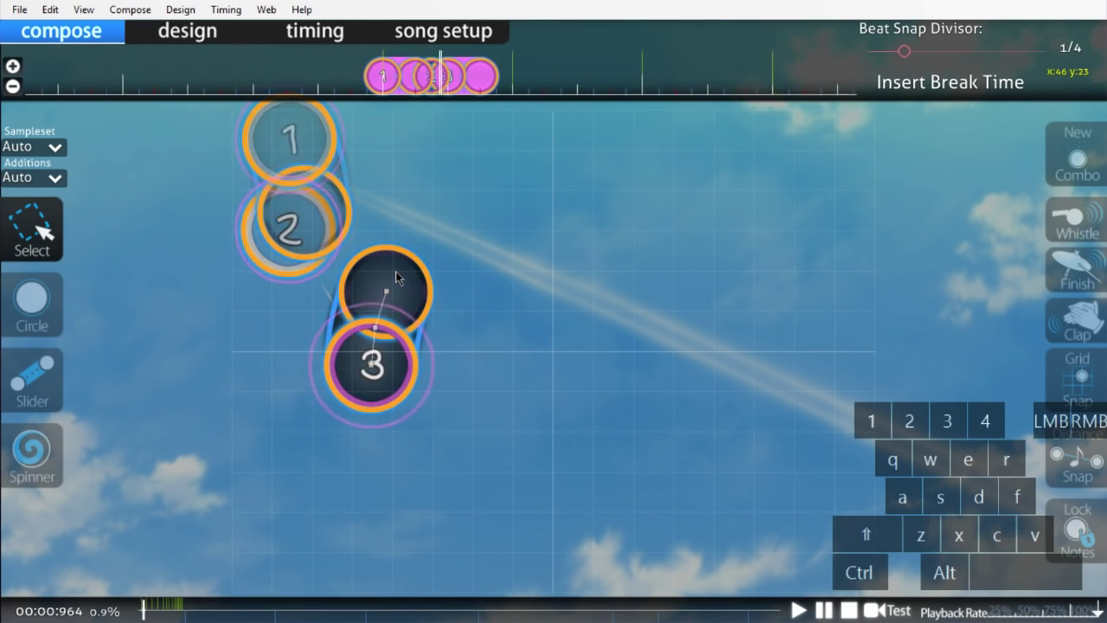
pyautogui.hotkey('ctrl', 'c')
pyautogui.hotkey('ctrl', 'v')
# - Rotate the pasted objects by 90 degrees, and apply a further rotation to them
pyautogui.hotkey('ctrl', 'shift', 'r')
pyautogui.write('90')
pyautogui.press('Return')
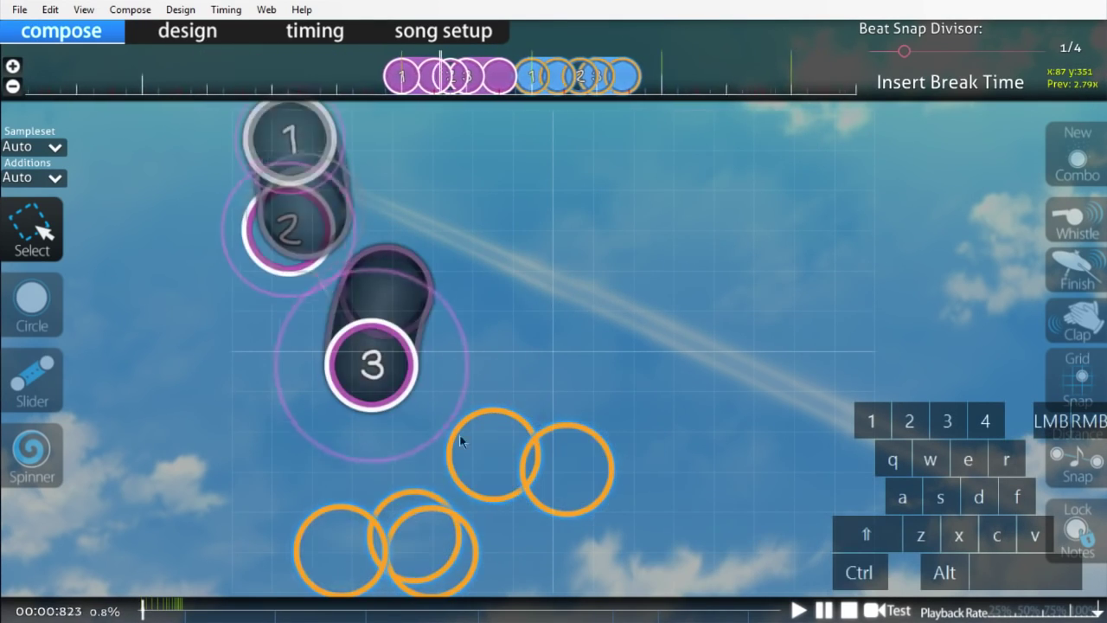
pyautogui.hotkey('ctrl', 'shift', 'r')
pyautogui.press('Return')
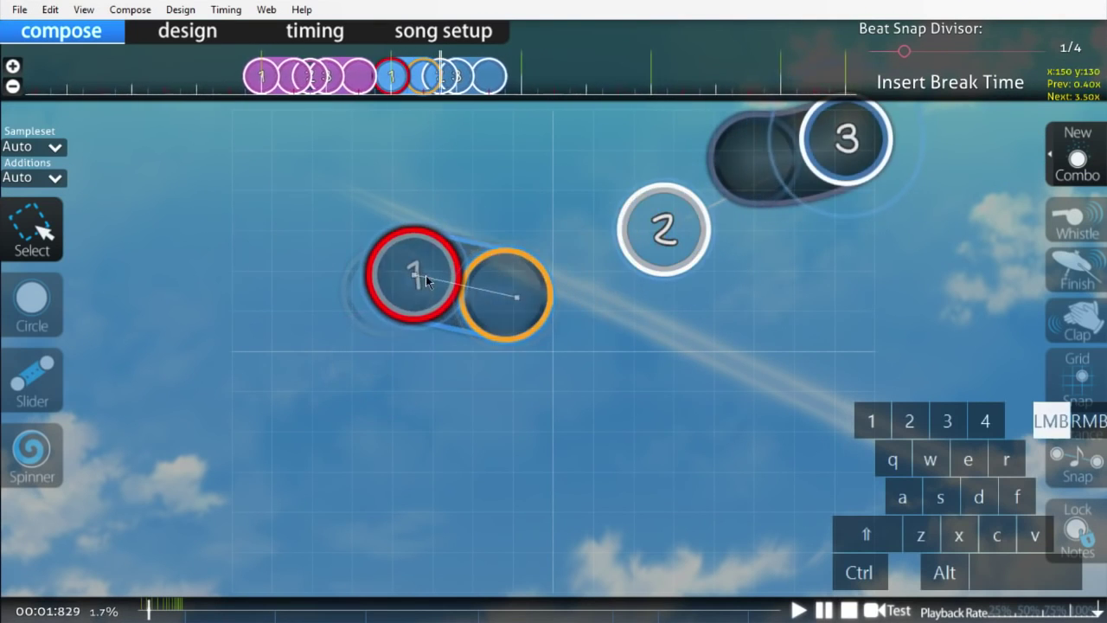
# - Angle the pasted combo's first slider slightly upward by raising its end point, and replay the pattern
pyautogui.moveTo(491, 311); pyautogui.dragTo(492, 272)
pyautogui.scroll(2, 491, 272)
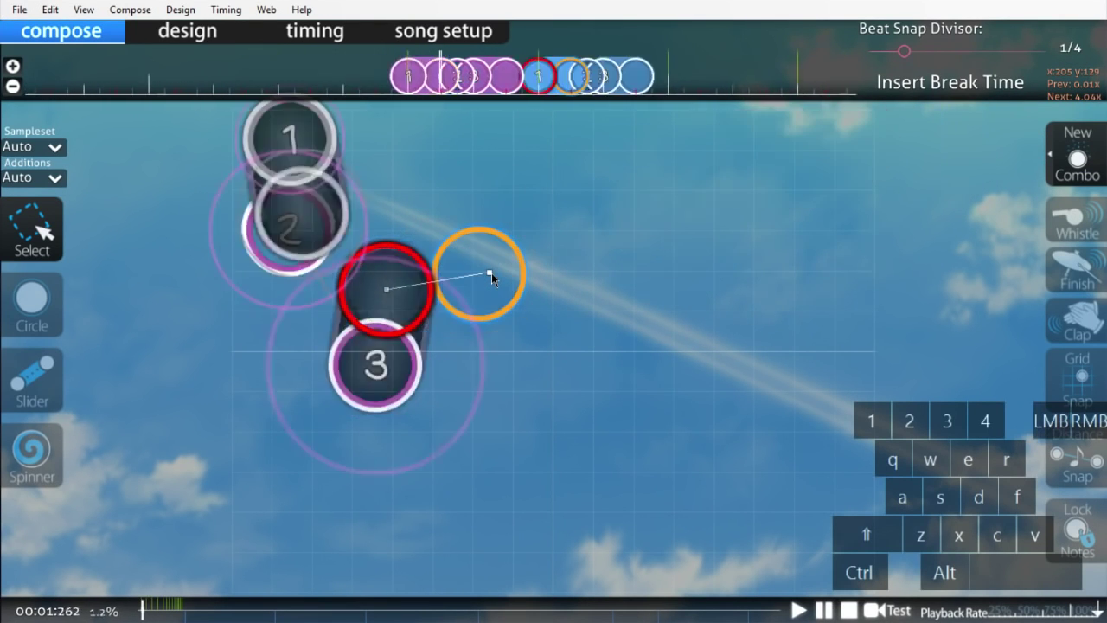
pyautogui.scroll(1, 491, 273)
pyautogui.press('space')
pyautogui.click(590, 372)
pyautogui.scroll(2, 590, 372)
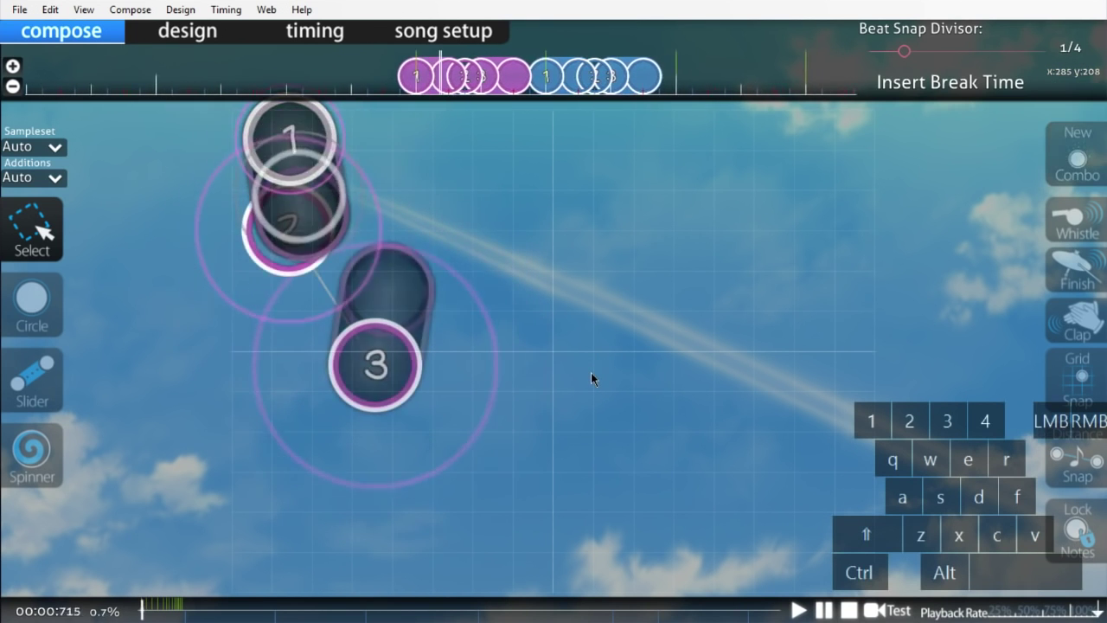
pyautogui.press('space')
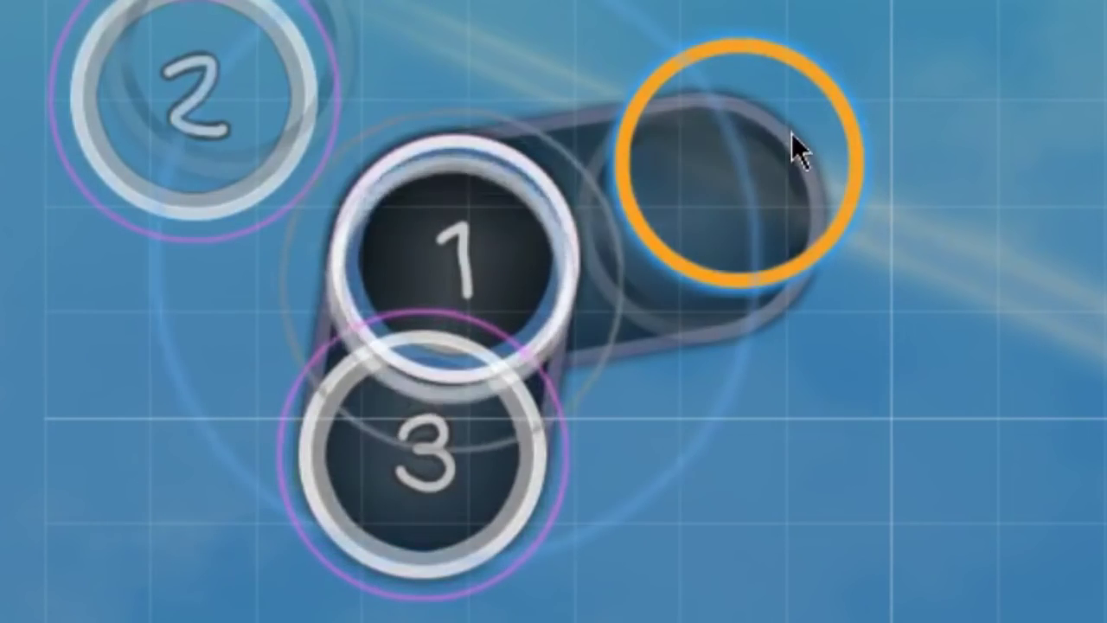
# - Try moving the second combo's first slider away and scaling it about the playfield centre
pyautogui.moveTo(790, 148); pyautogui.dragTo(723, 307)
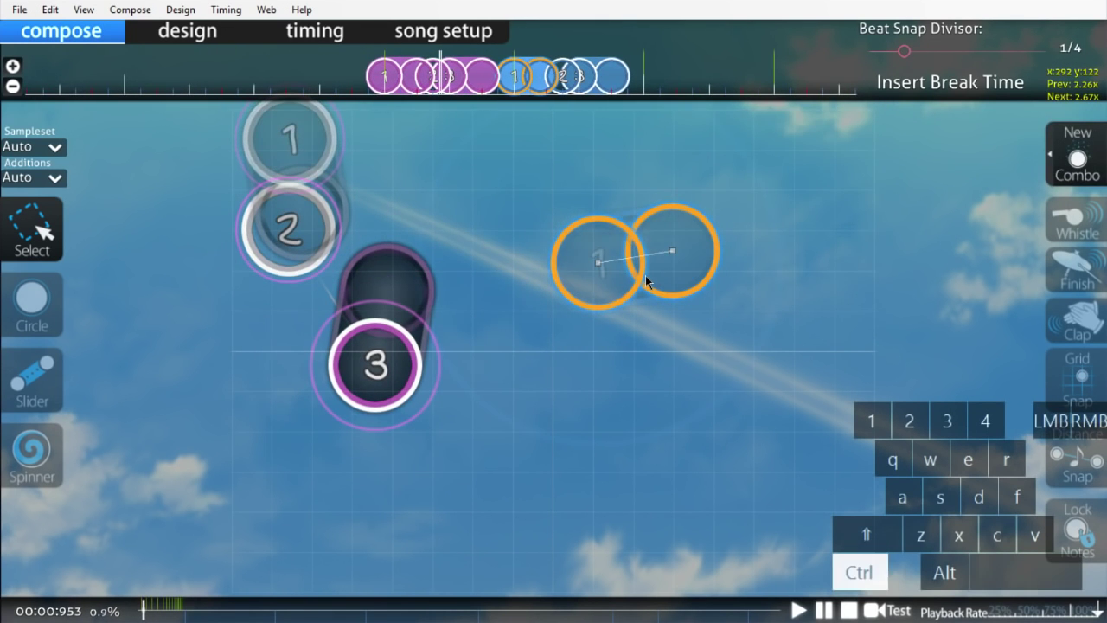
pyautogui.hotkey('ctrl', 'shift', 's')
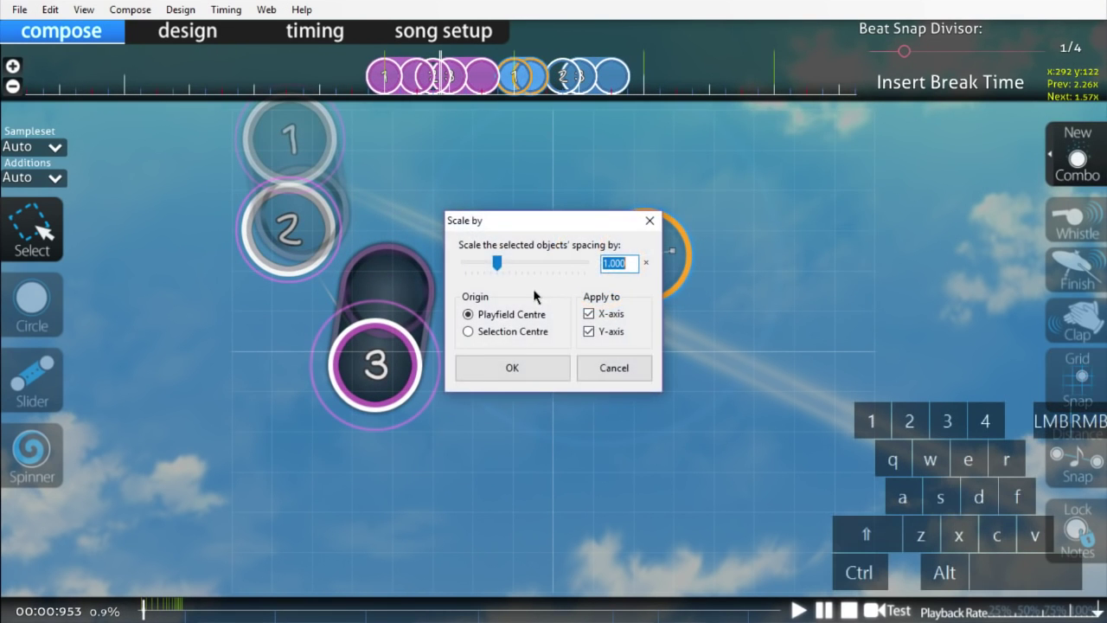
pyautogui.click(517, 373)
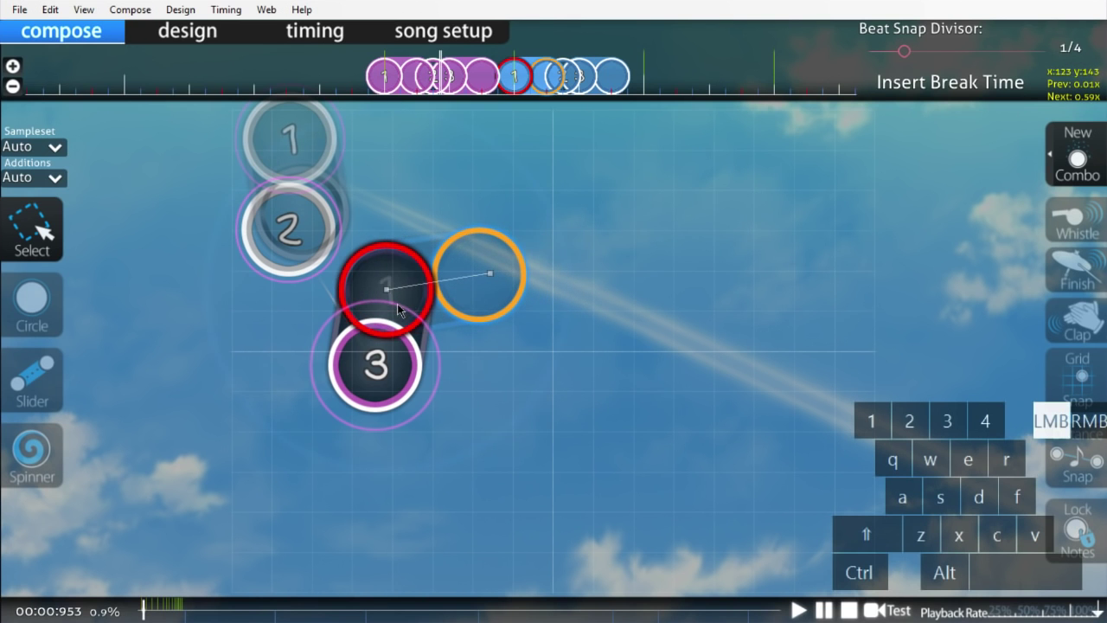
# - Replay and scrub through the second combo to examine its timing and flow
pyautogui.click(542, 357)
pyautogui.press('space')
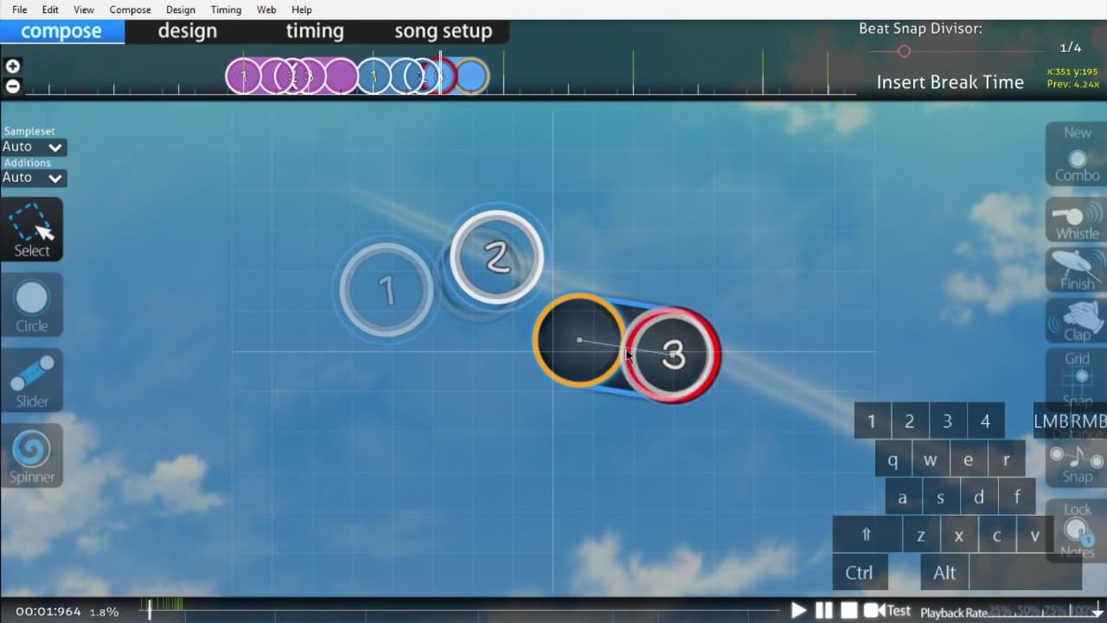
pyautogui.scroll(2, 626, 349)
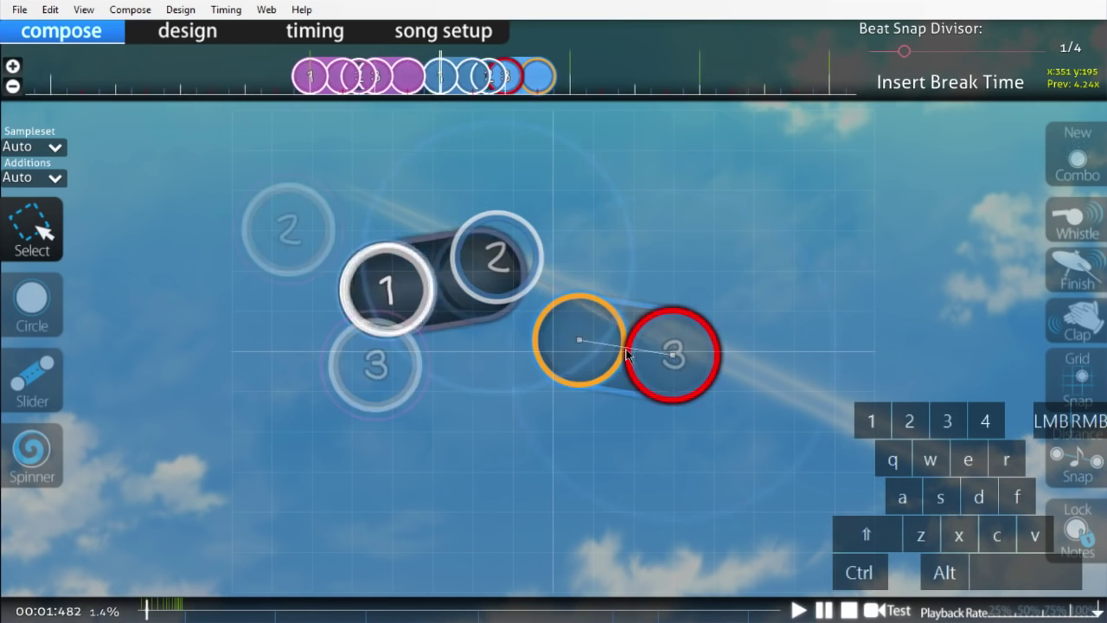
pyautogui.keyDown('ctrl'); pyautogui.click(630, 351); pyautogui.keyUp('ctrl')
pyautogui.scroll(2, 624, 410)
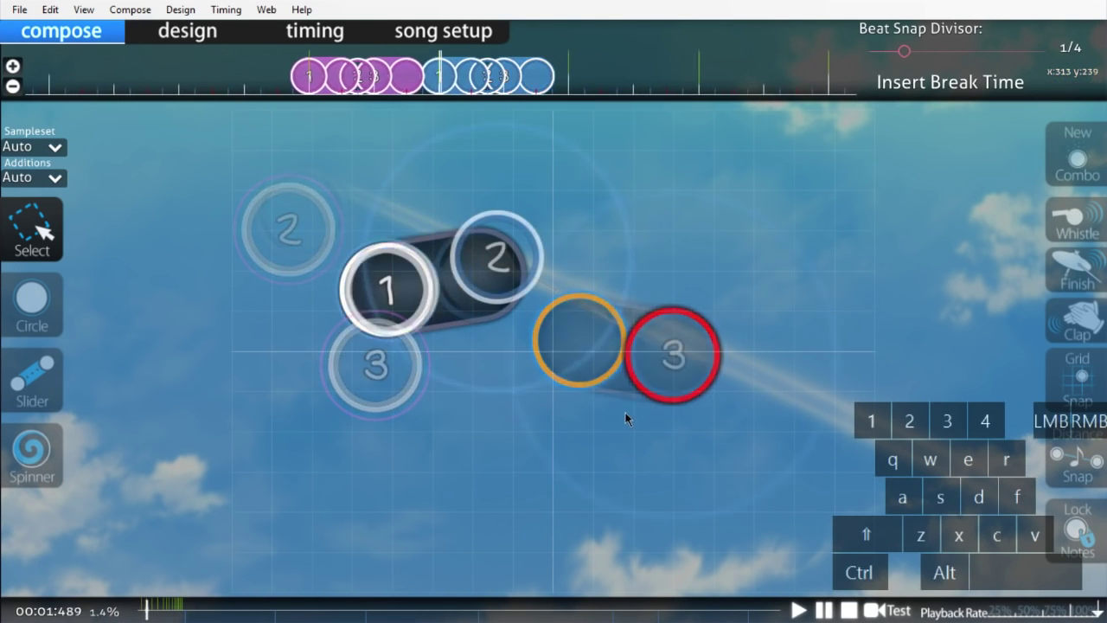
pyautogui.click(624, 413)
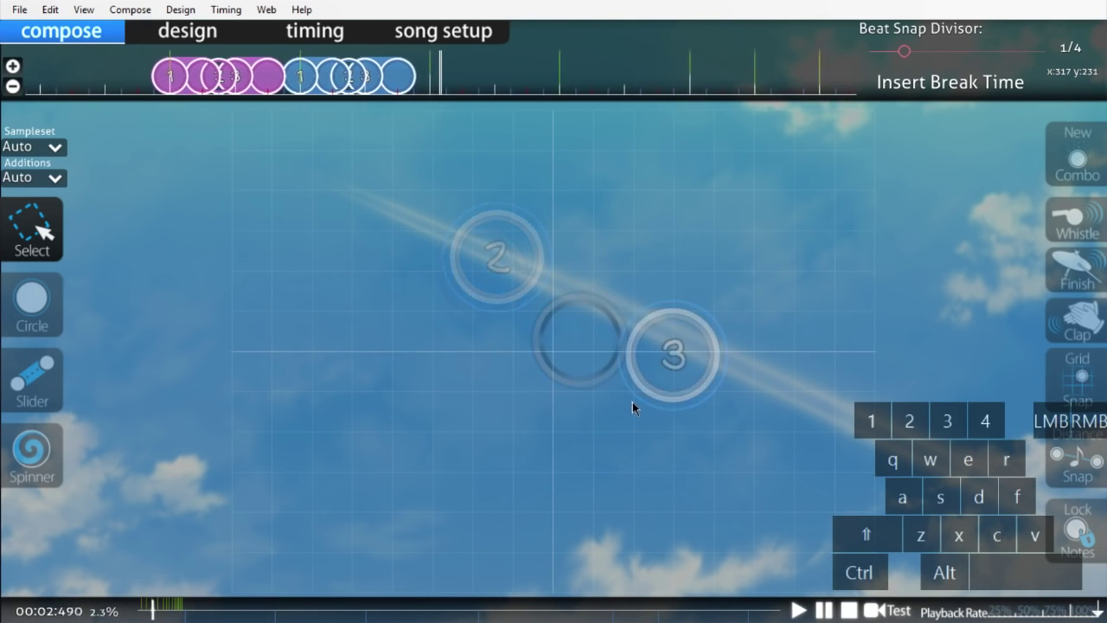
pyautogui.scroll(3, 633, 385)
pyautogui.click(616, 267)
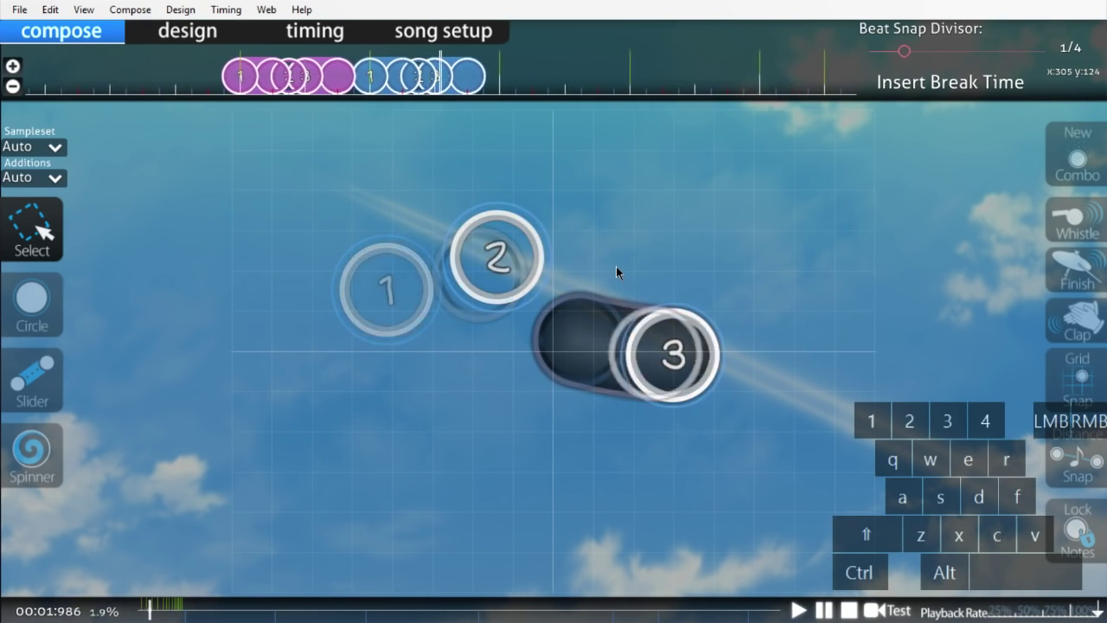
pyautogui.scroll(4, 616, 267)
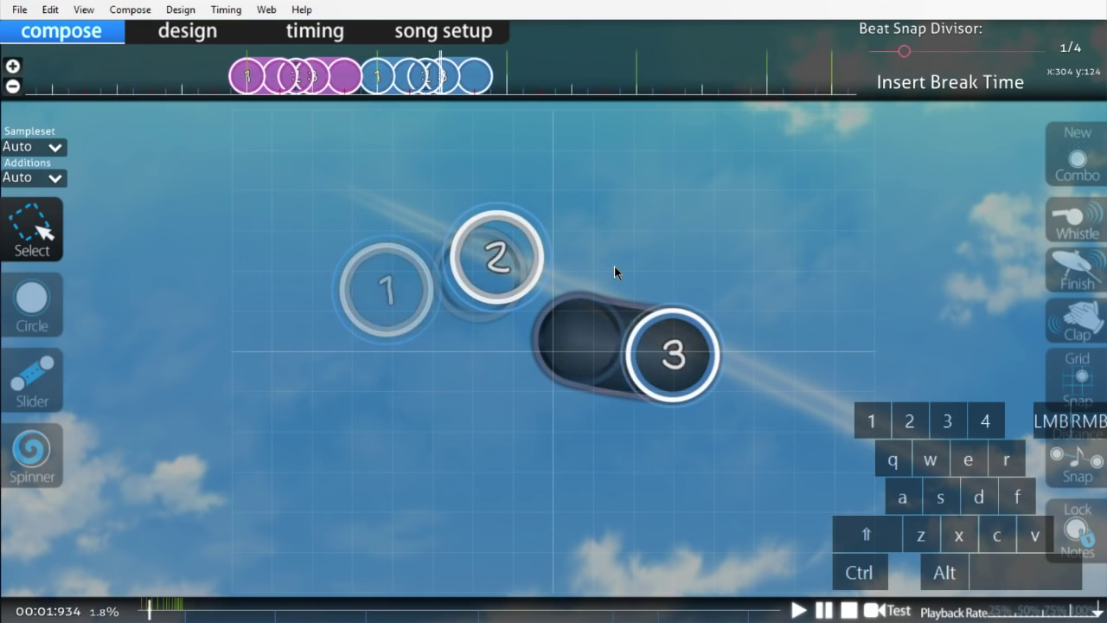
pyautogui.scroll(4, 614, 265)
# - Place a curved slider at 00:02:420 starting at x:426 y:72, and a circle just past its end near x:435 y:175
pyautogui.press('3')
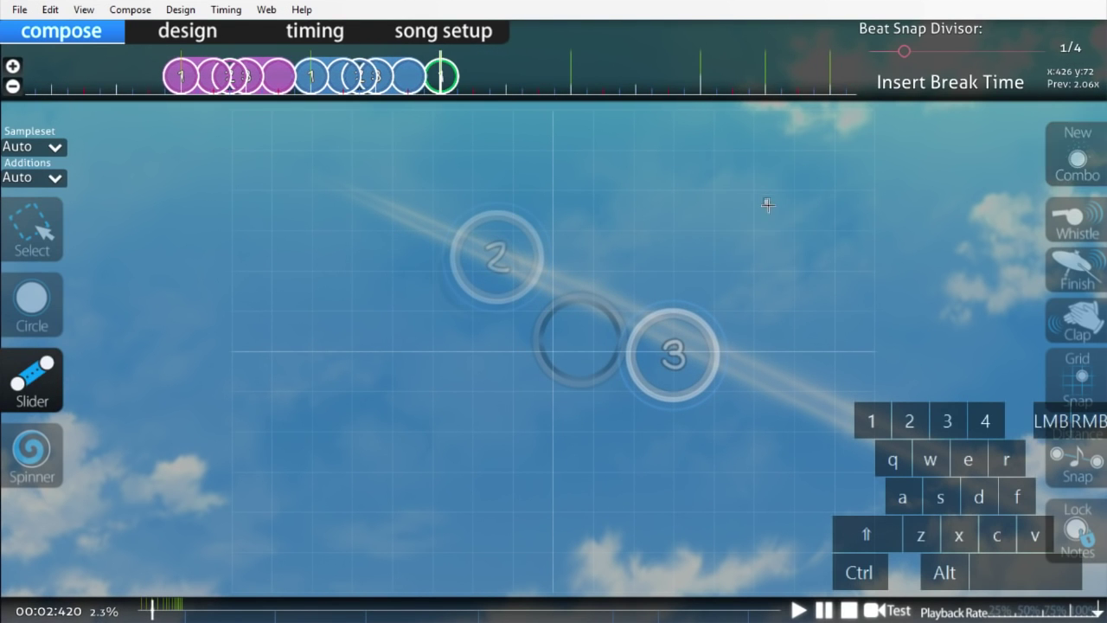
pyautogui.press('2')
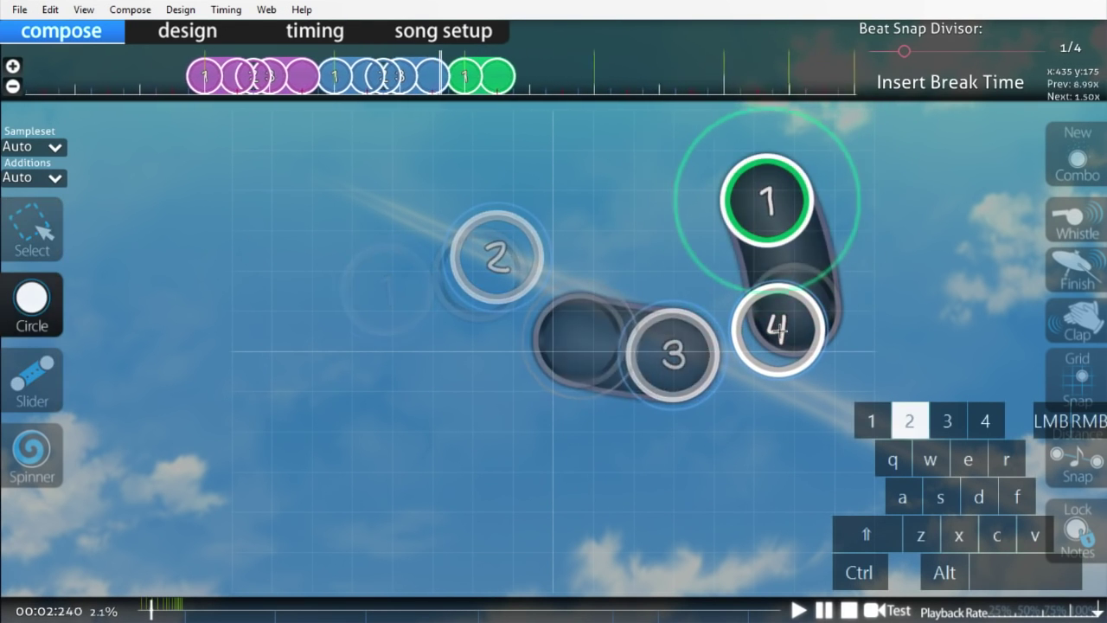
pyautogui.press('1')
# - Copy the third combo's slider, paste it after circle 2, flip the copy horizontally and replay the pattern
pyautogui.click(815, 245)
pyautogui.scroll(3, 811, 248)
pyautogui.scroll(-3, 809, 250)
pyautogui.hotkey('ctrl', 'c')
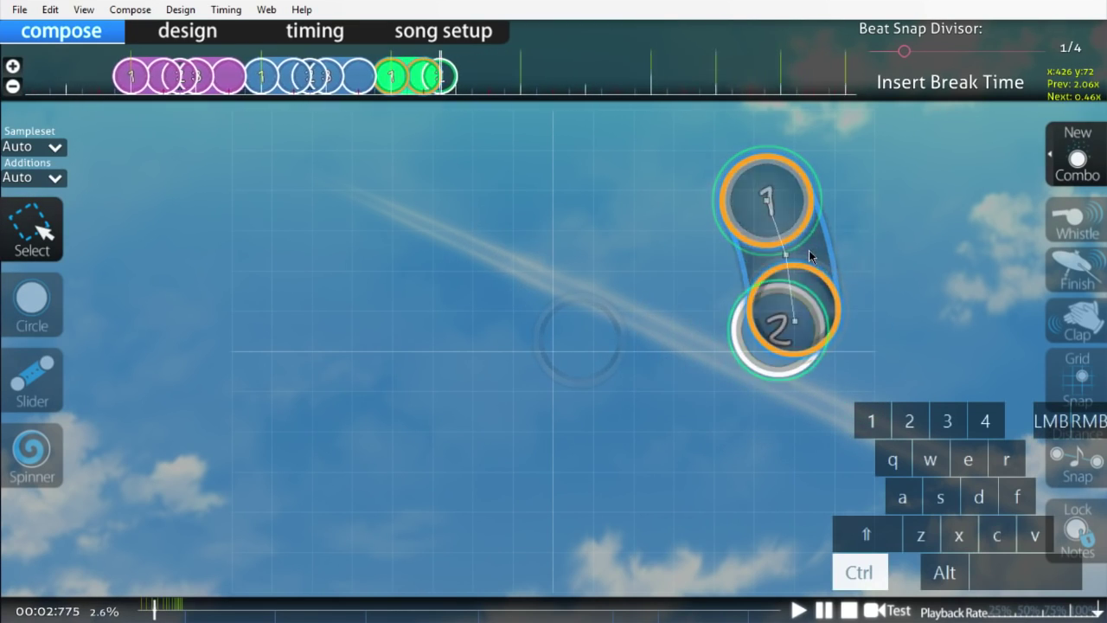
pyautogui.scroll(-4, 809, 250)
pyautogui.hotkey('ctrl', 'v')
pyautogui.hotkey('ctrl', 'h')
pyautogui.scroll(10, 808, 250)
pyautogui.press('space')
pyautogui.scroll(2, 340, 228)
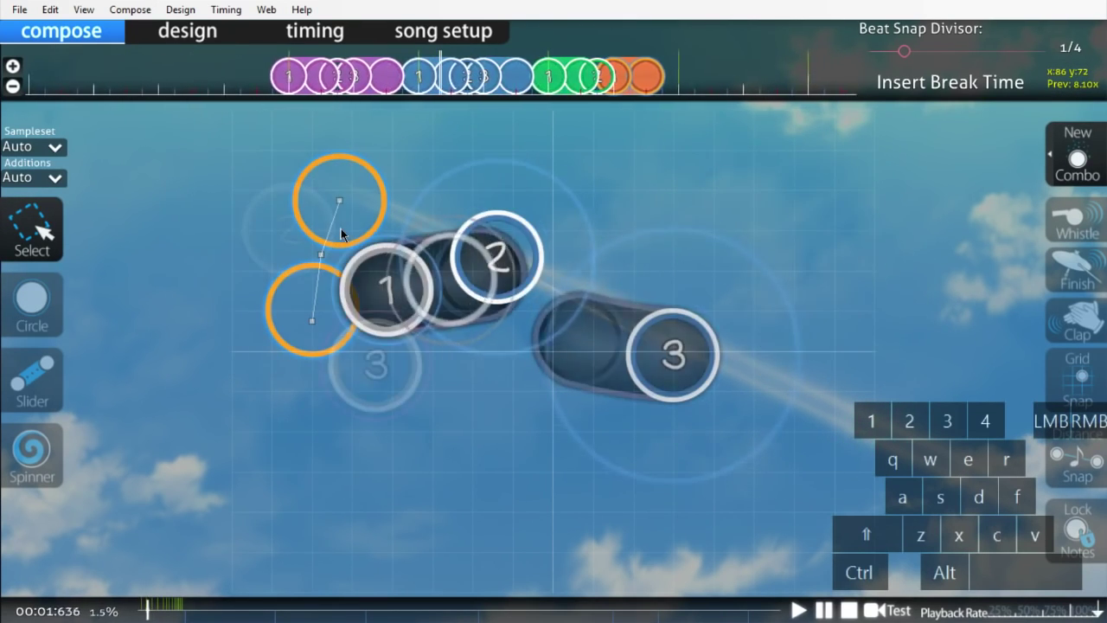
# - Reverse the pasted slider, move its head to about x:491 y:306 and remove its new combo
pyautogui.hotkey('ctrl', 'g')
pyautogui.moveTo(339, 293); pyautogui.dragTo(879, 480)
pyautogui.press('q')
pyautogui.scroll(6, 880, 486)
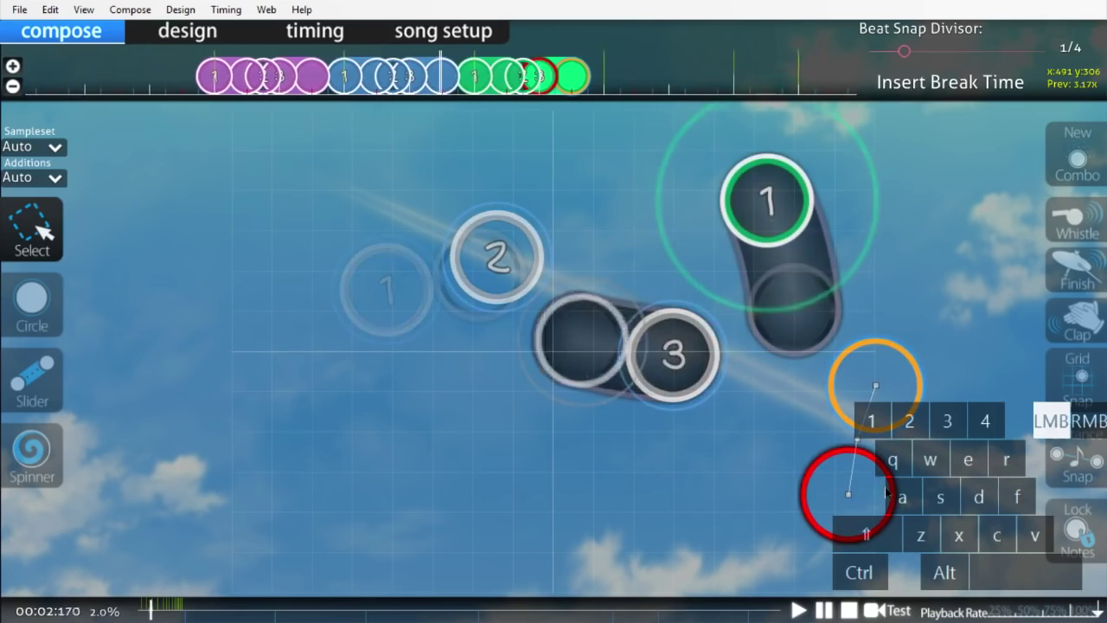
# - Shift the whole pattern slightly left and down, and reposition the third combo's last slider to about x:485 y:312
pyautogui.hotkey('ctrl', 'a')
pyautogui.scroll(2, 338, 230)
pyautogui.moveTo(298, 162); pyautogui.dragTo(283, 168)
pyautogui.click(894, 378)
pyautogui.click(855, 480)
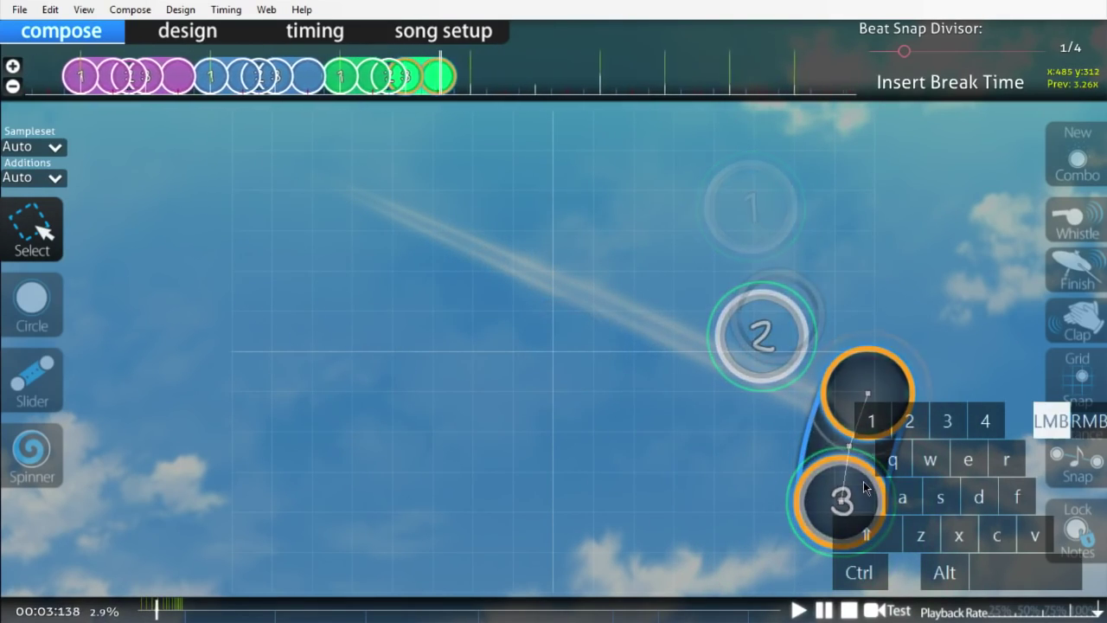
# - Move the third combo's objects to the right, and add a fourth combo with a curved slider and a circle beyond its end
pyautogui.scroll(7, 716, 475)
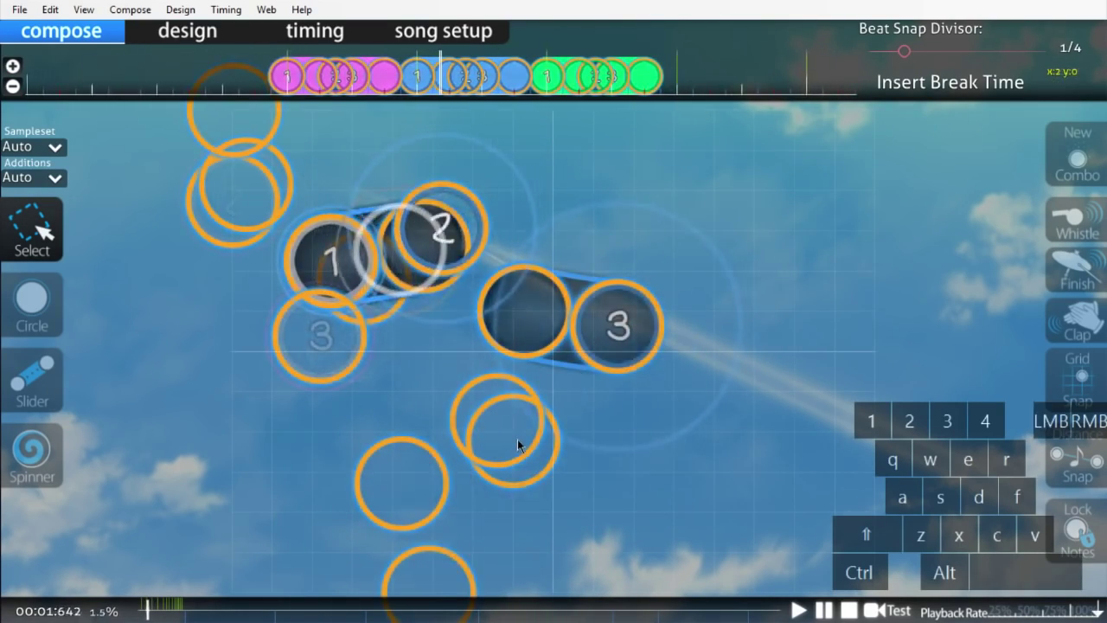
pyautogui.moveTo(623, 447)
pyautogui.mouseDown()
pyautogui.moveTo(718, 448)
pyautogui.moveTo(867, 359)
pyautogui.mouseUp()
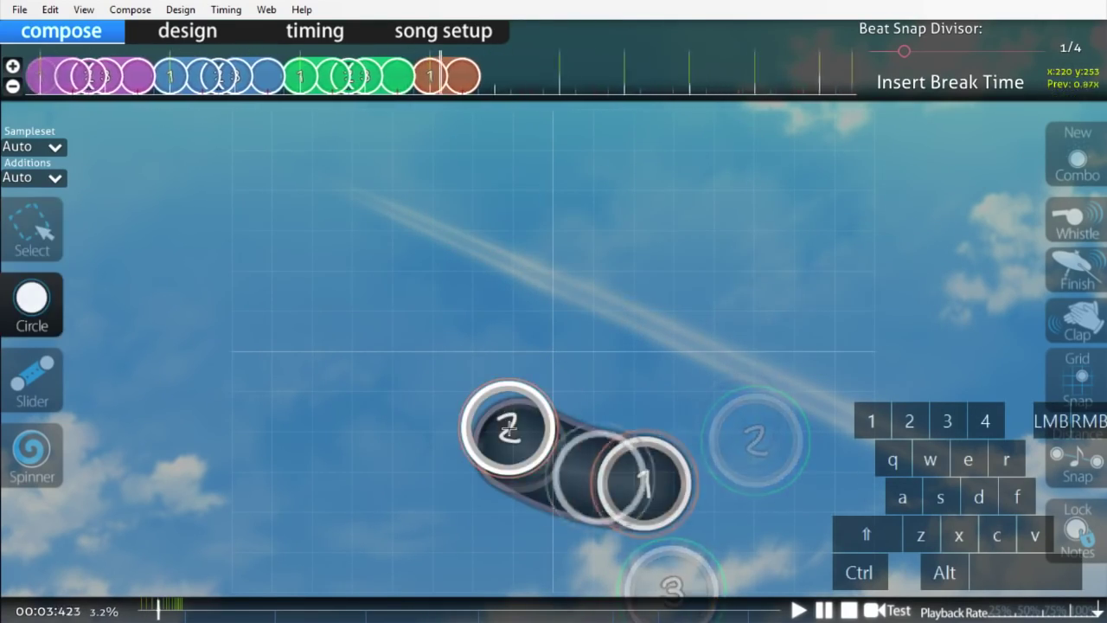
pyautogui.press('1')
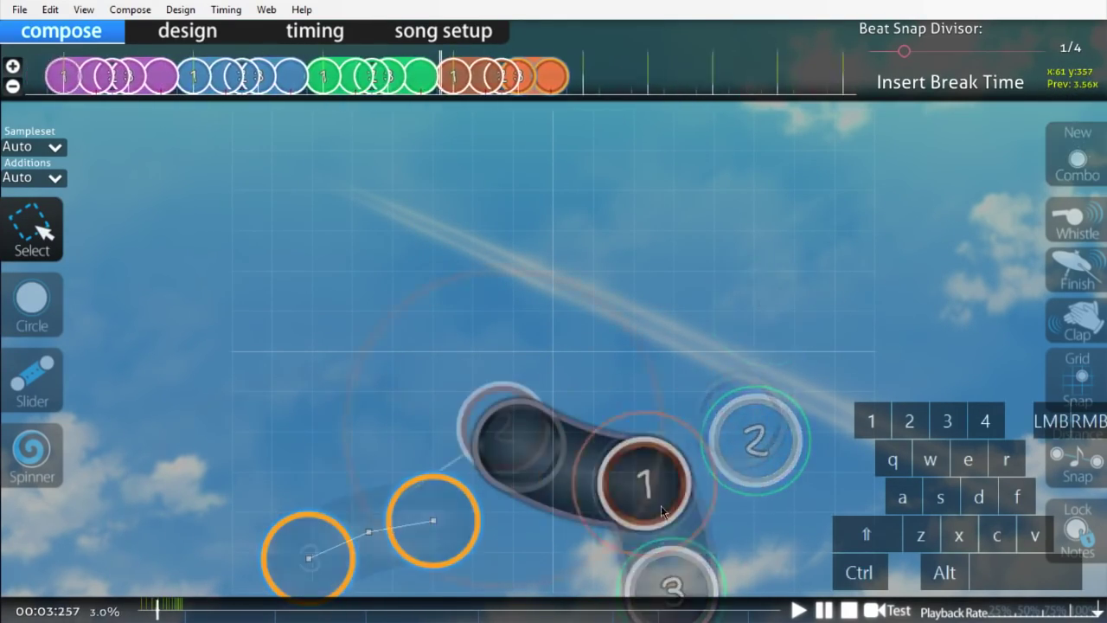
# - Place a curved slider starting at the fourth combo's last slider end, and a circle just past its tail near x:77 y:213
pyautogui.press('3')
pyautogui.click(433, 520)
pyautogui.rightClick(340, 407)
pyautogui.press('1')
pyautogui.press('2')
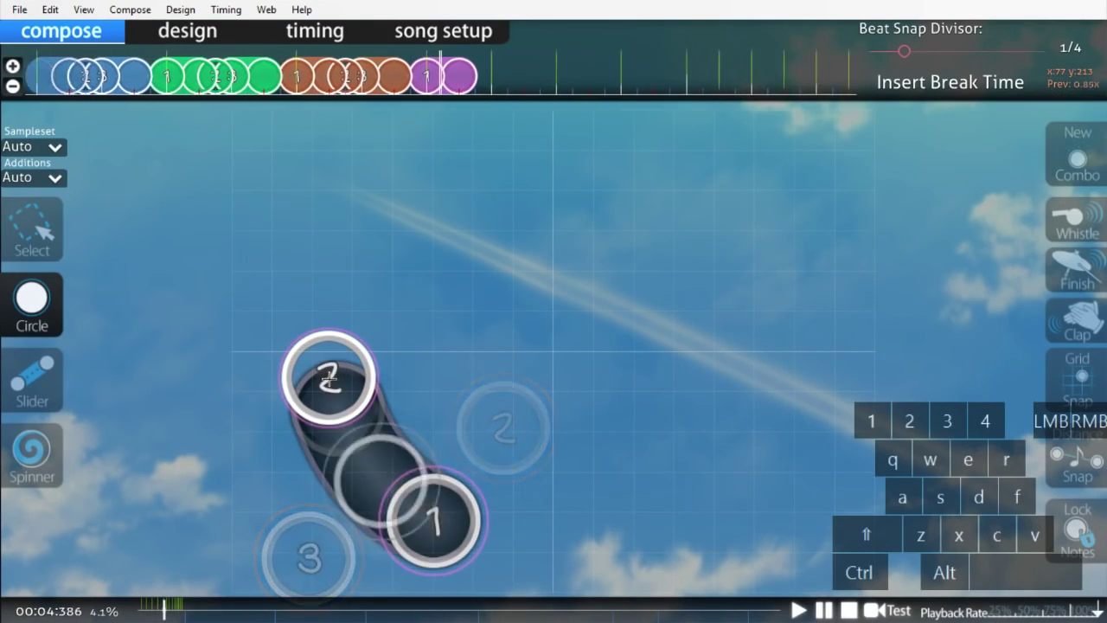
pyautogui.click(333, 381)
# - Nudge circle 2 of the last combo to x:81 y:218 and scrub through the pattern
pyautogui.press('1')
pyautogui.scroll(4, 348, 373)
pyautogui.moveTo(348, 372); pyautogui.dragTo(349, 375)
pyautogui.scroll(4, 353, 372)
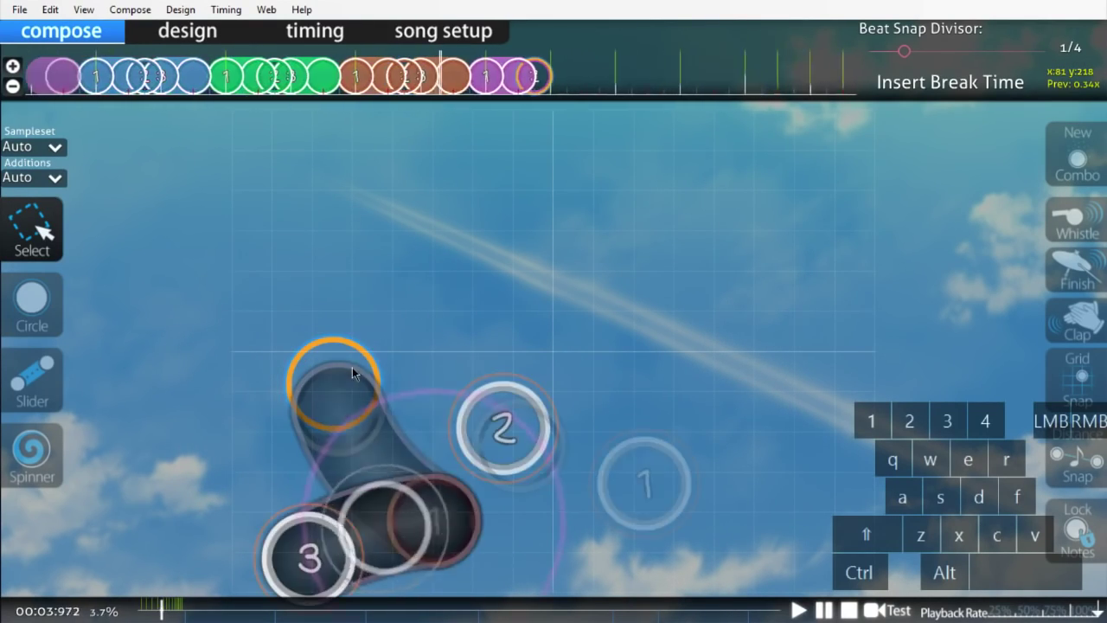
pyautogui.scroll(-4, 393, 424)
pyautogui.scroll(4, 376, 383)
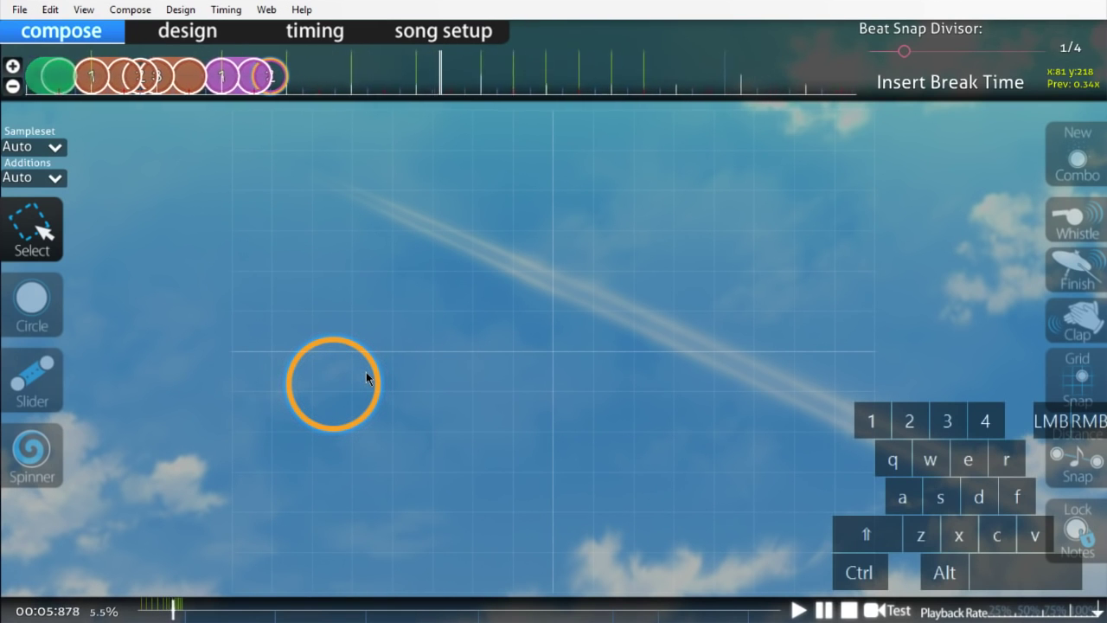
# - Scrub around the last combo and check the upcoming slider velocity points in Timing and Control Points
pyautogui.scroll(5, 365, 378)
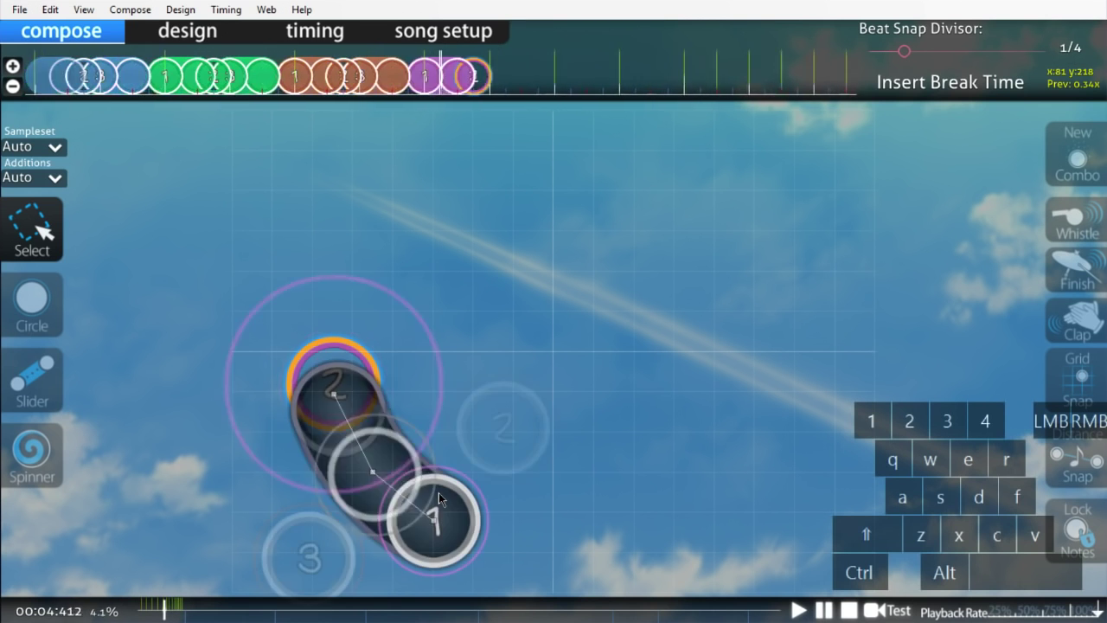
pyautogui.scroll(2, 438, 492)
pyautogui.scroll(4, 395, 472)
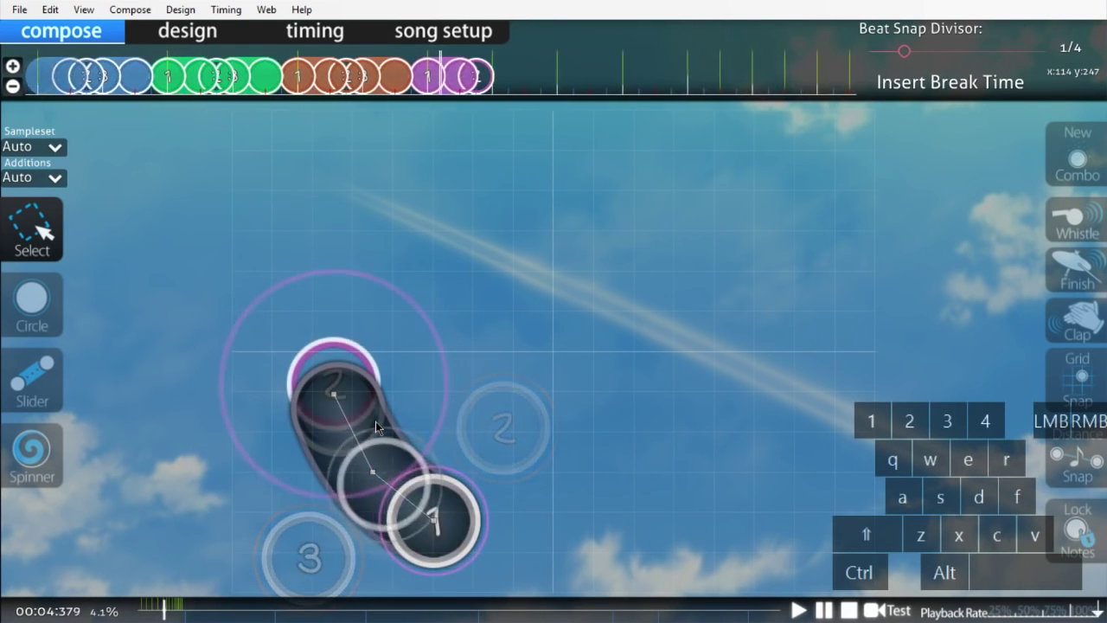
pyautogui.scroll(4, 375, 422)
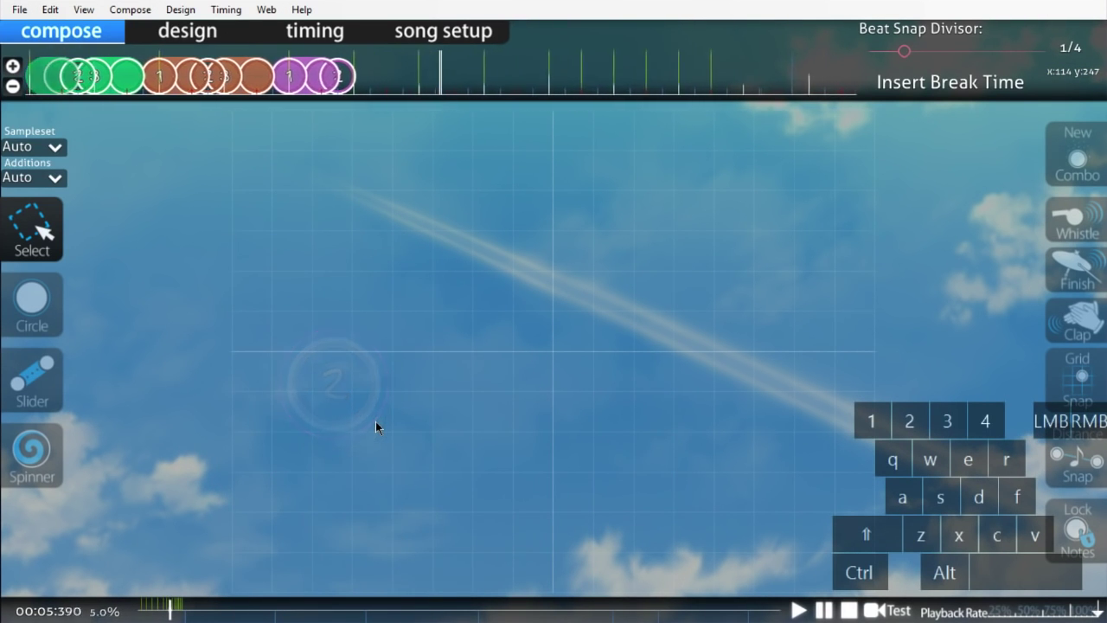
pyautogui.press('F6')
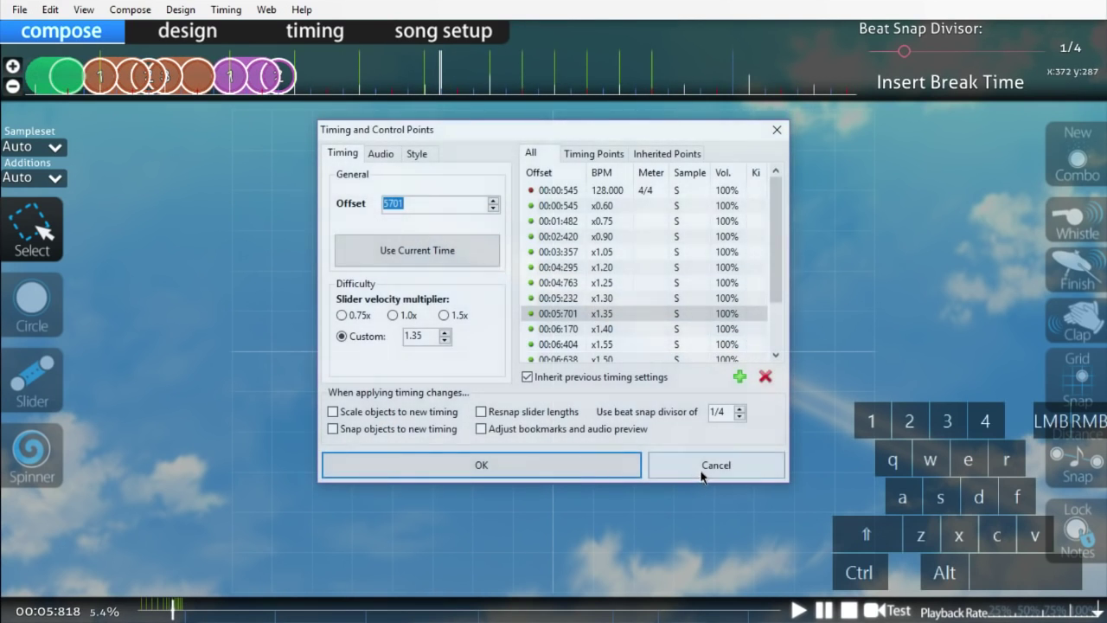
pyautogui.click(710, 467)
# - Move circle 2 of the last combo to about x:90 y:222, closer over the slider's end
pyautogui.scroll(15, 558, 461)
pyautogui.click(339, 360)
pyautogui.scroll(2, 341, 359)
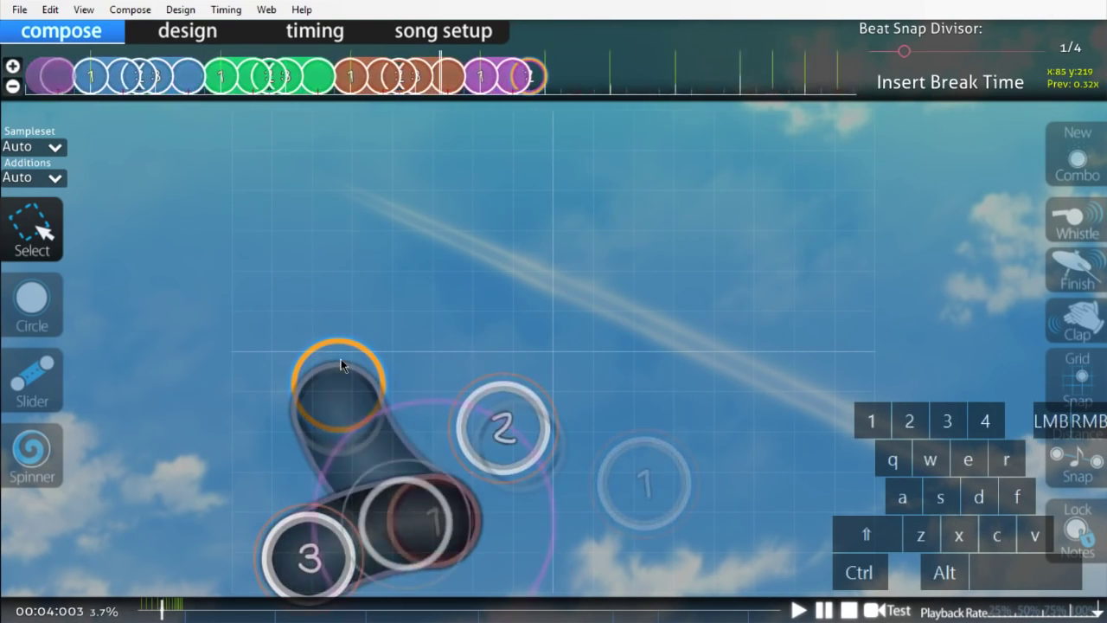
pyautogui.moveTo(341, 359); pyautogui.dragTo(351, 362)
pyautogui.scroll(2, 344, 360)
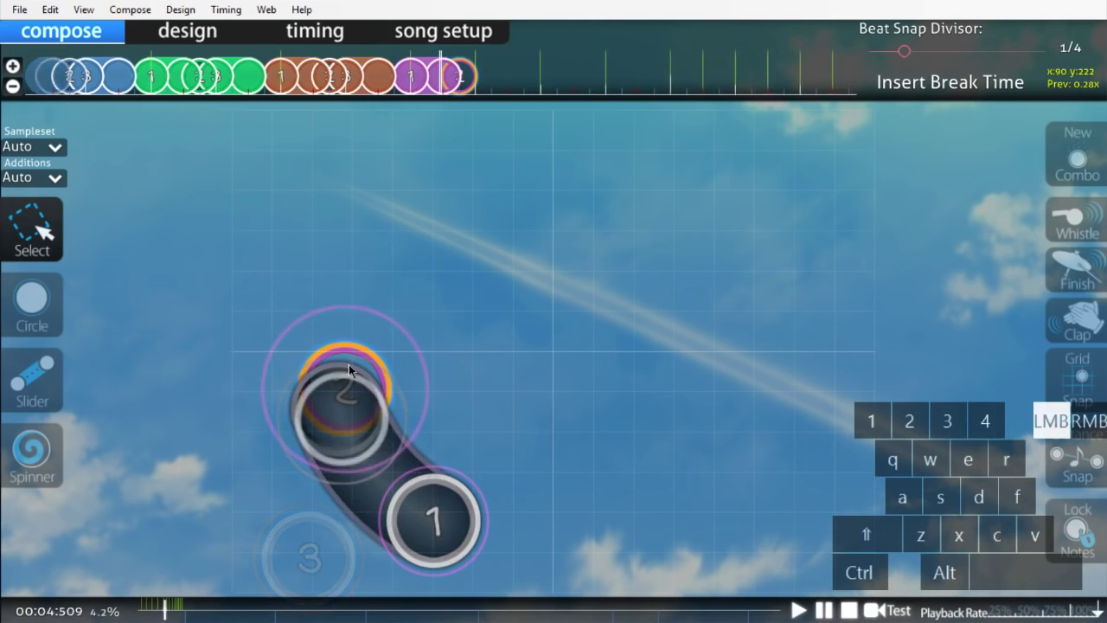
pyautogui.scroll(2, 349, 363)
pyautogui.scroll(2, 374, 437)
# - Paste a copy of the last slider and circle, rotate it 30 degrees clockwise and move its head to x:216 y:253
pyautogui.press('space')
pyautogui.hotkey('ctrl', 'shift', 'r')
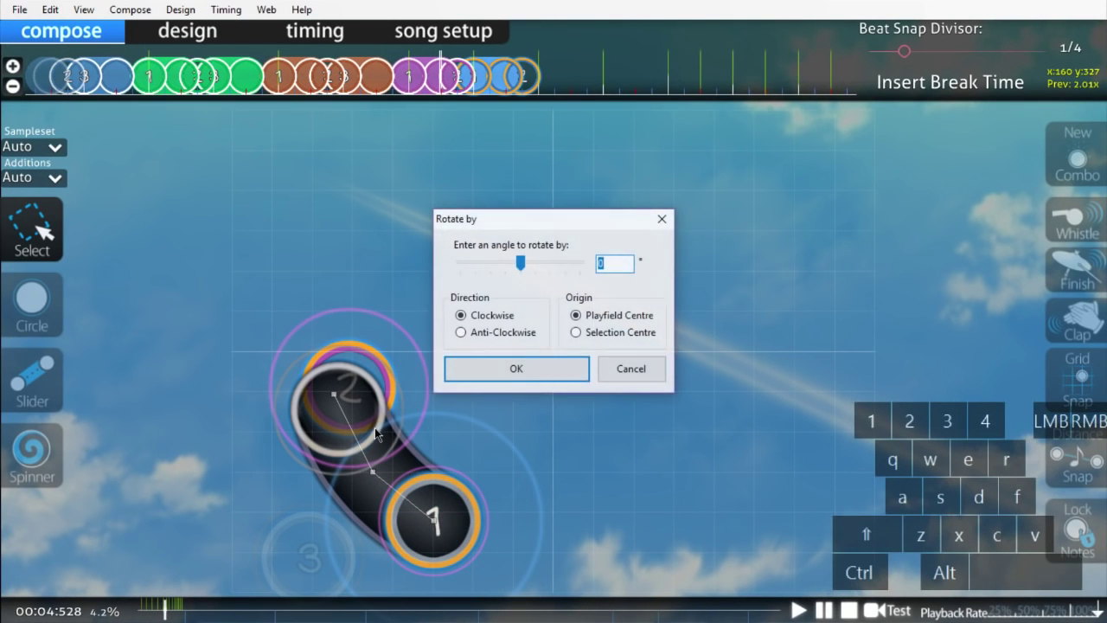
pyautogui.write('30')
pyautogui.press('Return')
pyautogui.scroll(2, 374, 427)
pyautogui.moveTo(386, 425); pyautogui.dragTo(517, 421)
pyautogui.scroll(2, 517, 421)
# - Copy the rotated slider and circle, paste them as the following combo and rotate the copy further clockwise
pyautogui.hotkey('ctrl', 'c')
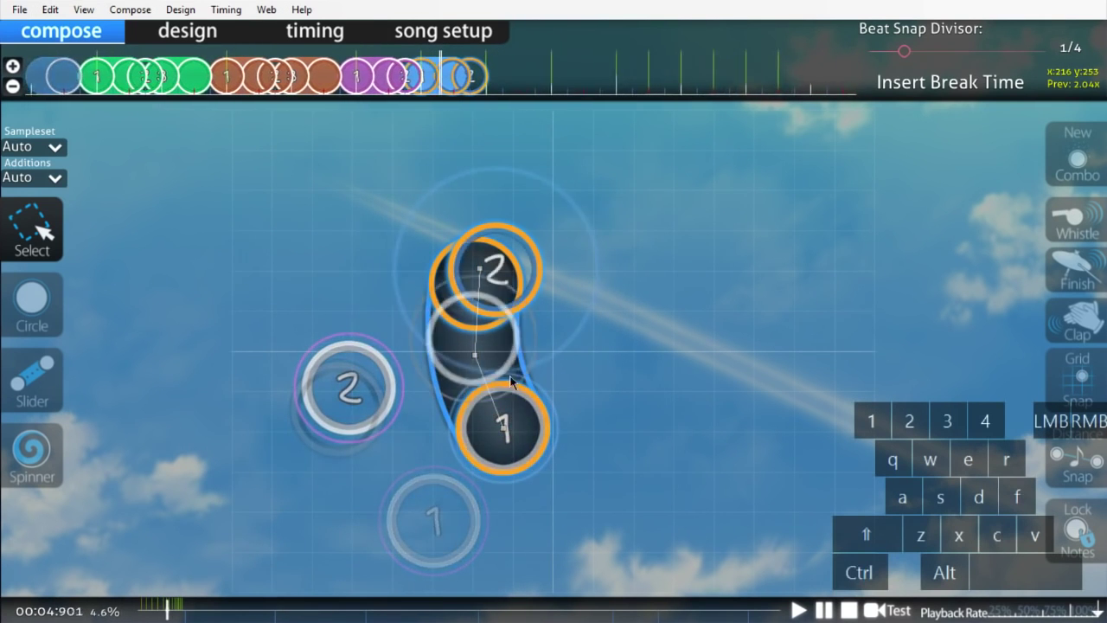
pyautogui.click(512, 353)
pyautogui.scroll(1, 506, 330)
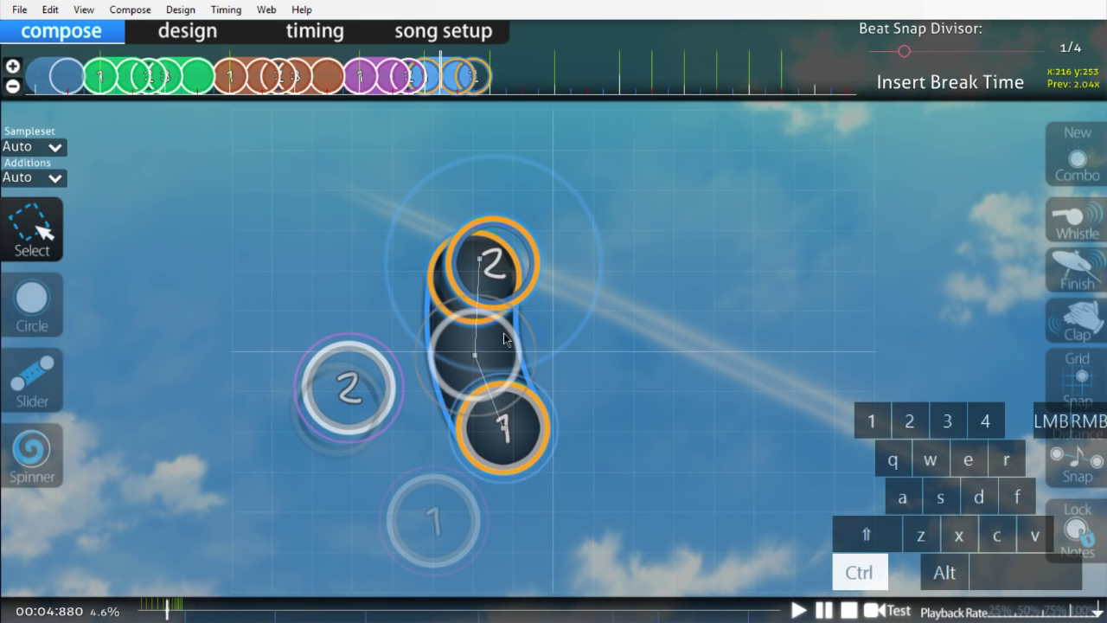
pyautogui.hotkey('ctrl', 'shift', 'r')
pyautogui.press('Return')
pyautogui.scroll(6, 510, 391)
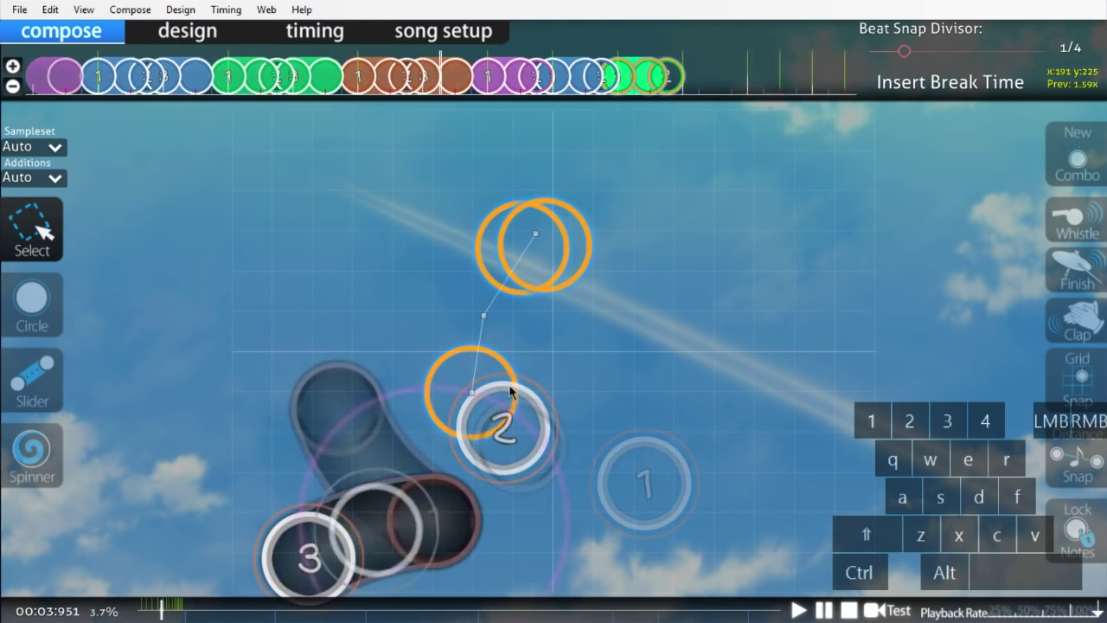
# - Move the newly rotated combo right of the playfield centre, and adjust its circle 2 to x:371 y:98
pyautogui.moveTo(510, 391); pyautogui.dragTo(618, 400)
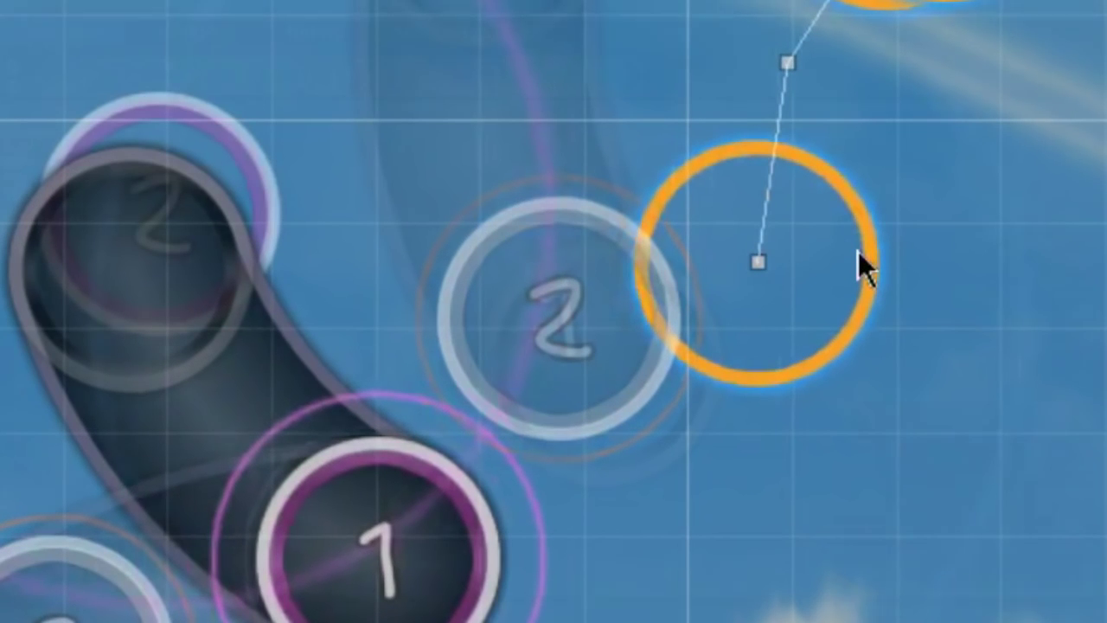
pyautogui.scroll(-6, 973, 226)
pyautogui.moveTo(857, 251); pyautogui.dragTo(964, 211)
pyautogui.click(740, 303)
pyautogui.scroll(-1, 740, 301)
pyautogui.click(680, 270)
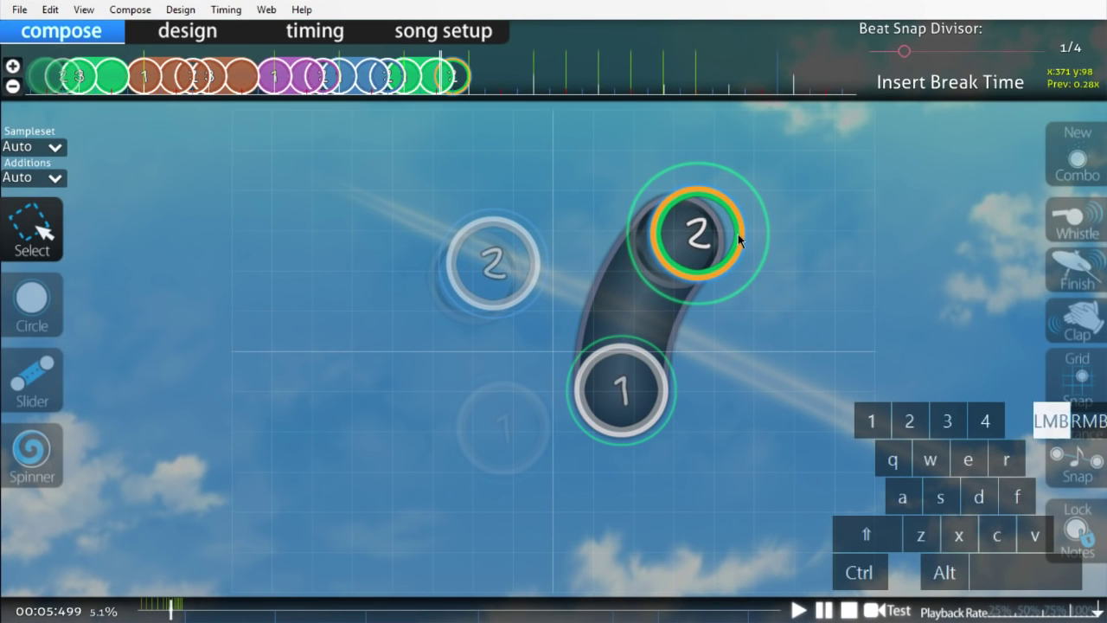
# - Copy the last slider and circle 2, paste them as the next combo and rotate the copy 30 degrees clockwise
pyautogui.scroll(6, 714, 274)
pyautogui.scroll(-5, 626, 275)
pyautogui.moveTo(764, 188); pyautogui.dragTo(556, 432)
pyautogui.scroll(5, 644, 376)
pyautogui.scroll(-4, 644, 376)
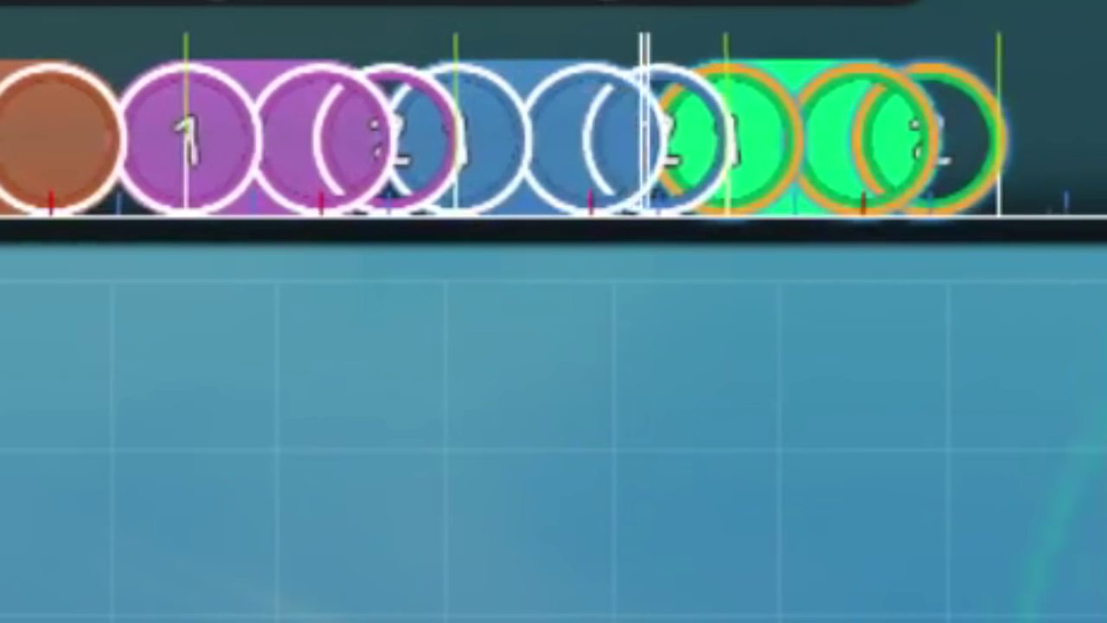
pyautogui.scroll(-3, 553, 130)
pyautogui.hotkey('ctrl', 'shift', 'r')
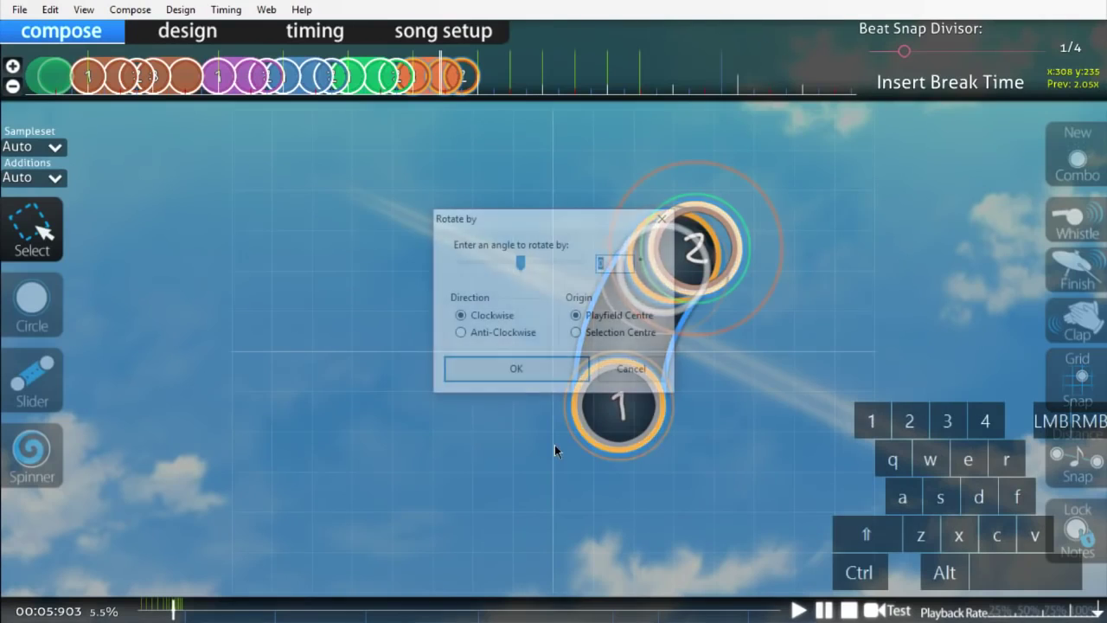
pyautogui.write('30')
pyautogui.press('Return')
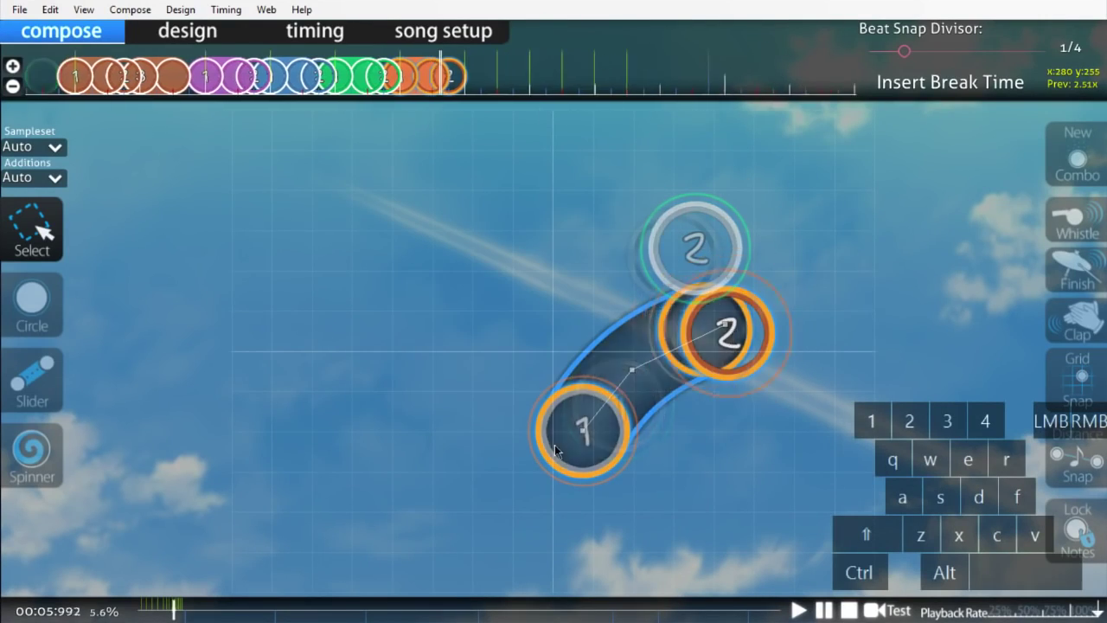
# - Move the rotated slider and circle to the lower right of the preceding combo and review the sequence along the timeline
pyautogui.scroll(6, 571, 450)
pyautogui.moveTo(591, 449); pyautogui.dragTo(750, 494)
pyautogui.scroll(5, 741, 451)
pyautogui.scroll(-5, 743, 446)
pyautogui.scroll(9, 754, 467)
pyautogui.scroll(-8, 749, 479)
pyautogui.scroll(4, 746, 486)
pyautogui.scroll(-3, 753, 493)
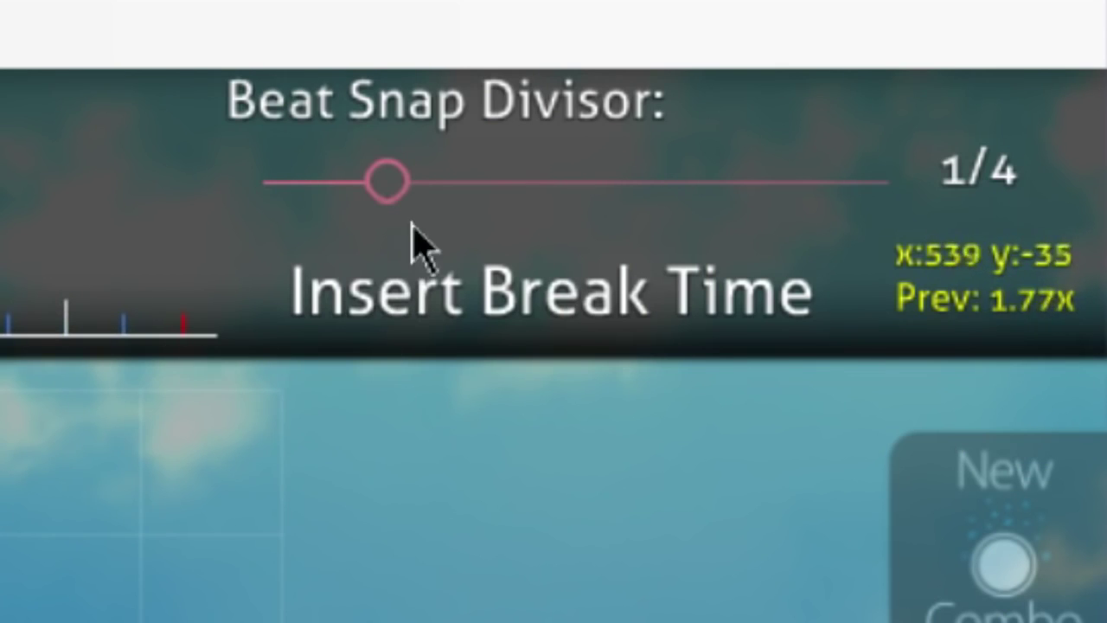
# - Set the beat snap divisor to 1/8 and place a short straight slider as a new combo at x:296 y:353
pyautogui.moveTo(411, 223); pyautogui.dragTo(553, 223)
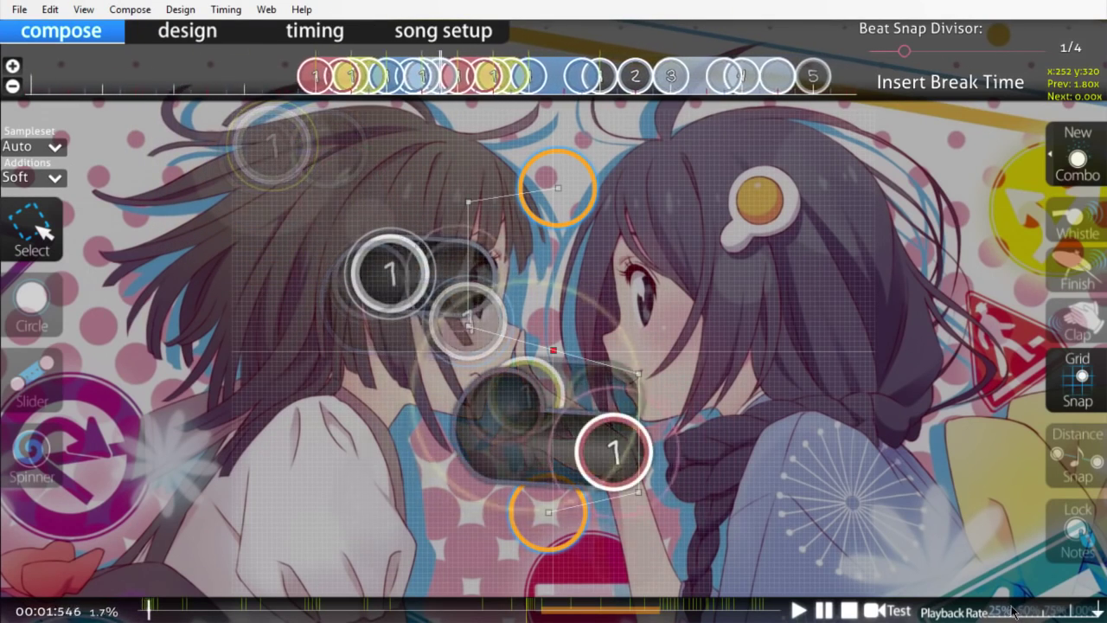
pyautogui.scroll(2, 1003, 597)
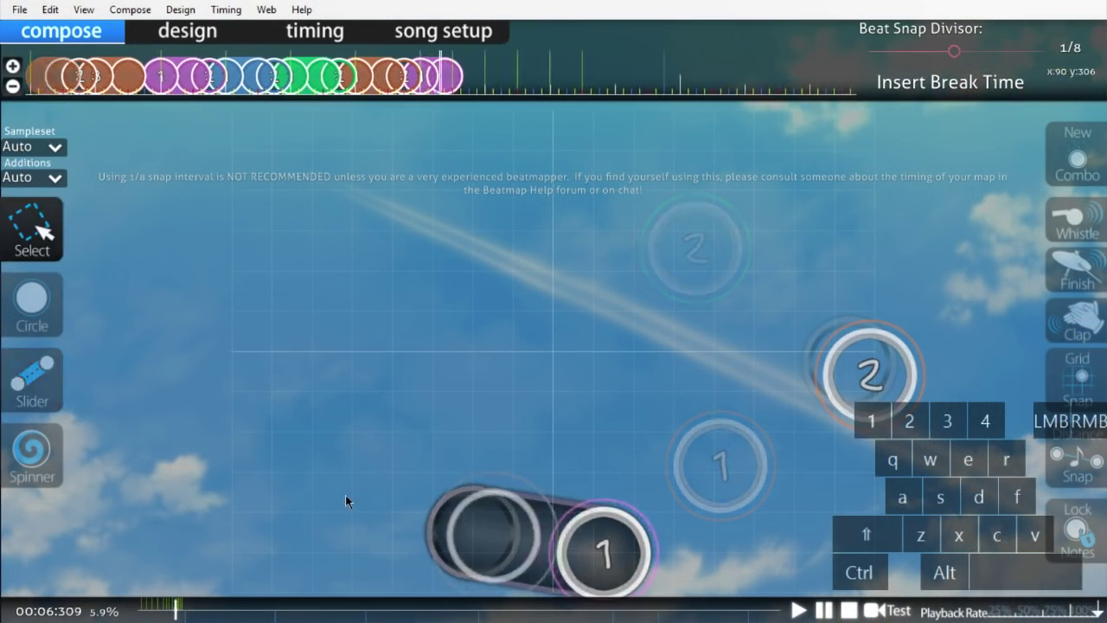
pyautogui.scroll(-2, 345, 502)
pyautogui.scroll(2, 345, 502)
pyautogui.scroll(-2, 432, 502)
pyautogui.scroll(2, 521, 503)
pyautogui.scroll(-2, 562, 510)
pyautogui.scroll(1, 583, 514)
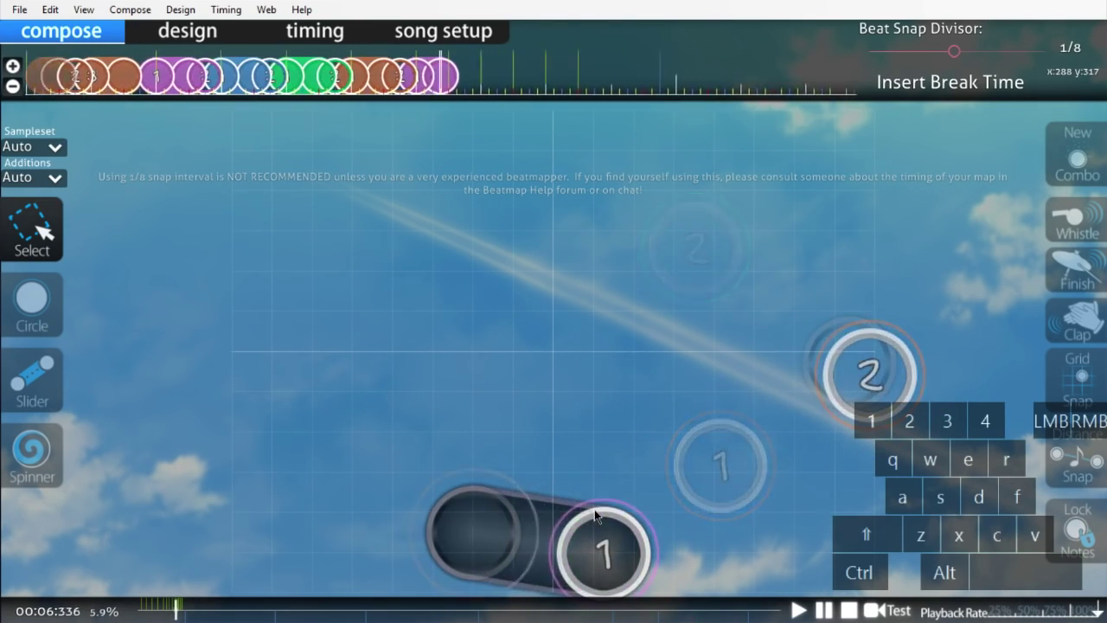
# - Try to bend the short slider with a red anchor near its middle, and undo the edit
pyautogui.scroll(10, 519, 522)
pyautogui.click(507, 541)
pyautogui.scroll(-10, 511, 543)
pyautogui.scroll(20, 467, 541)
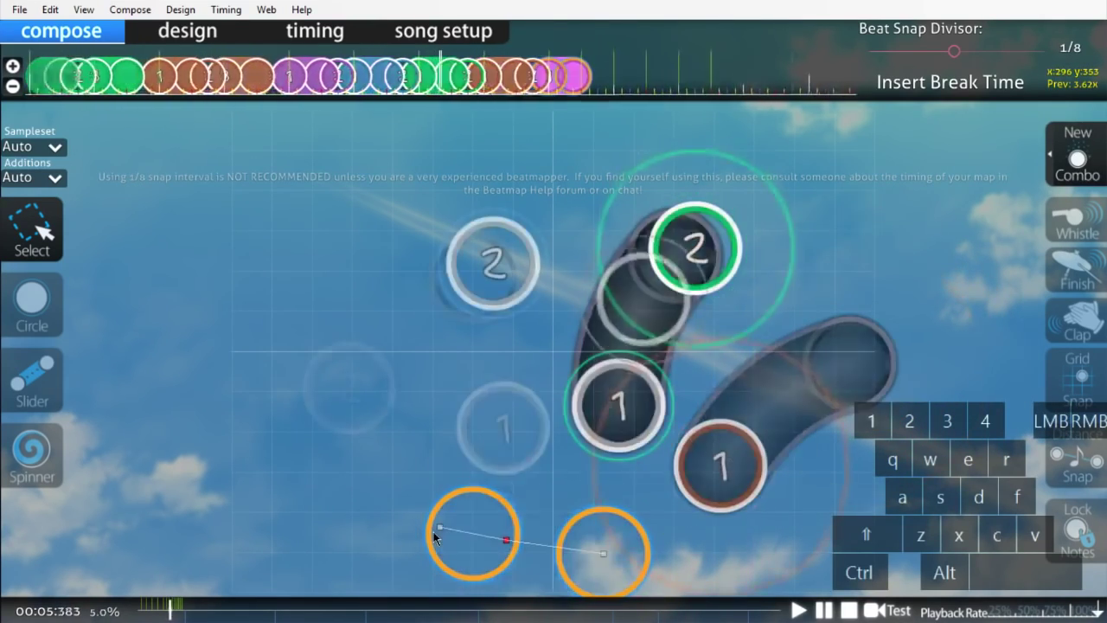
pyautogui.moveTo(439, 527); pyautogui.dragTo(443, 517)
pyautogui.hotkey('ctrl', 'z')
pyautogui.hotkey('ctrl', 'z')
# - Move the short slider's head to x:410 y:380 with a red-anchor bend in its body, and save the beatmap
pyautogui.scroll(3, 504, 537)
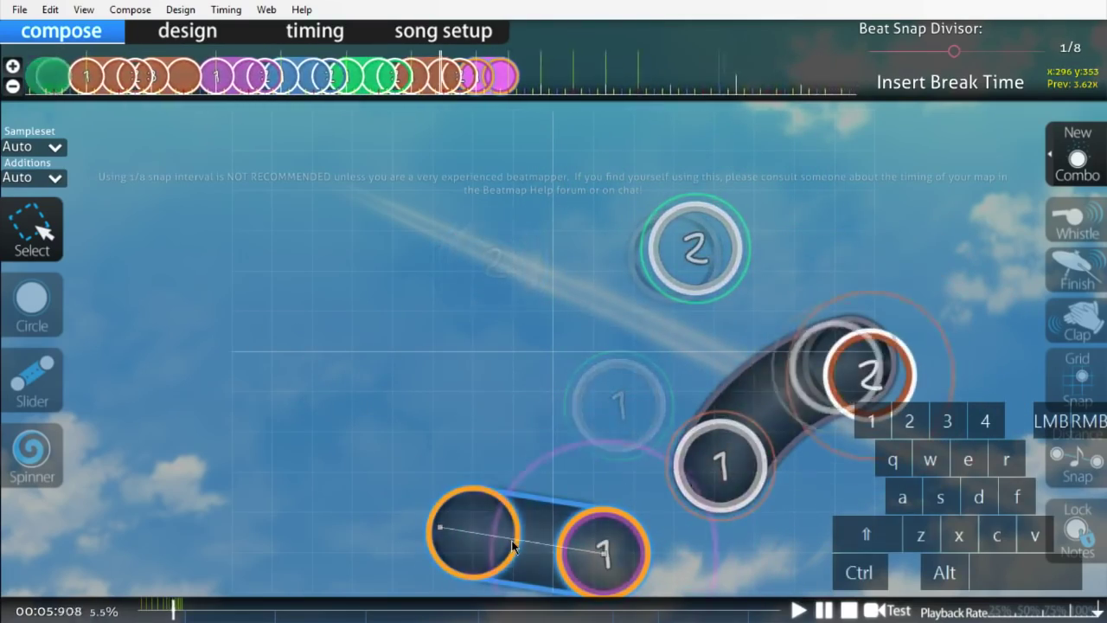
pyautogui.scroll(1, 512, 544)
pyautogui.scroll(1, 553, 536)
pyautogui.moveTo(580, 531); pyautogui.dragTo(720, 558)
pyautogui.scroll(5, 720, 557)
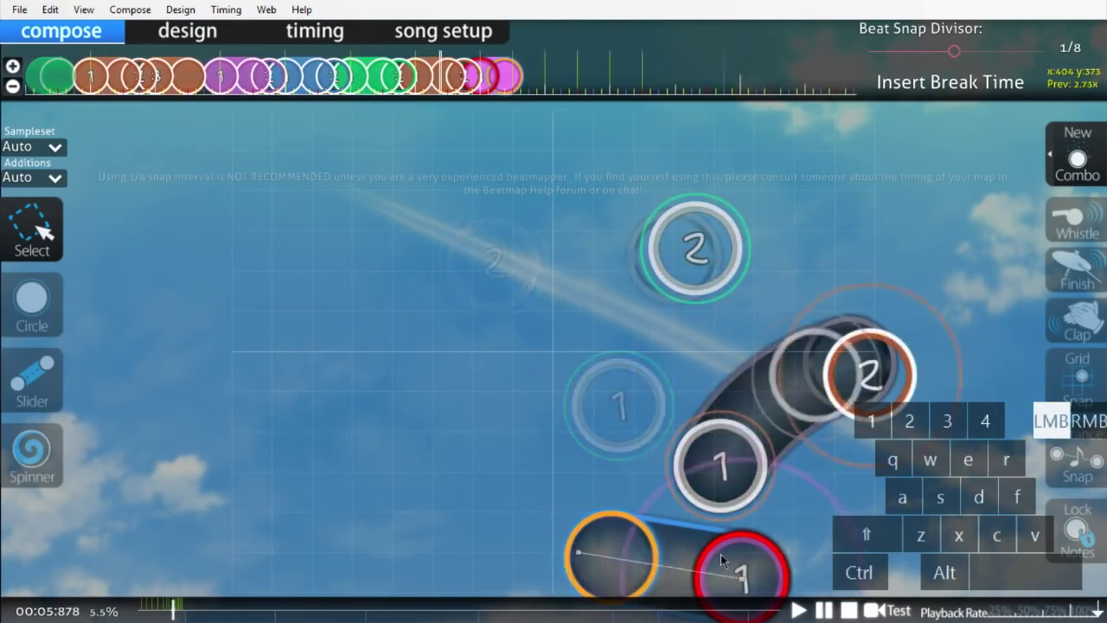
pyautogui.scroll(5, 740, 575)
pyautogui.scroll(5, 740, 574)
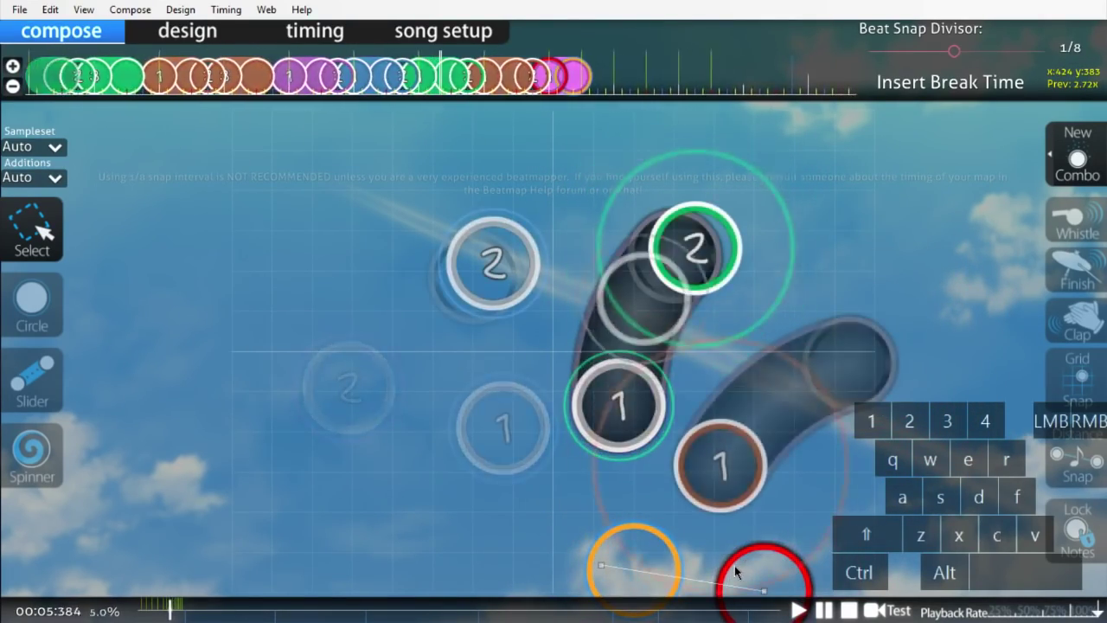
pyautogui.hotkey('ctrl', 's')
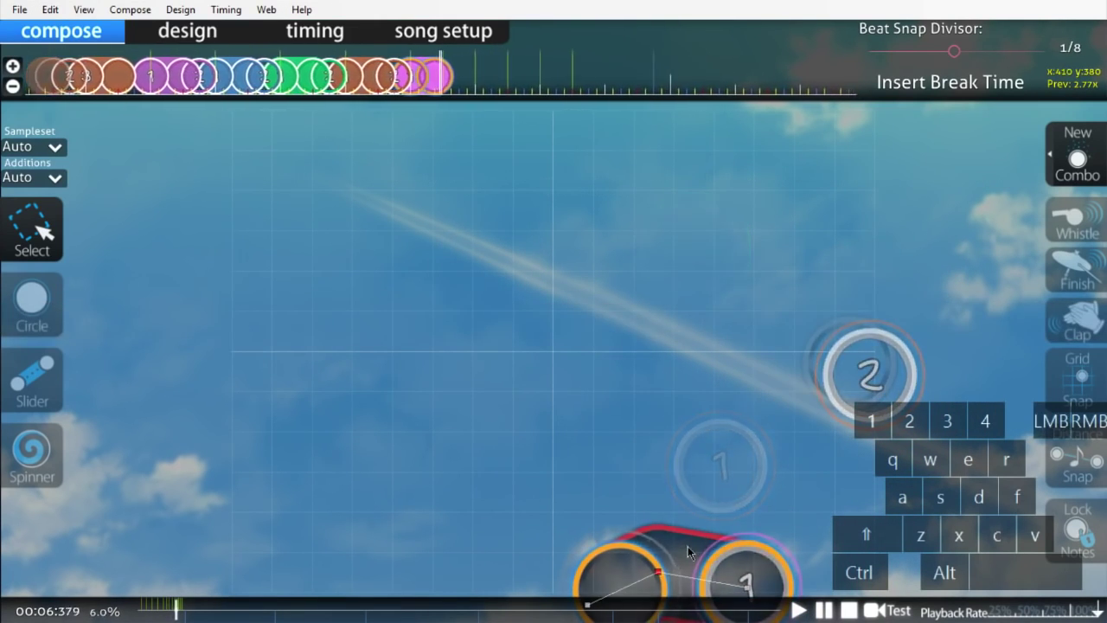
# - Draw a second short slider as object 2 of the combo, starting at x:298 y:384 and running towards the playfield's left
pyautogui.scroll(5, 687, 545)
pyautogui.press('3')
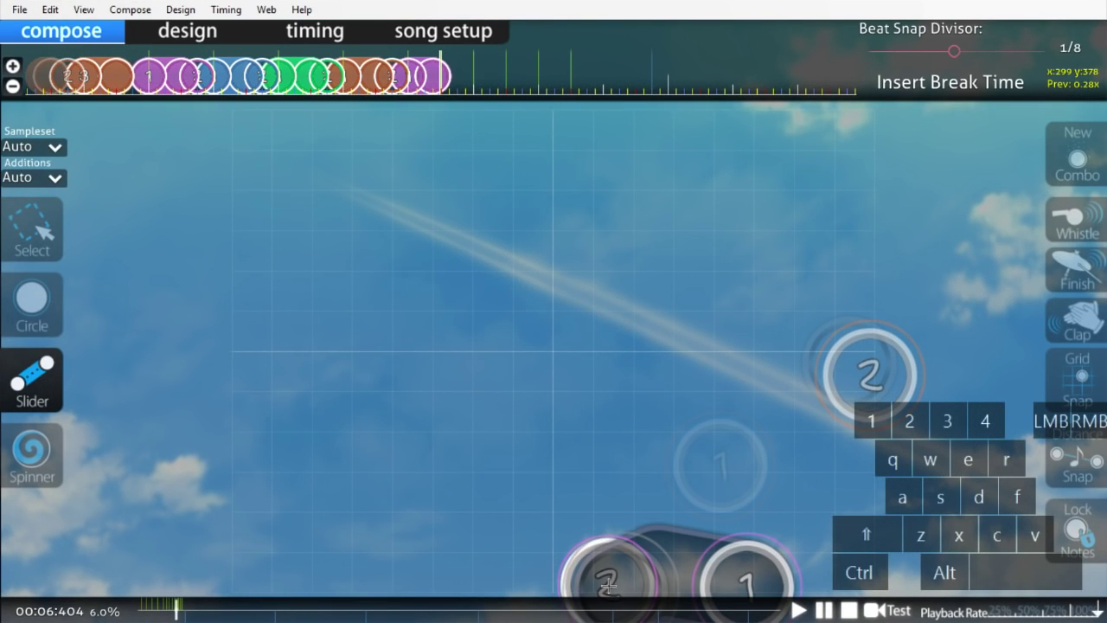
pyautogui.scroll(5, 497, 565)
pyautogui.press('1')
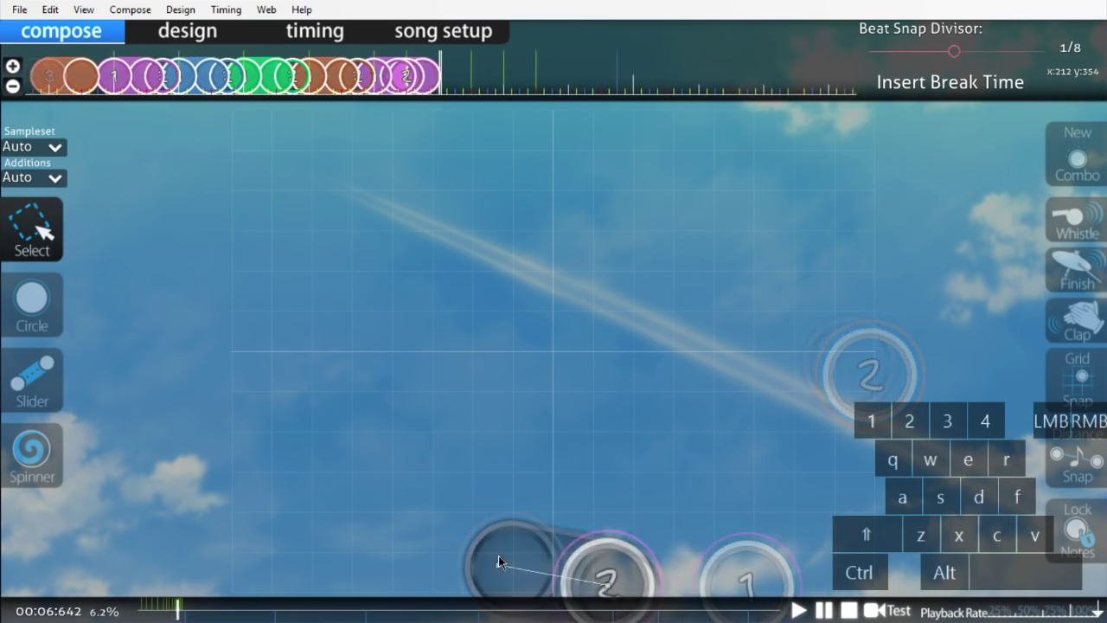
pyautogui.scroll(5, 498, 555)
# - Curve slider 2 by adding an anchor between its ends and shifting that anchor slightly towards the slider's head
pyautogui.scroll(5, 581, 563)
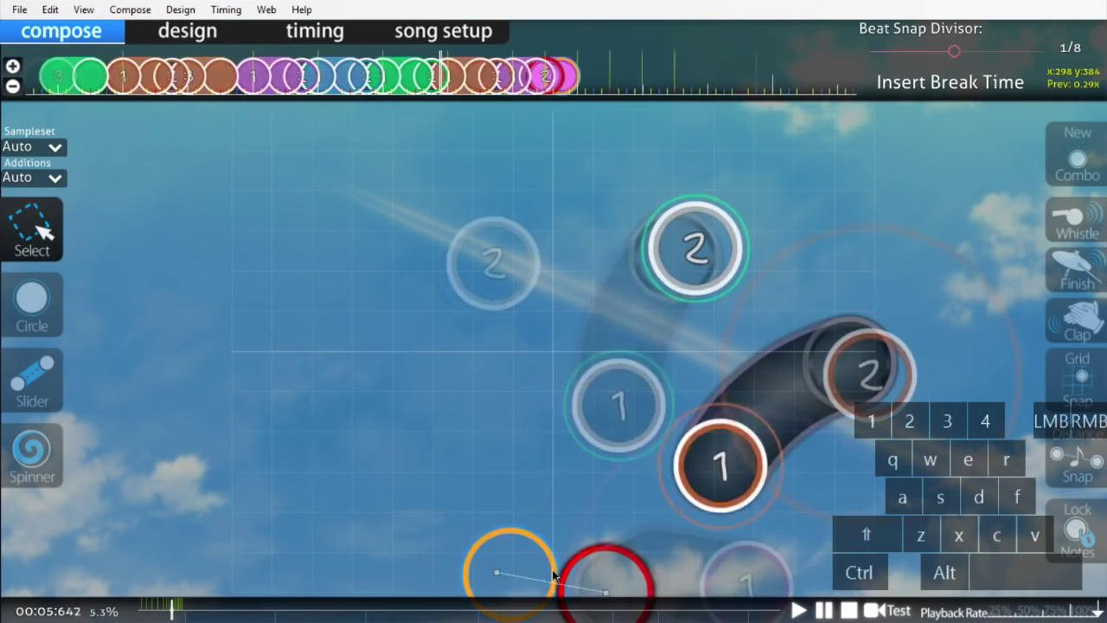
pyautogui.keyDown('ctrl'); pyautogui.click(555, 567); pyautogui.keyUp('ctrl')
pyautogui.scroll(5, 558, 565)
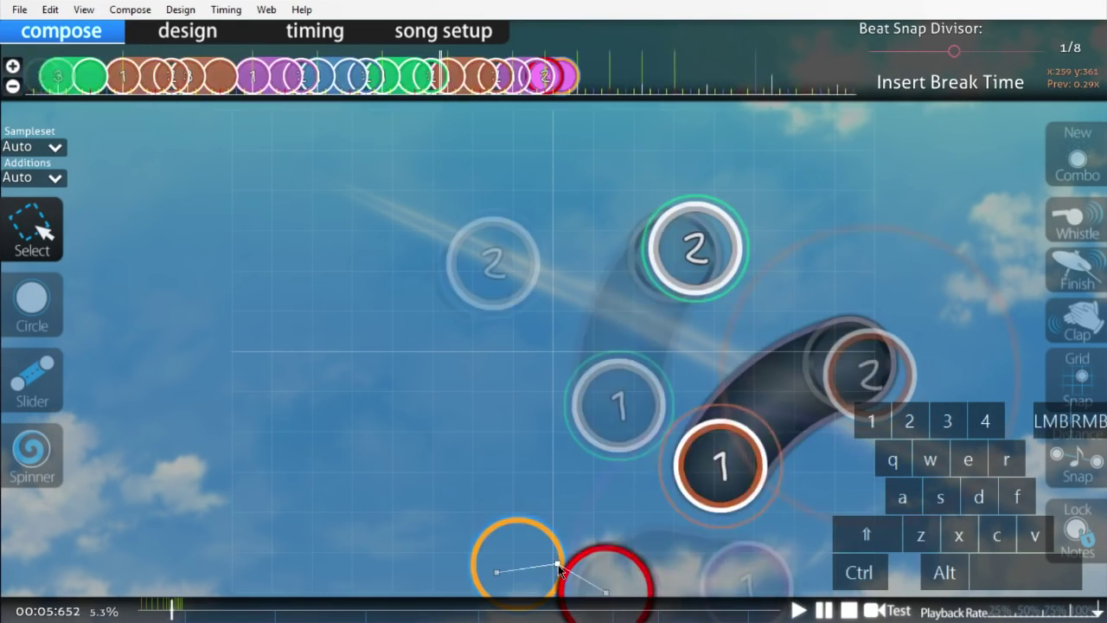
pyautogui.moveTo(558, 565); pyautogui.dragTo(569, 565)
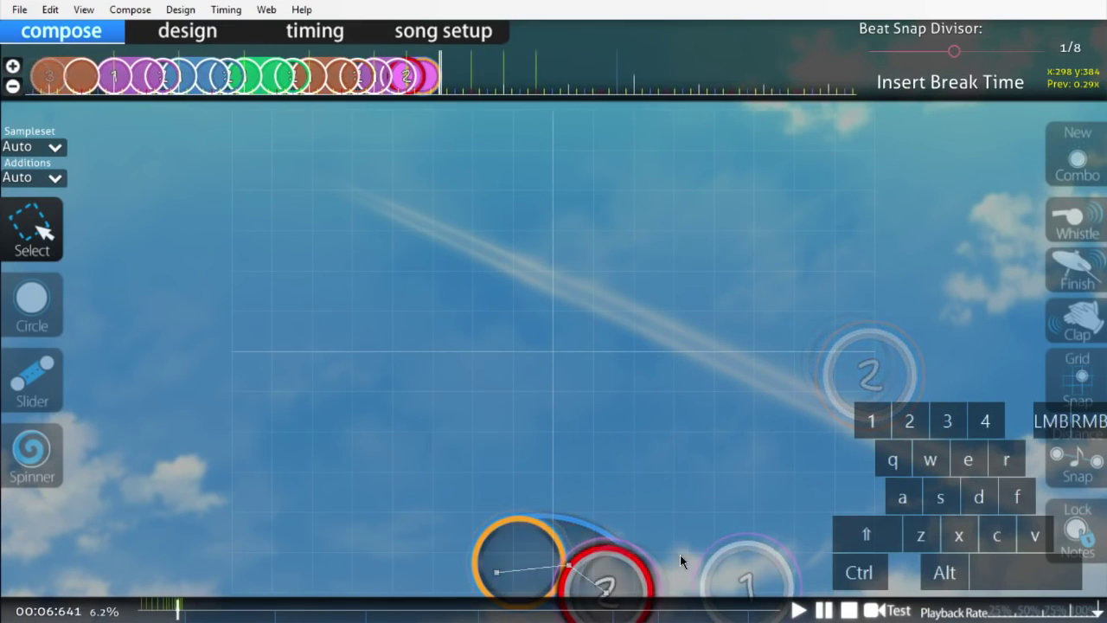
# - Paste a horizontally flipped copy of the two short sliders as the next combo near the playfield's left edge, starting at x:7 y:243
pyautogui.hotkey('ctrl', 'c')
pyautogui.hotkey('ctrl', 'v')
pyautogui.hotkey('ctrl', 'h')
pyautogui.scroll(3, 677, 554)
pyautogui.moveTo(423, 553); pyautogui.dragTo(306, 395)
pyautogui.hotkey('ctrl', 'z')
pyautogui.click(473, 432)
pyautogui.scroll(4, 473, 431)
pyautogui.scroll(-4, 471, 420)
pyautogui.click(469, 411)
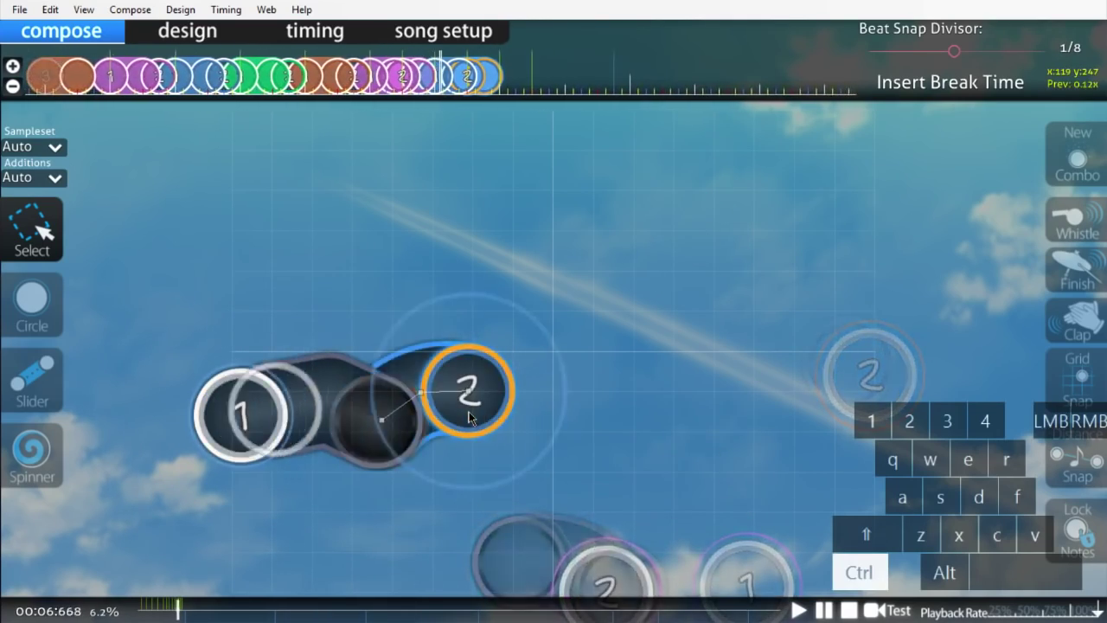
# - Flip slider 2 of the new combo horizontally and move it so that it starts over slider 1's end
pyautogui.hotkey('ctrl', 'h')
pyautogui.scroll(-4, 469, 410)
pyautogui.scroll(4, 468, 418)
pyautogui.moveTo(640, 346); pyautogui.dragTo(405, 459)
pyautogui.scroll(4, 410, 469)
pyautogui.scroll(-4, 410, 468)
pyautogui.scroll(4, 404, 456)
# - Select both sliders of the new combo and move them slightly lower on the playfield
pyautogui.keyDown('ctrl'); pyautogui.click(267, 399); pyautogui.keyUp('ctrl')
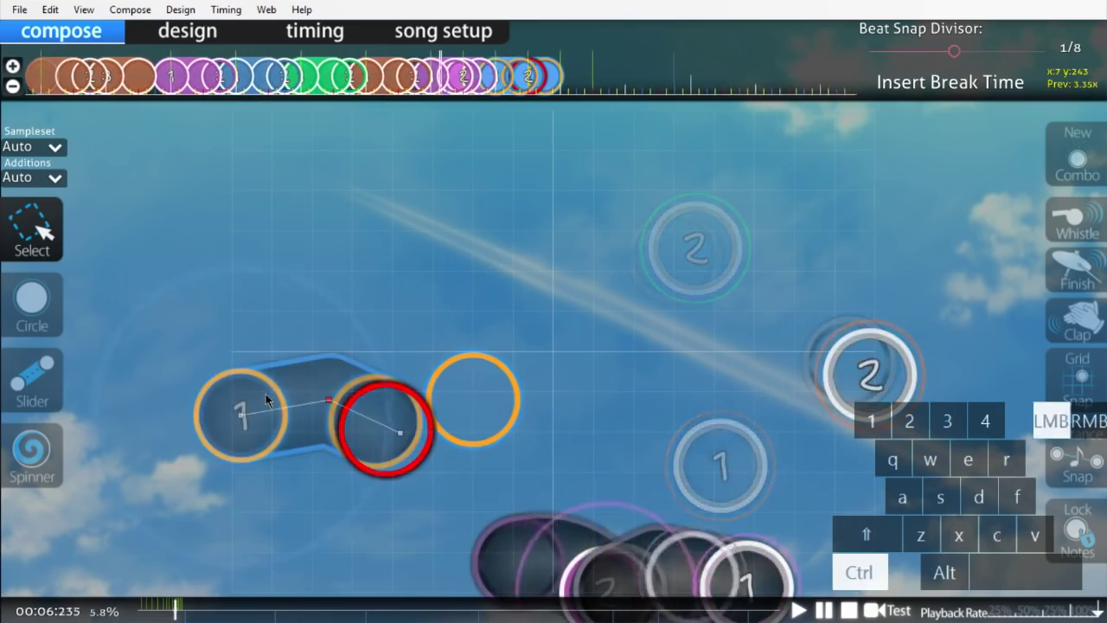
pyautogui.scroll(-4, 272, 415)
pyautogui.moveTo(278, 427); pyautogui.dragTo(273, 476)
pyautogui.click(296, 533)
pyautogui.scroll(-4, 296, 533)
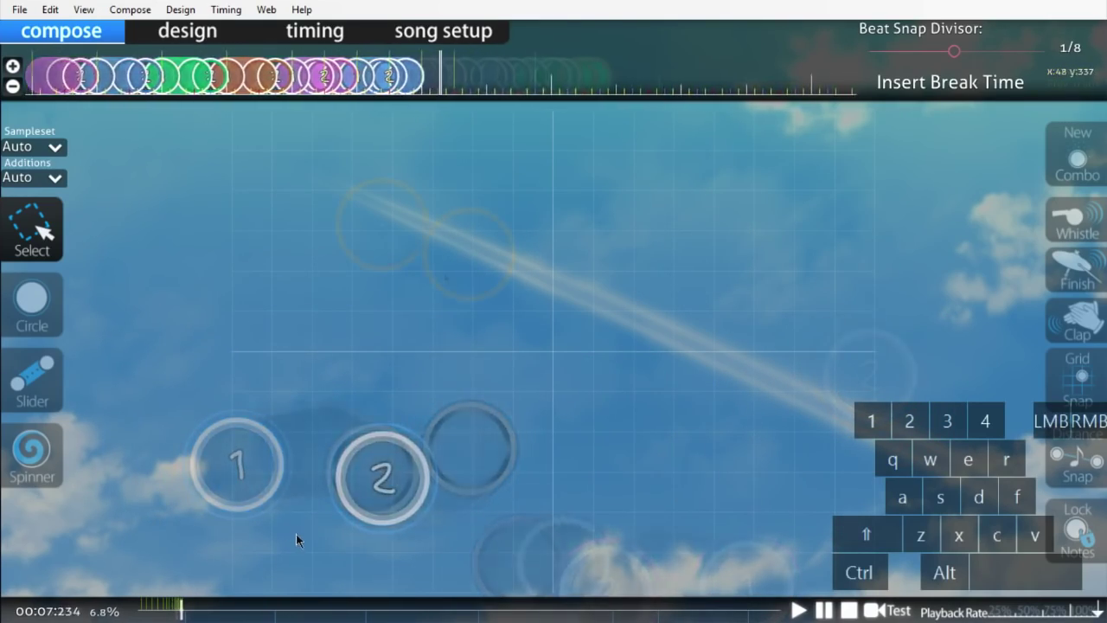
# - Paste copies of the last combo's sliders as the next combo and rotate them to run vertically
pyautogui.hotkey('ctrl', 'v')
pyautogui.scroll(3, 444, 271)
pyautogui.keyDown('ctrl'); pyautogui.click(444, 272); pyautogui.keyUp('ctrl')
pyautogui.scroll(-4, 444, 273)
pyautogui.hotkey('ctrl', 'shift', 'r')
pyautogui.press('Return')
pyautogui.scroll(-4, 445, 273)
pyautogui.scroll(8, 554, 337)
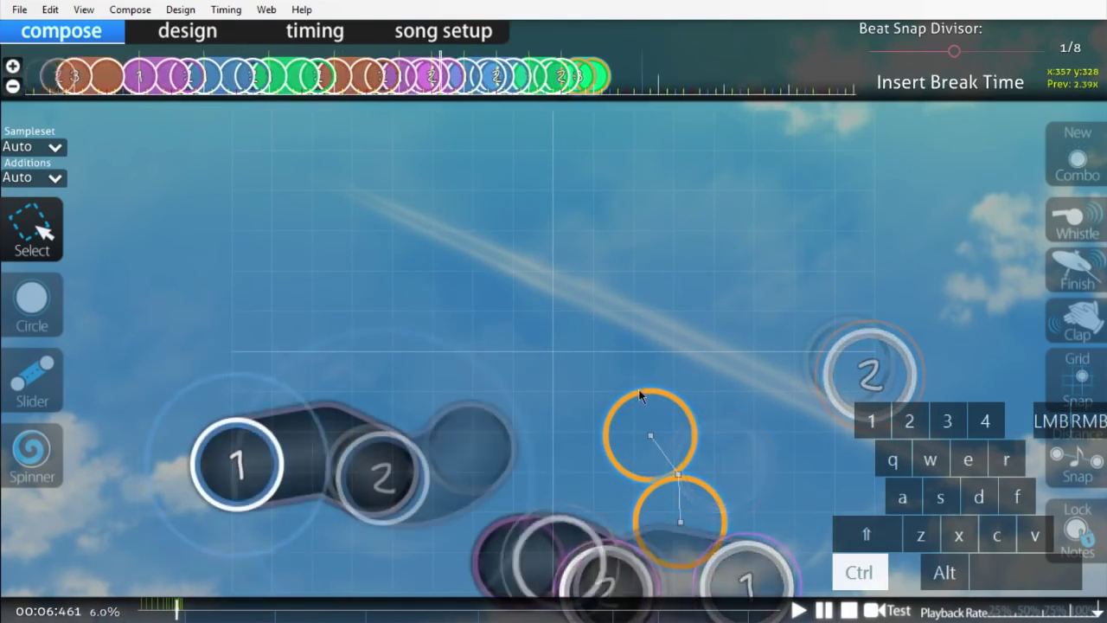
# - Try a reversed version of the third pasted slider beside circle 2, and delete that slider
pyautogui.hotkey('ctrl', 'g')
pyautogui.scroll(-6, 678, 519)
pyautogui.moveTo(680, 523); pyautogui.dragTo(617, 309)
pyautogui.scroll(4, 692, 493)
pyautogui.scroll(-4, 706, 512)
pyautogui.press('Delete')
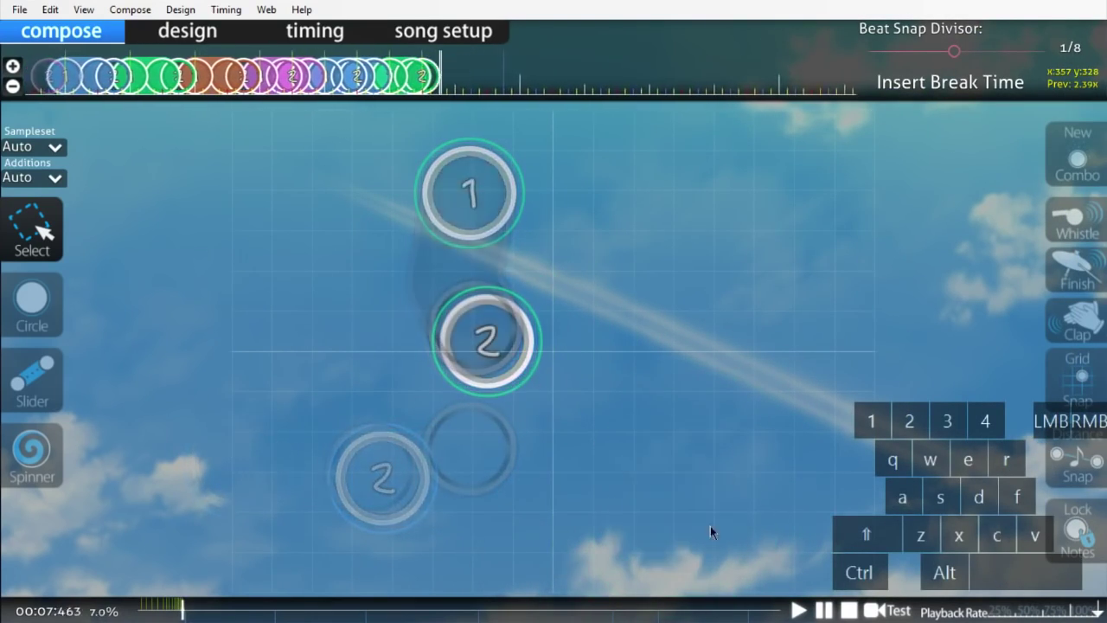
# - Copy the previous combo's curved slider 2, paste it as object 3, and rotate and horizontally flip the copy
pyautogui.scroll(4, 710, 526)
pyautogui.click(473, 490)
pyautogui.hotkey('ctrl', 'c')
pyautogui.scroll(-4, 472, 491)
pyautogui.hotkey('ctrl', 'v')
pyautogui.press('space')
pyautogui.hotkey('ctrl', 'shift', 'r')
pyautogui.press('Return')
pyautogui.hotkey('ctrl', 'h')
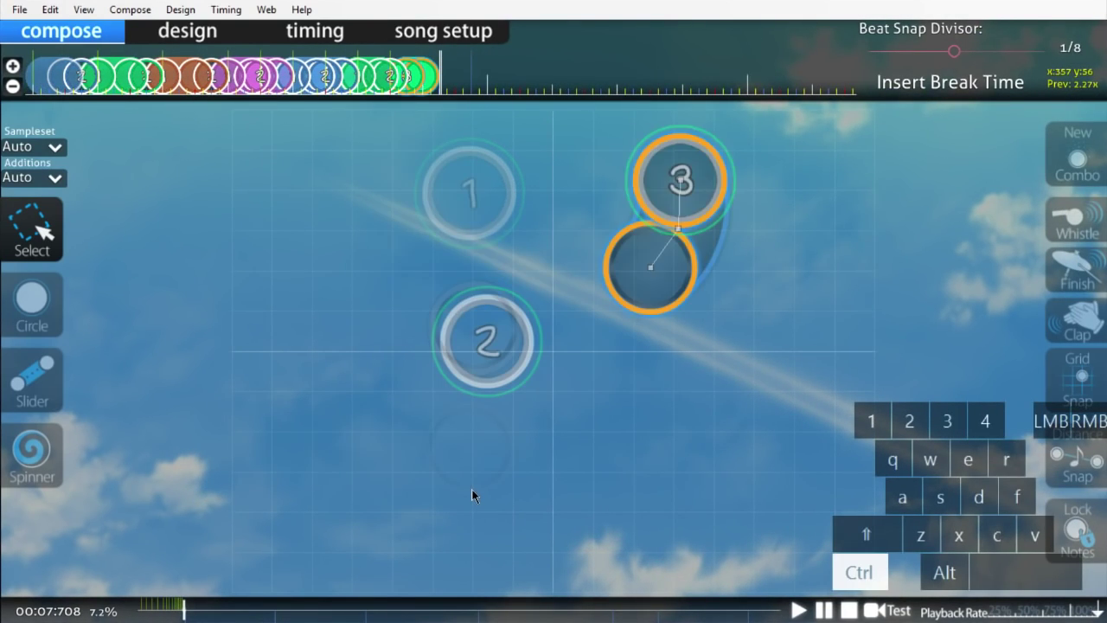
# - Flip slider 3 vertically and horizontally and move its head to x:289 y:146, beside circle 2
pyautogui.hotkey('ctrl', 'j')
pyautogui.hotkey('ctrl', 'h')
pyautogui.scroll(4, 472, 490)
pyautogui.moveTo(467, 516); pyautogui.dragTo(630, 289)
pyautogui.scroll(2, 630, 289)
pyautogui.scroll(-1, 632, 290)
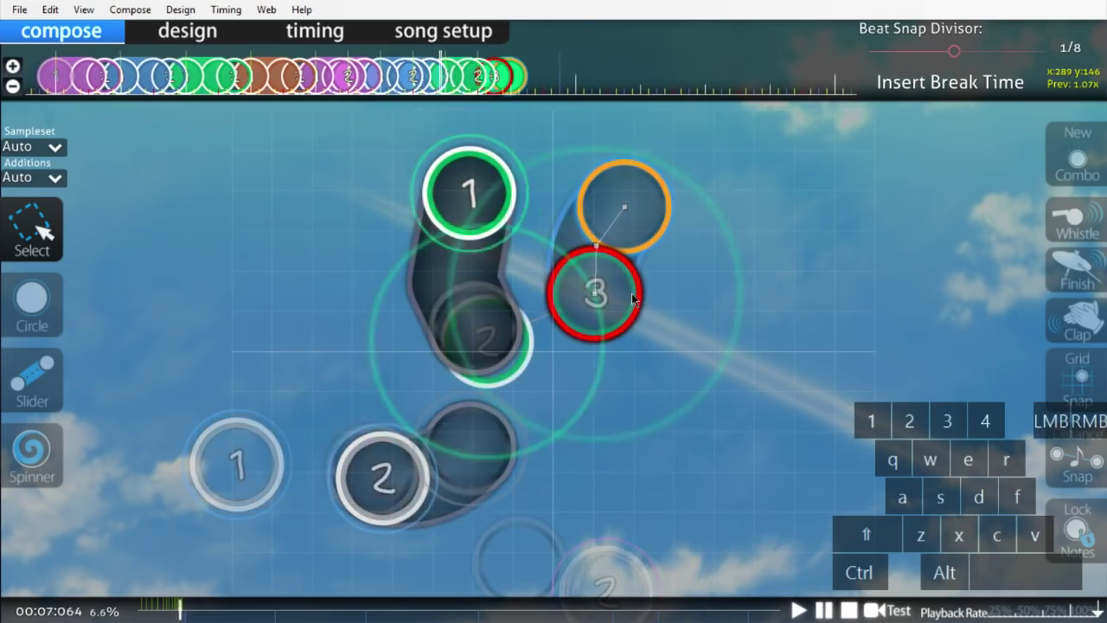
# - Fine-tune slider 3's head position to x:290 y:147 and play the section to check the spacing
pyautogui.scroll(1, 633, 290)
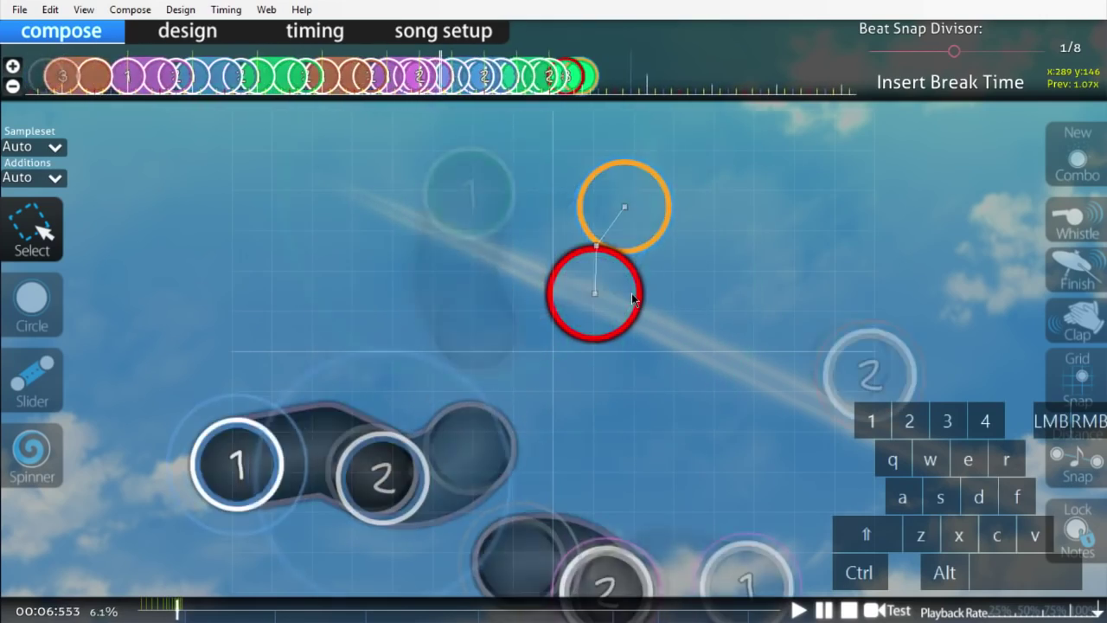
pyautogui.scroll(-1, 627, 279)
pyautogui.scroll(1, 627, 278)
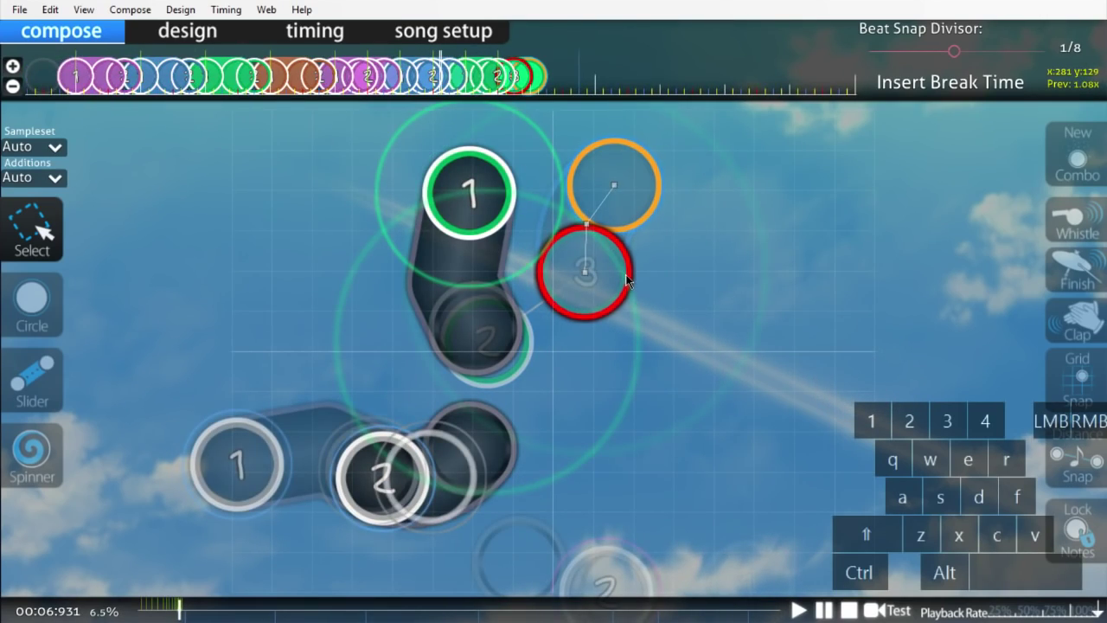
pyautogui.moveTo(625, 275); pyautogui.dragTo(638, 295)
pyautogui.press('space')
pyautogui.scroll(1, 638, 294)
pyautogui.scroll(1, 638, 294)
# - Try slider 3 flipped horizontally and vertically, and return it to its earlier orientation
pyautogui.hotkey('ctrl', 'h')
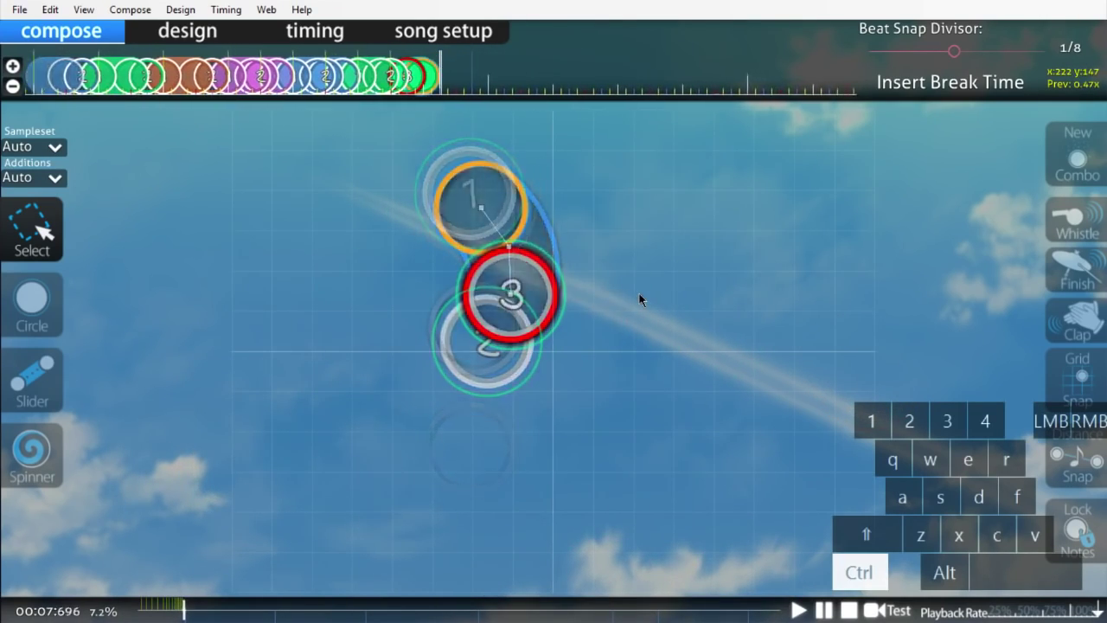
pyautogui.hotkey('ctrl', 'j')
pyautogui.scroll(3, 635, 294)
pyautogui.hotkey('ctrl', 'h')
pyautogui.hotkey('ctrl', 'j')
pyautogui.scroll(2, 615, 304)
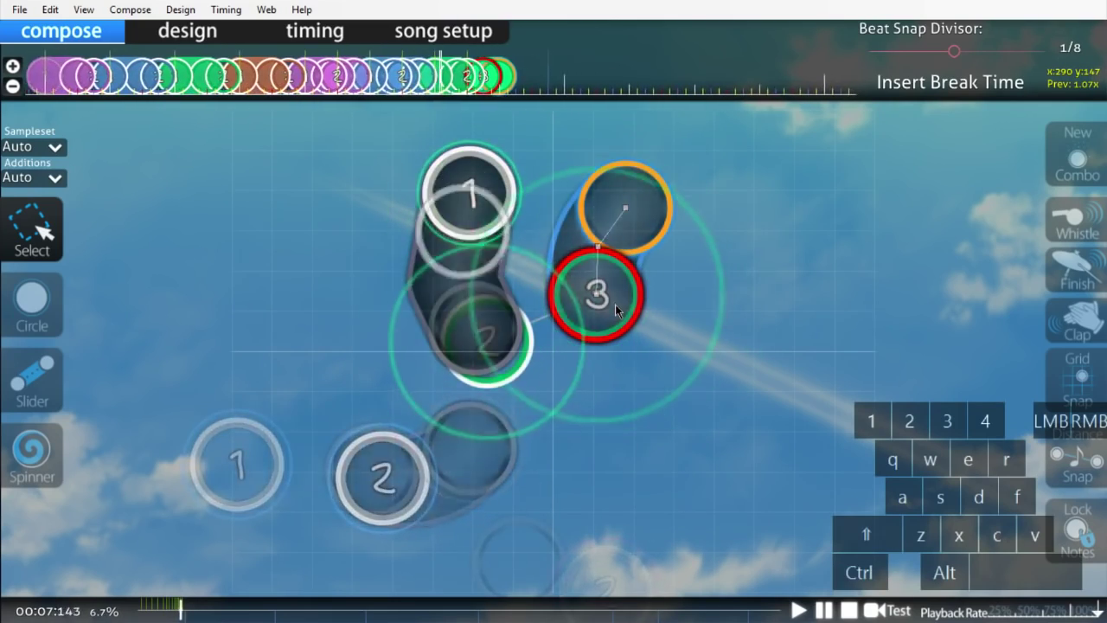
# - Rotate slider 3 so it lies nearly horizontal and move its head to x:345 y:95
pyautogui.hotkey('ctrl', 'shift', 'r')
pyautogui.press('Return')
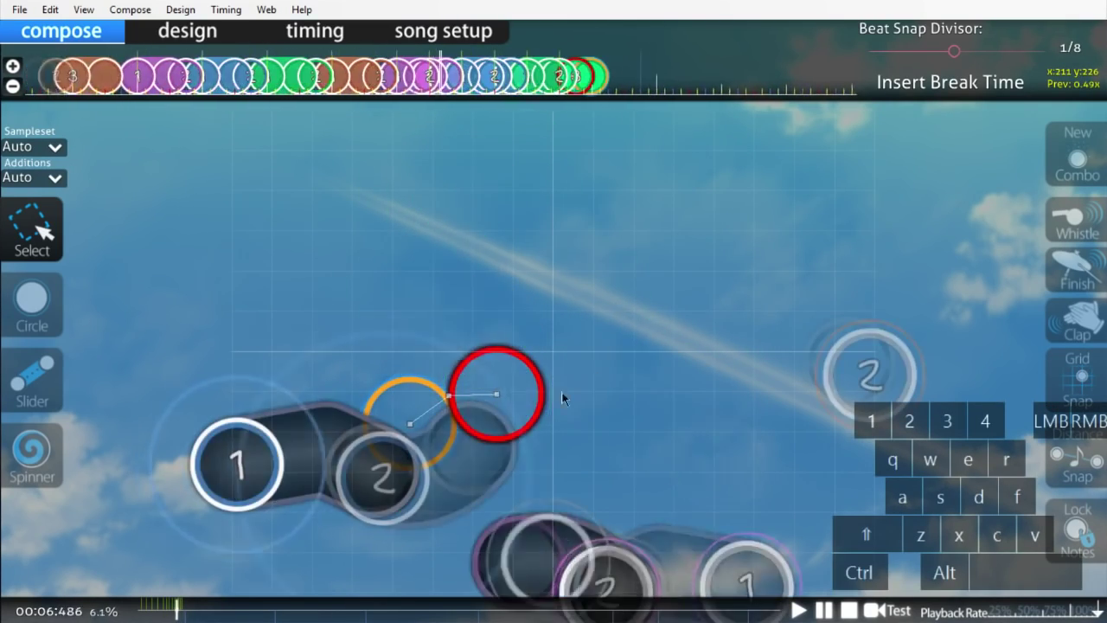
pyautogui.hotkey('ctrl', 'g')
pyautogui.hotkey('ctrl', 'g')
pyautogui.moveTo(526, 414); pyautogui.dragTo(694, 254)
pyautogui.scroll(2, 701, 233)
pyautogui.scroll(1, 694, 254)
pyautogui.scroll(-1, 694, 254)
pyautogui.scroll(2, 570, 371)
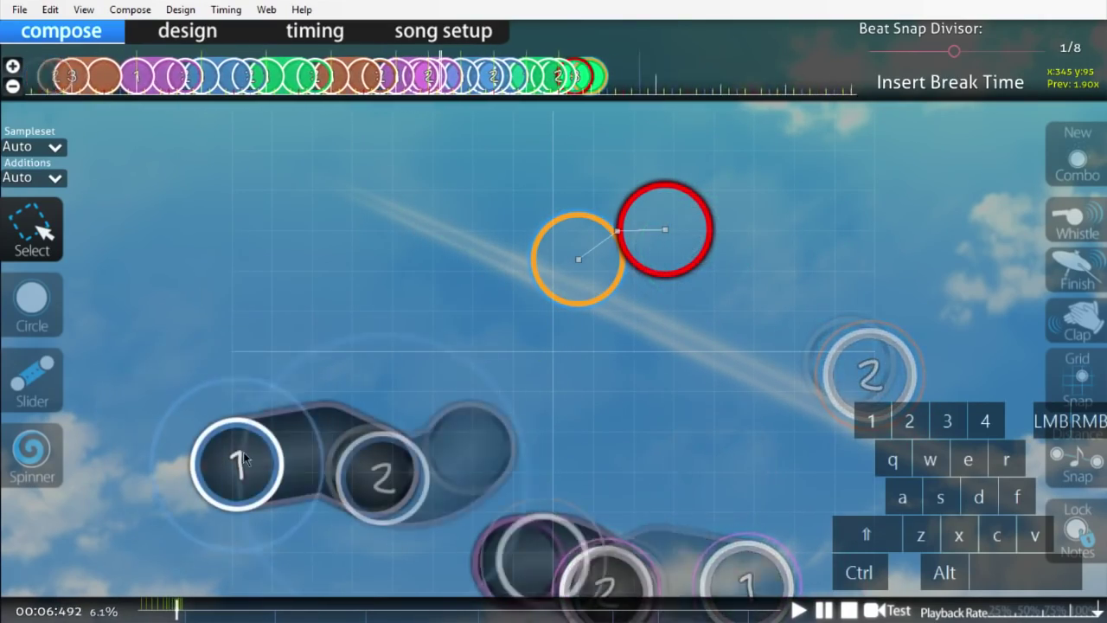
pyautogui.scroll(3, 505, 328)
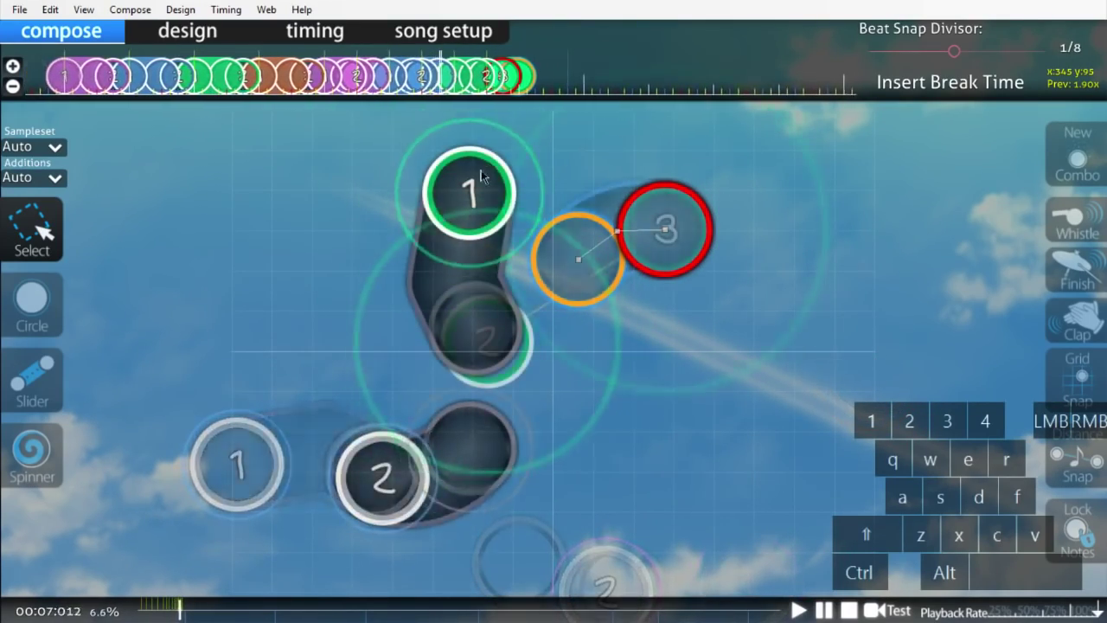
# - Try slider 3 with its direction reversed, and reverse it back
pyautogui.hotkey('ctrl', 'g')
pyautogui.scroll(1, 519, 260)
pyautogui.scroll(2, 470, 197)
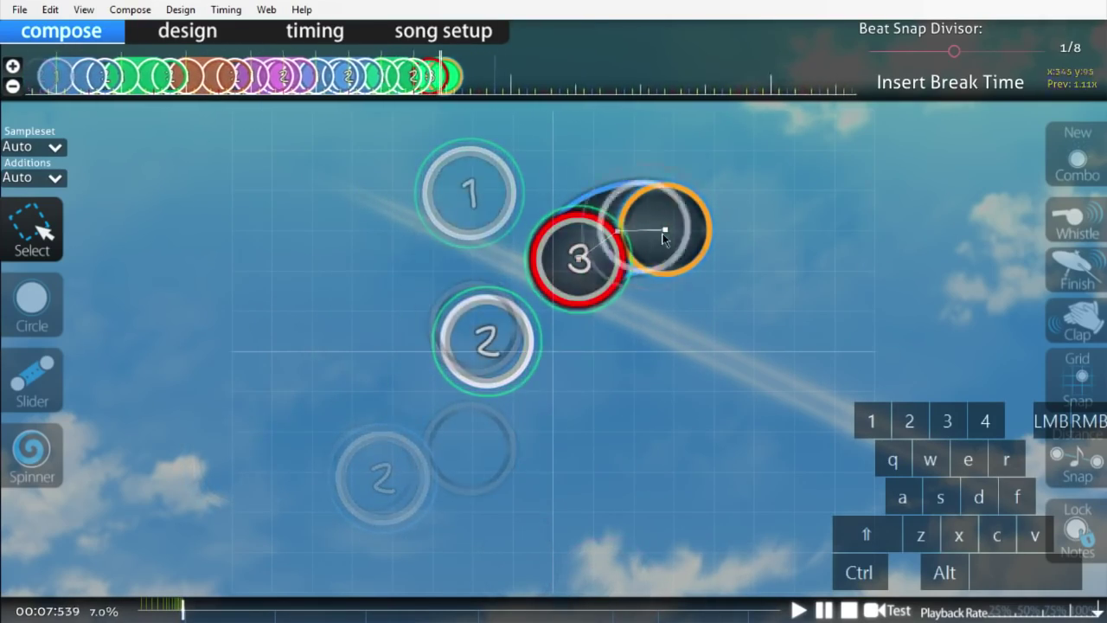
pyautogui.hotkey('ctrl', 'g')
pyautogui.scroll(3, 640, 259)
pyautogui.scroll(3, 544, 337)
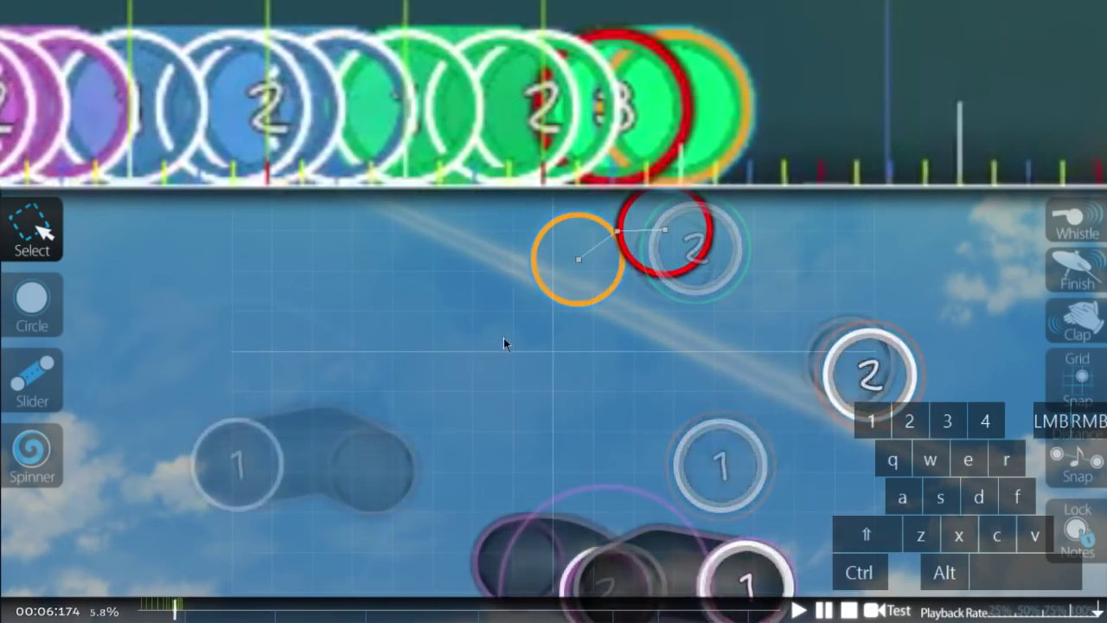
# - Open the timing settings showing the slider velocity multipliers and close them without applying changes
pyautogui.scroll(2, 564, 355)
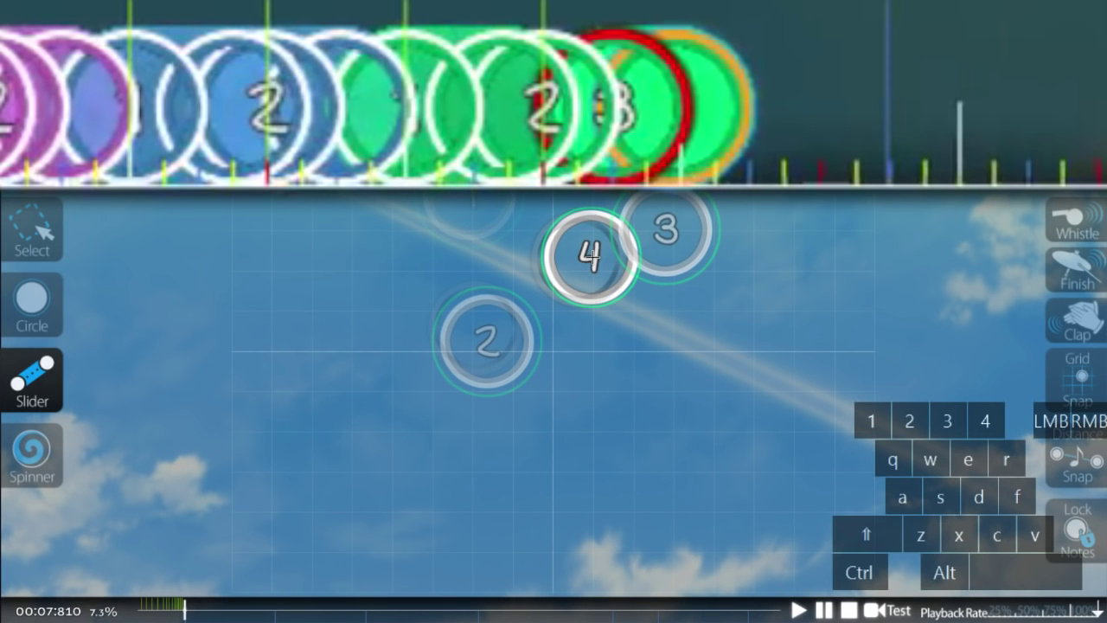
pyautogui.press('F6')
pyautogui.click(720, 464)
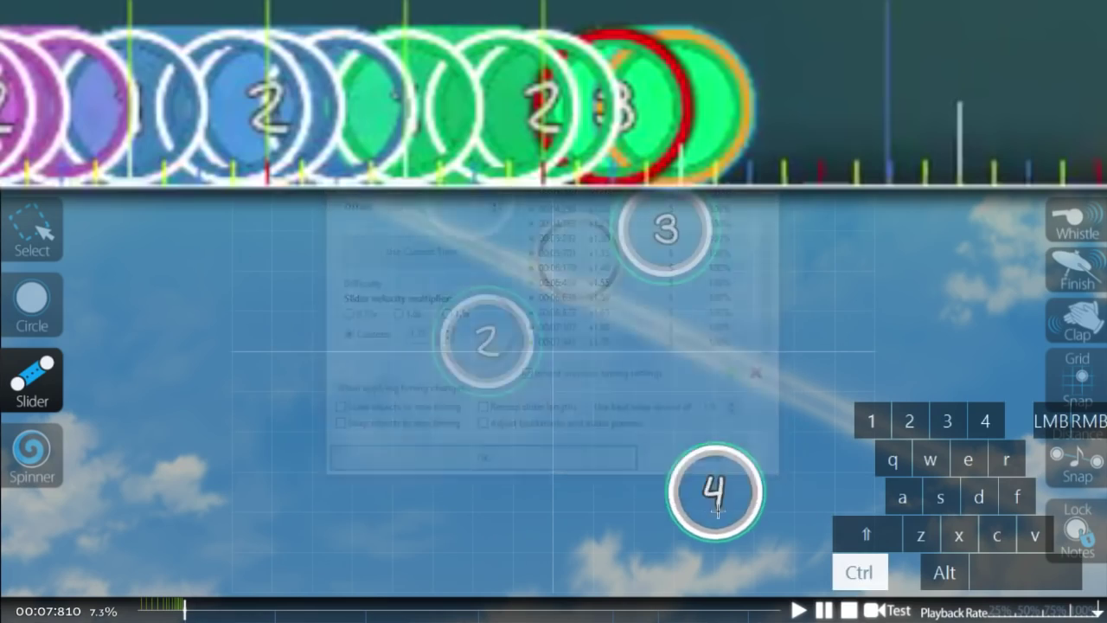
# - Save the beatmap and test-play the mapped section from the beginning
pyautogui.hotkey('ctrl', 's')
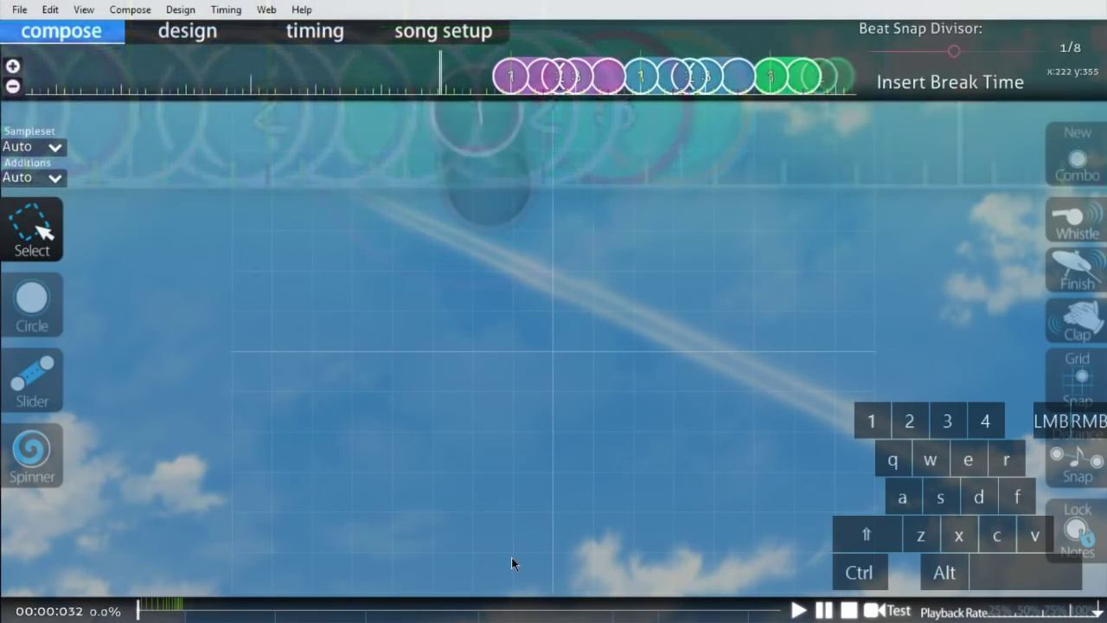
pyautogui.press('F5')
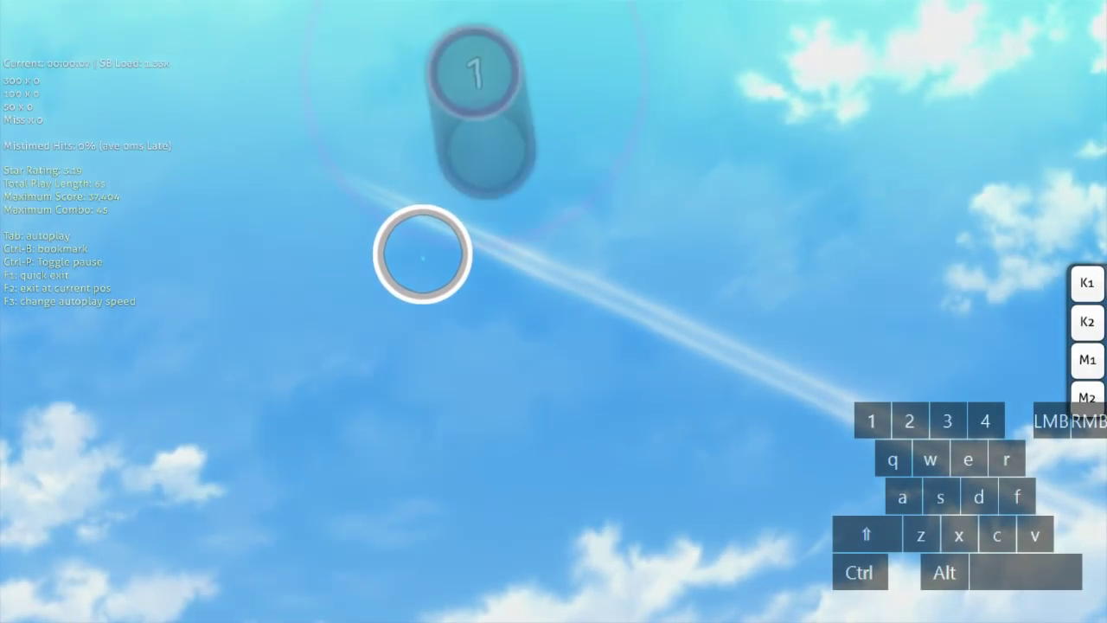
pyautogui.press('w')
pyautogui.press('e')
pyautogui.press('w')
pyautogui.press('e')
pyautogui.press('w')
pyautogui.press('e')
pyautogui.press('w')
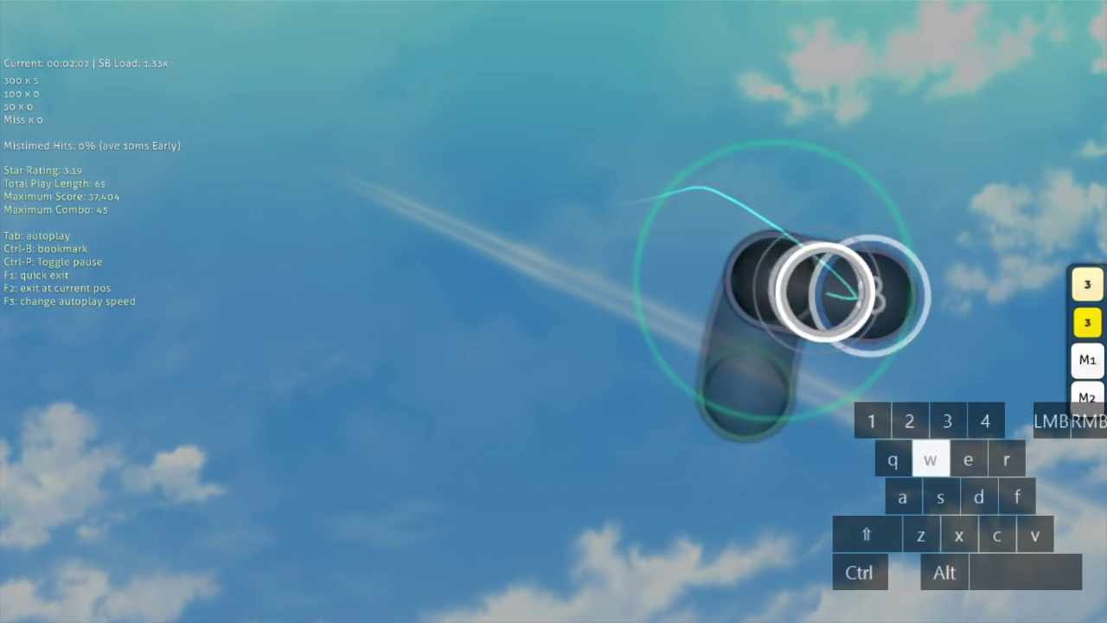
pyautogui.press('e')
pyautogui.press('w')
pyautogui.press('e')
pyautogui.press('w')
pyautogui.press('e')
pyautogui.press('w')
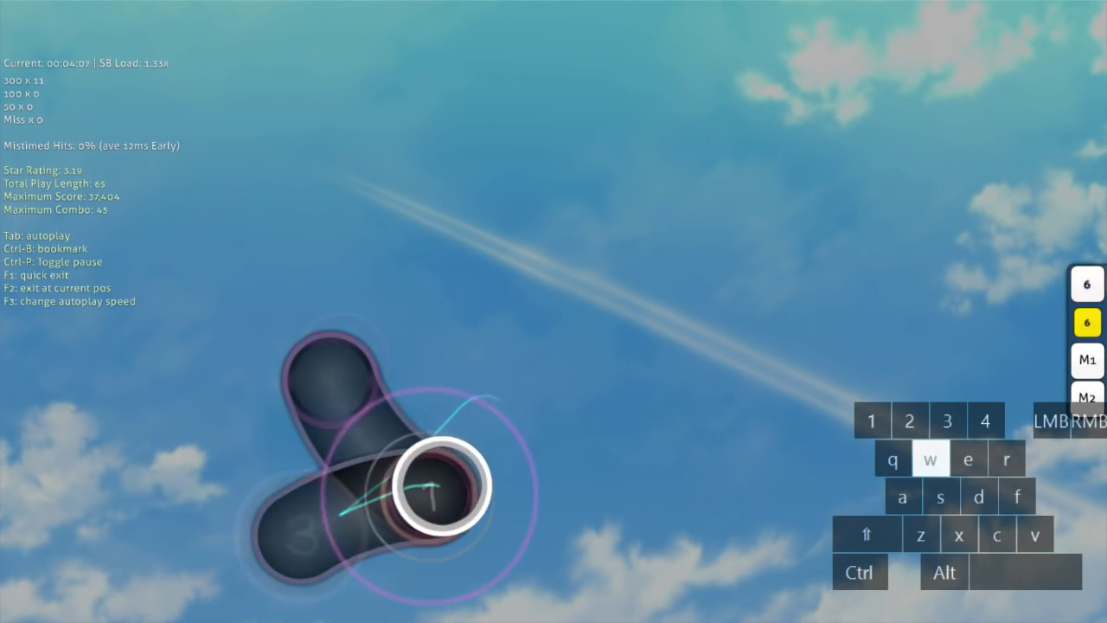
pyautogui.press('e')
pyautogui.press('w')
pyautogui.press('e')
pyautogui.press('w')
pyautogui.press('e')
pyautogui.press('w')
pyautogui.press('e')
pyautogui.press('w')
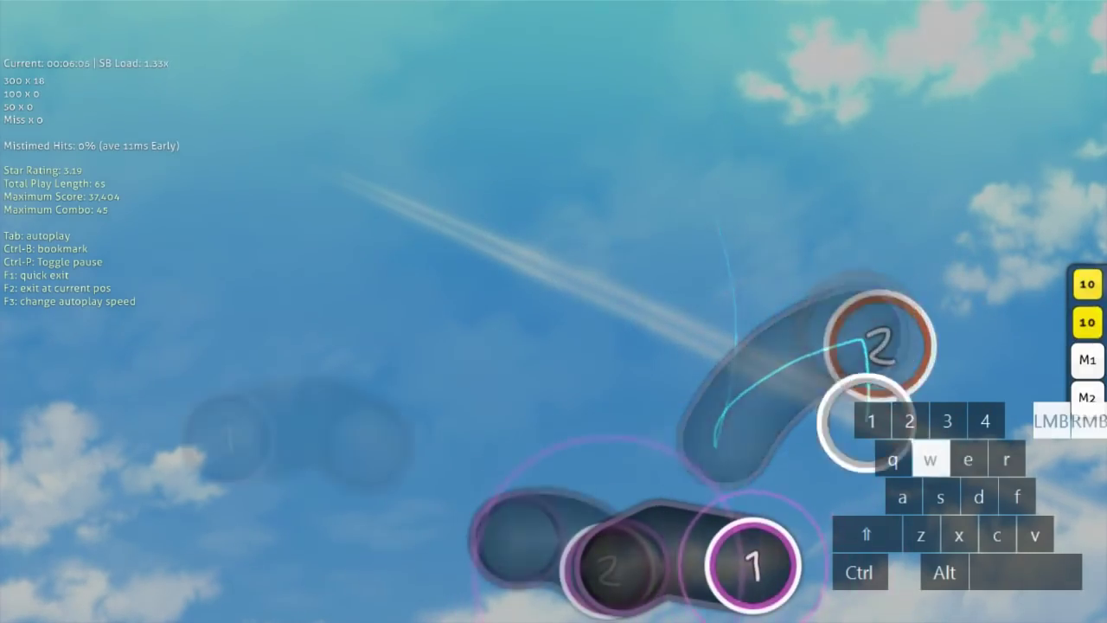
pyautogui.press('e')
pyautogui.press('w')
pyautogui.press('e')
pyautogui.press('w')
pyautogui.press('e')
pyautogui.press('w')
pyautogui.press('e')
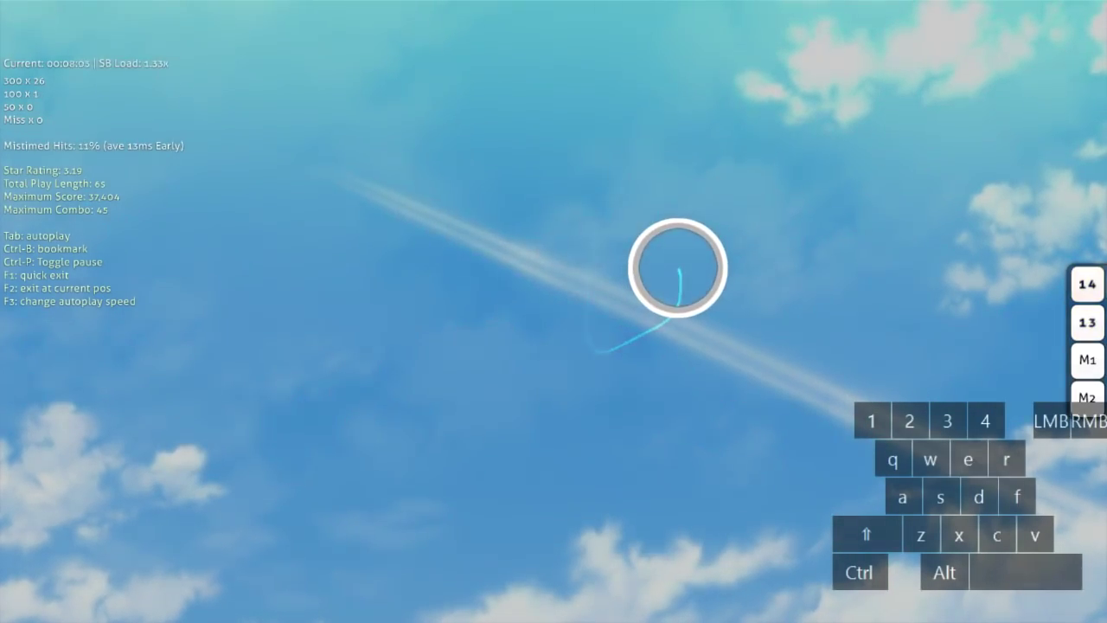
pyautogui.press('Escape')
# - Return to the beginning and test-play the whole mapped section a second time
pyautogui.press('z')
pyautogui.press('F5')
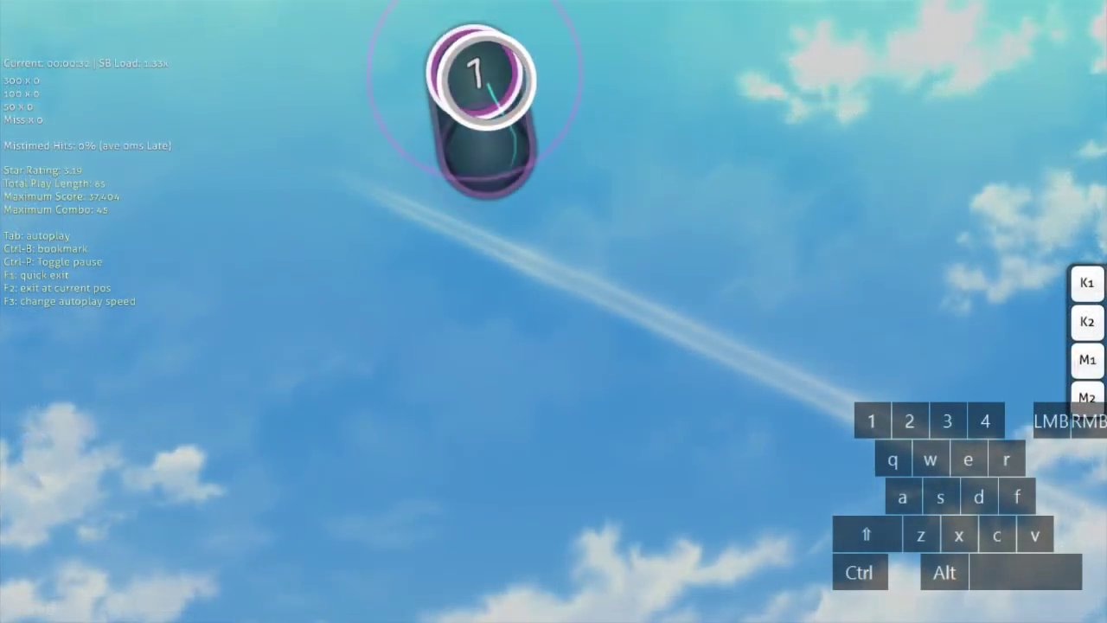
pyautogui.press('e')
pyautogui.press('w')
pyautogui.press('e')
pyautogui.press('w')
pyautogui.press('e')
pyautogui.press('w')
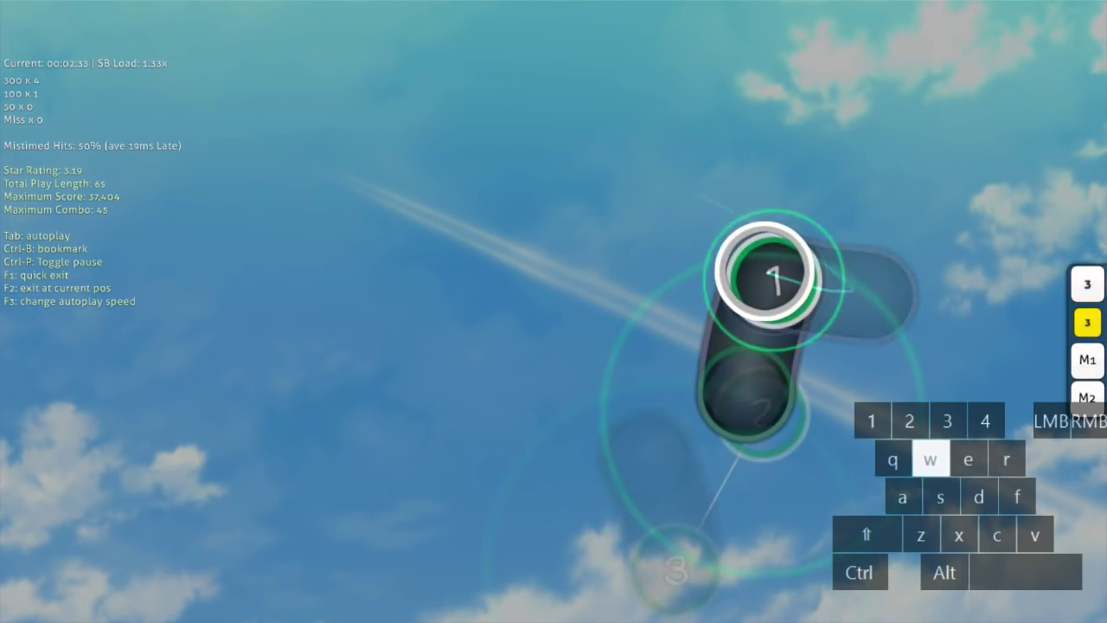
pyautogui.press('e')
pyautogui.press('w')
pyautogui.press('e')
pyautogui.press('w')
pyautogui.press('e')
pyautogui.press('w')
pyautogui.press('e')
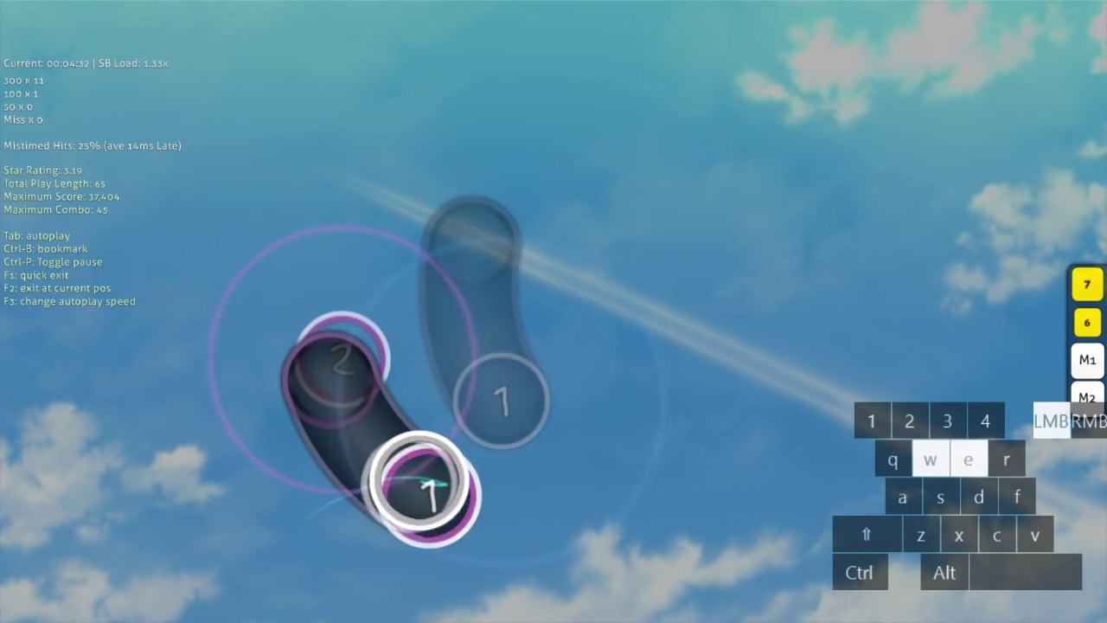
pyautogui.press('w')
pyautogui.press('e')
pyautogui.press('w')
pyautogui.press('e')
pyautogui.press('w')
pyautogui.press('e')
pyautogui.press('w')
pyautogui.press('e')
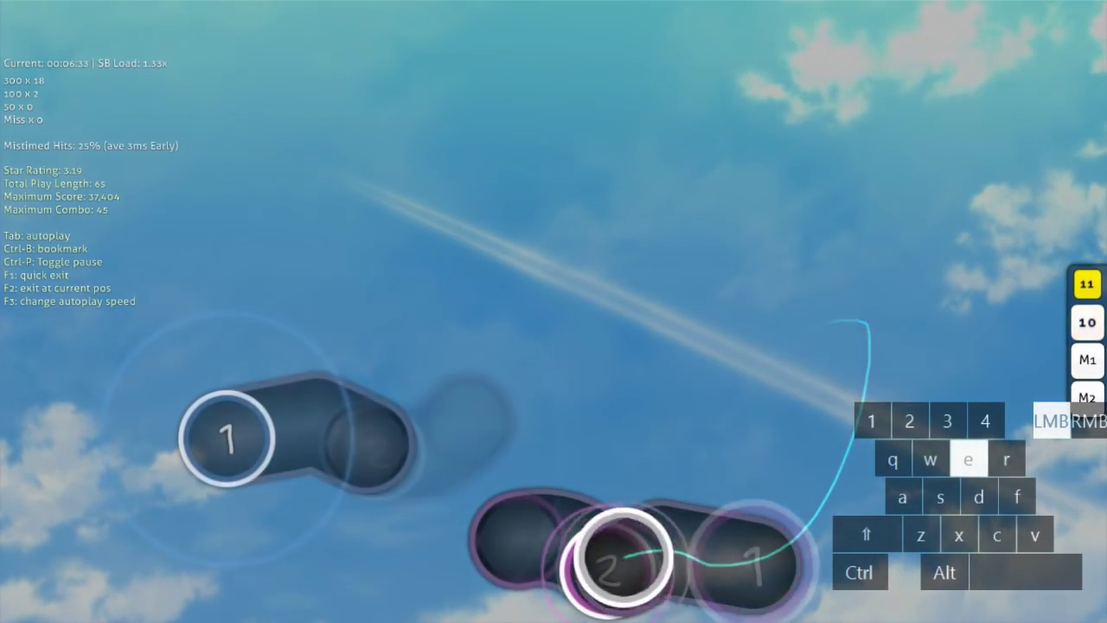
pyautogui.press('w')
pyautogui.press('e')
pyautogui.press('w')
pyautogui.press('e')
pyautogui.press('w')
pyautogui.press('e')
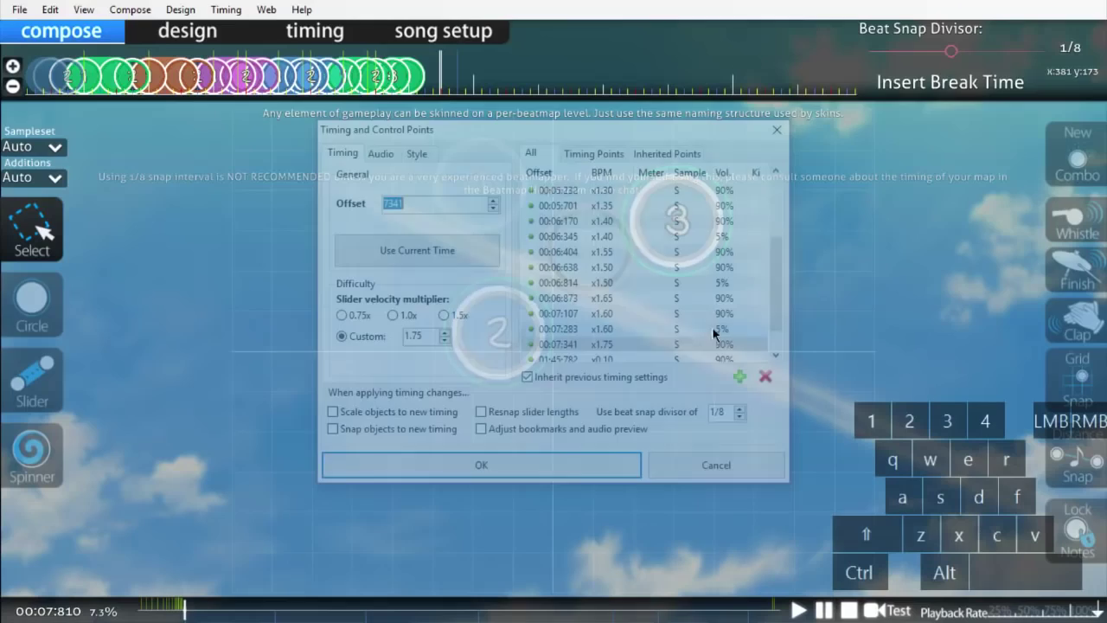
# - Apply a 0.10 slider velocity multiplier at 00:07:810 and place a very short slider there beside circle 3, starting a new combo
pyautogui.scroll(-1, 692, 327)
pyautogui.click(623, 328)
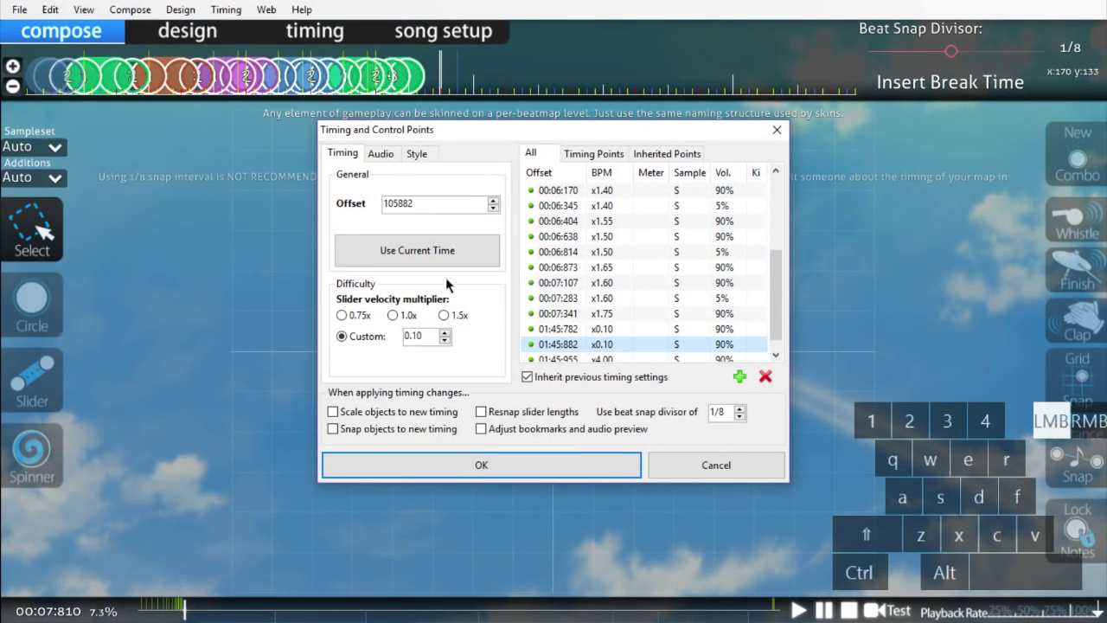
pyautogui.click(532, 468)
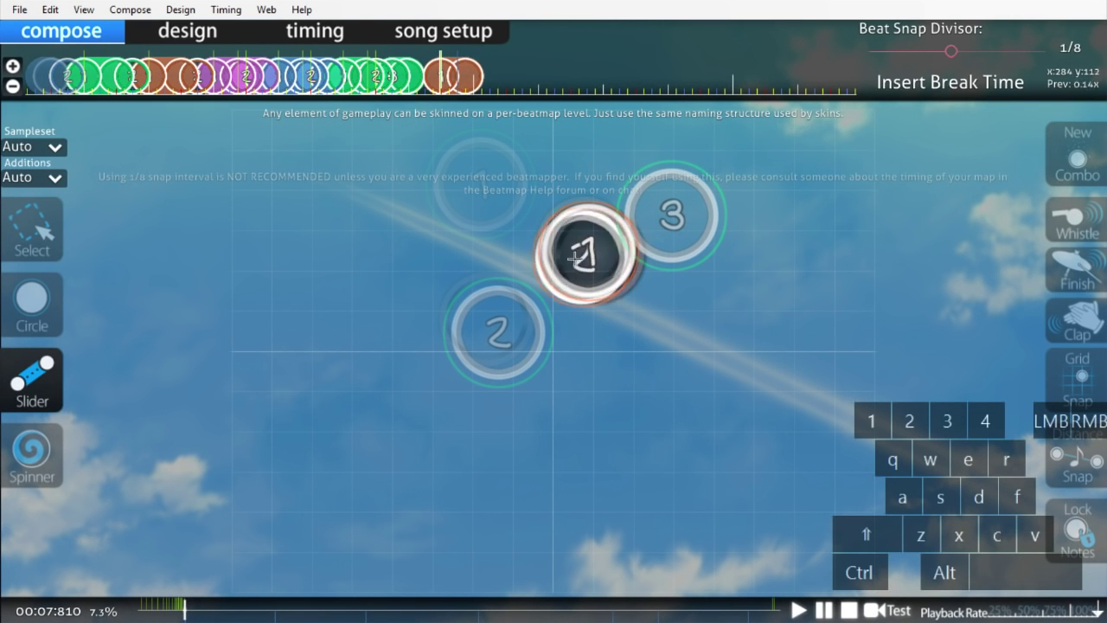
pyautogui.press('1')
# - Set the custom slider velocity multiplier of the timing point at 00:07:810 to 0.30
pyautogui.press('F6')
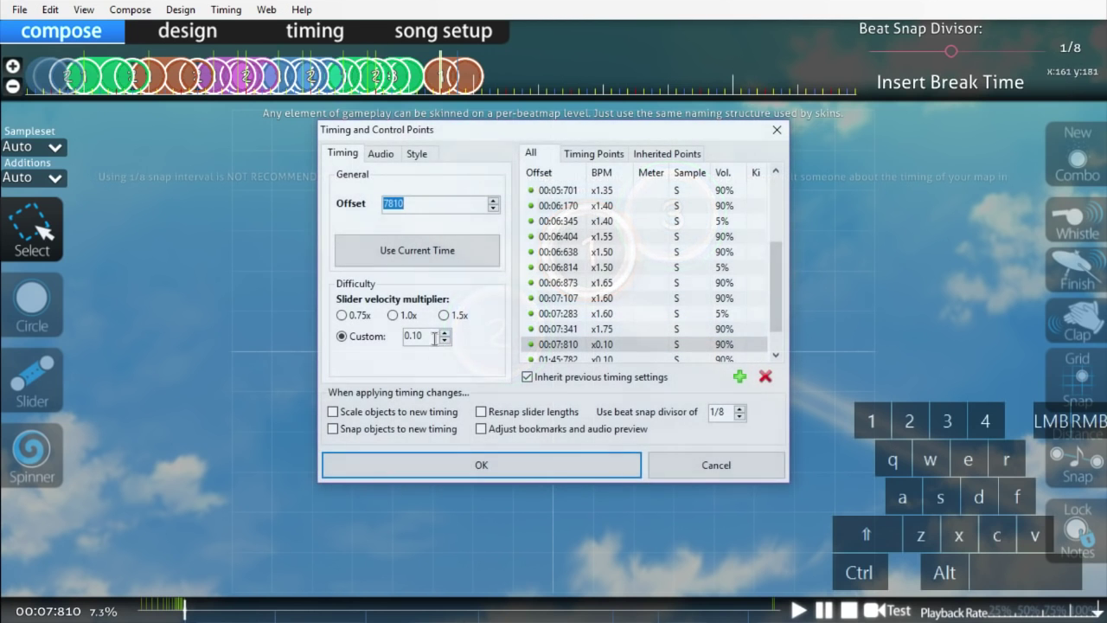
pyautogui.moveTo(434, 339); pyautogui.dragTo(418, 341)
pyautogui.click(474, 466)
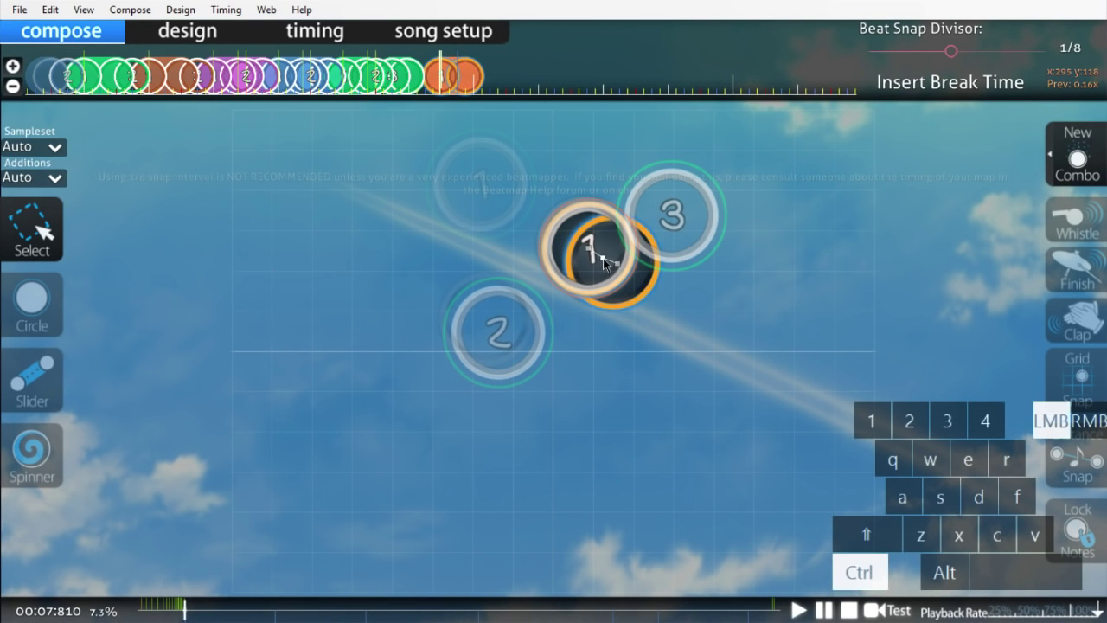
# - Test-play the map again from the start through the last mapped combos and return to the editor
pyautogui.press('space')
pyautogui.press('w')
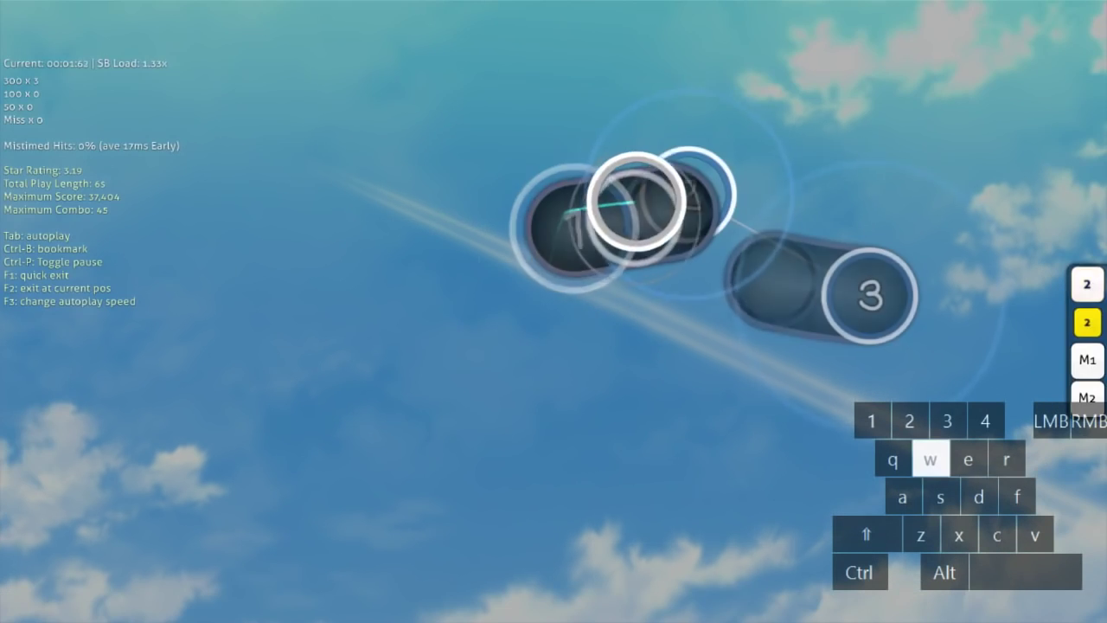
pyautogui.press('e')
pyautogui.press('w')
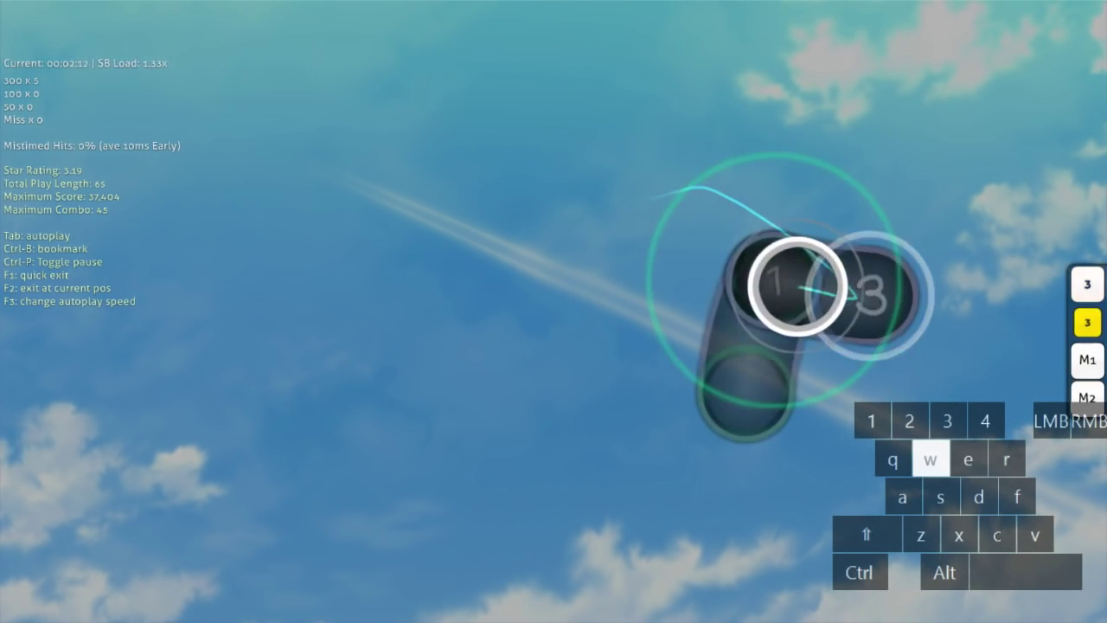
pyautogui.press('e')
pyautogui.press('w')
pyautogui.press('e')
pyautogui.press('w')
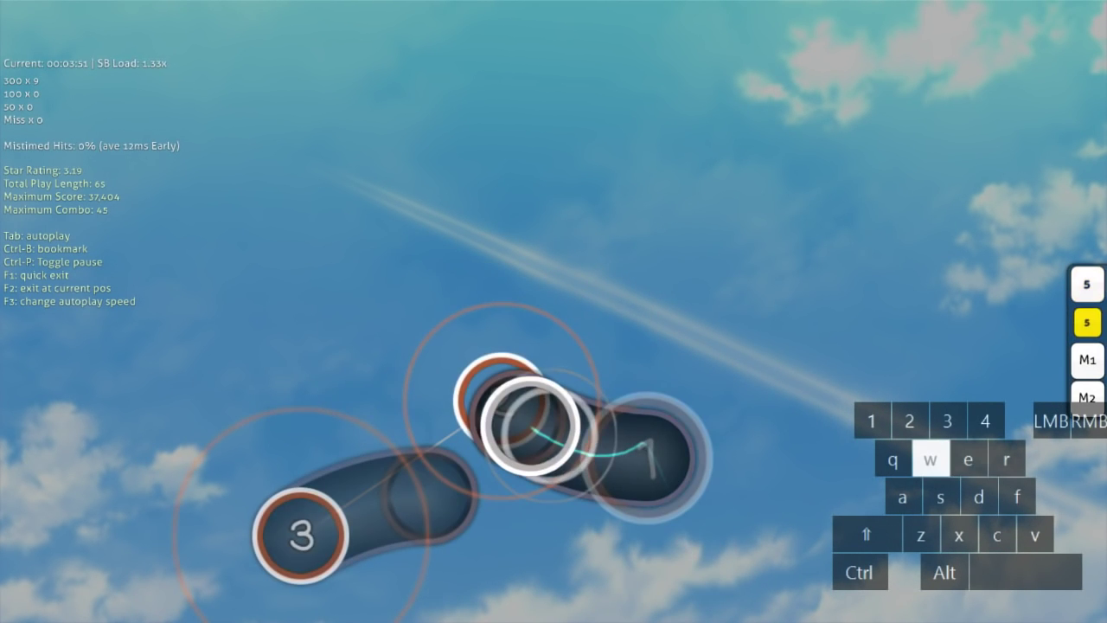
pyautogui.press('e')
pyautogui.press('w')
pyautogui.press('e')
pyautogui.press('w')
pyautogui.press('e')
pyautogui.press('w')
pyautogui.press('e')
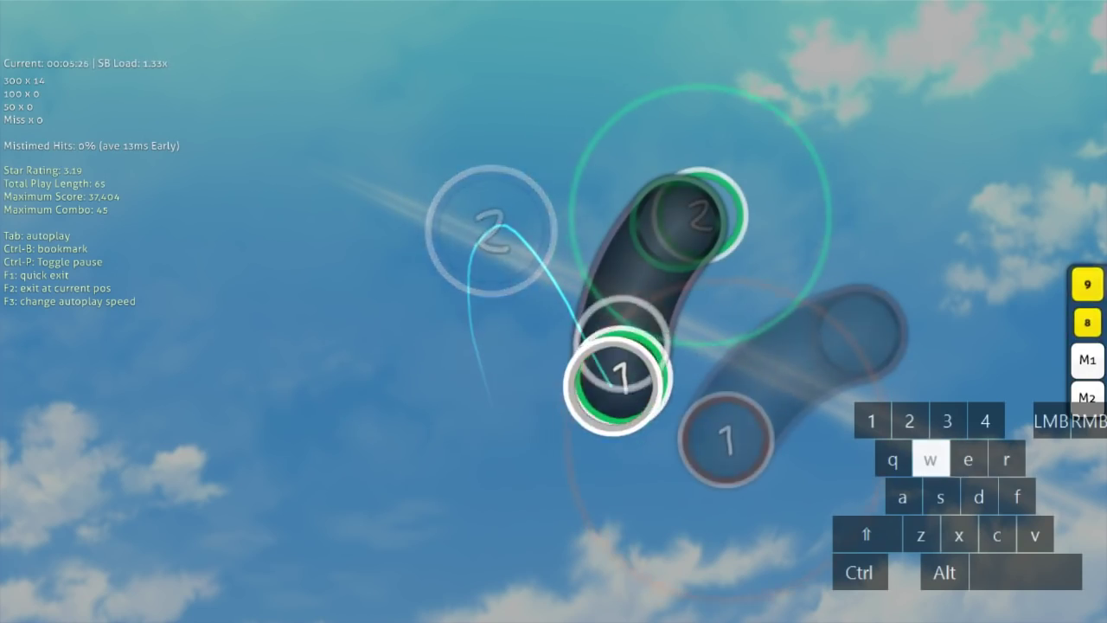
pyautogui.press('w')
pyautogui.press('e')
pyautogui.press('e')
pyautogui.press('w')
pyautogui.press('w')
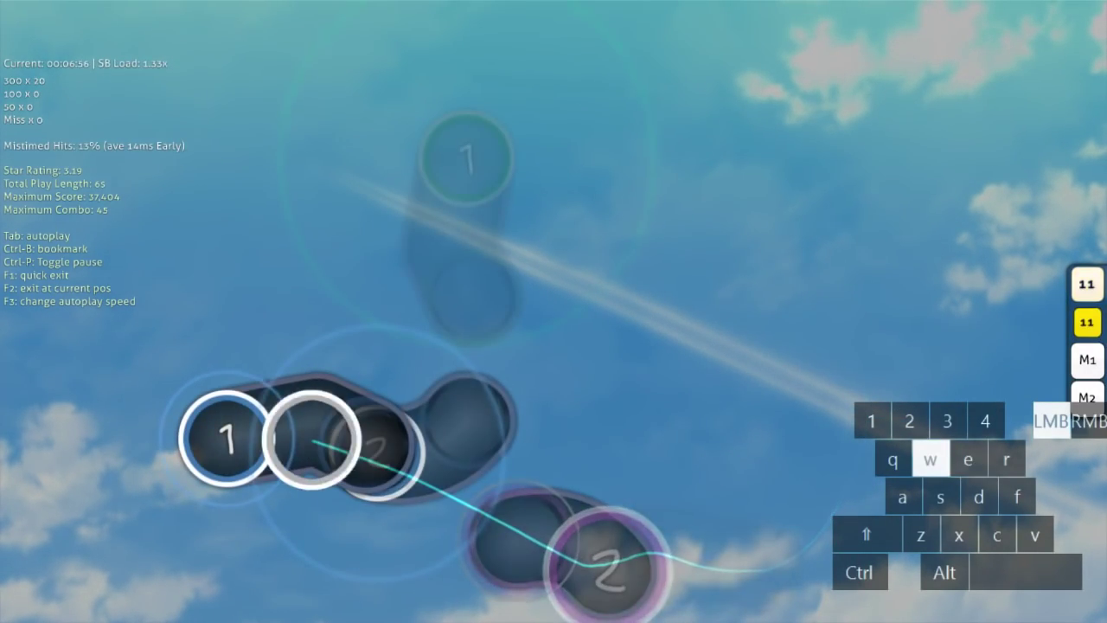
pyautogui.press('e')
pyautogui.press('w')
pyautogui.press('e')
pyautogui.press('w')
pyautogui.press('e')
pyautogui.press('Escape')
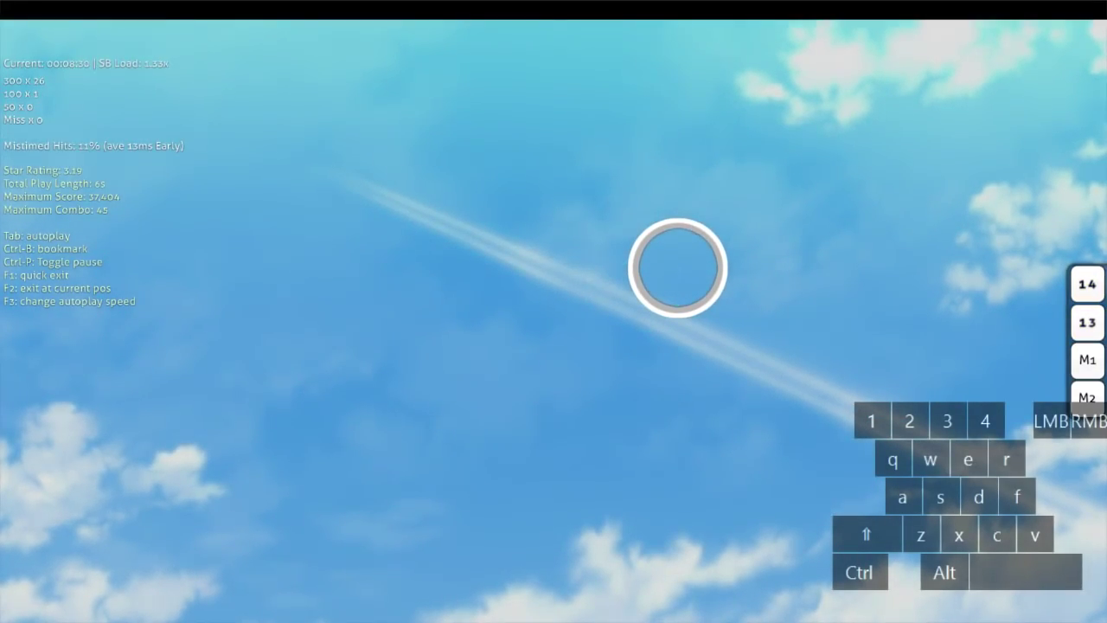
pyautogui.press('F5')
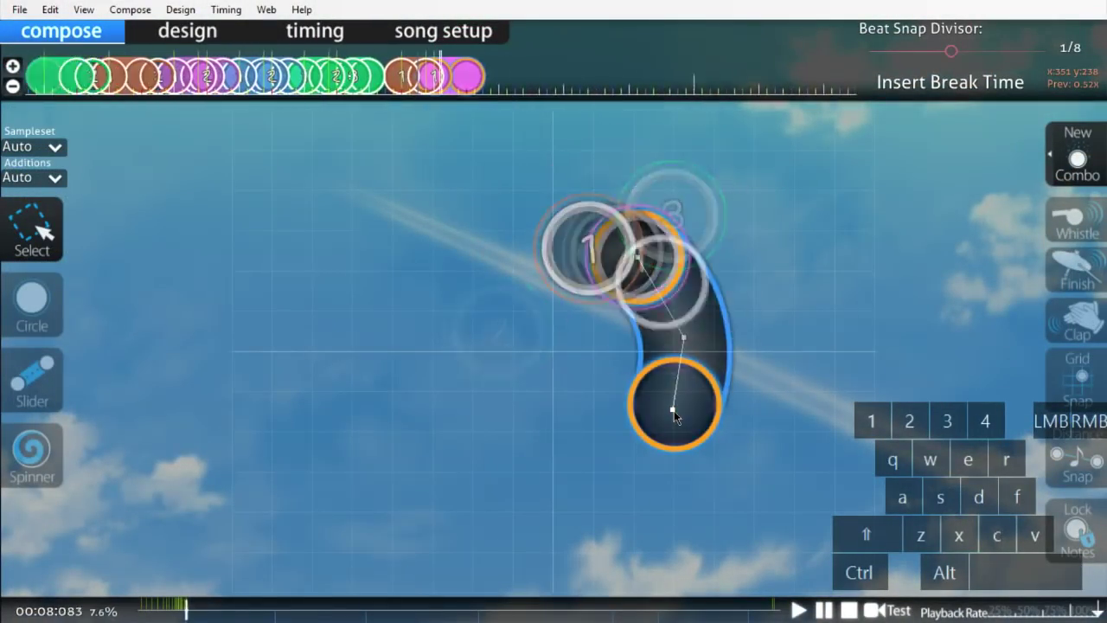
# - Straighten the curved slider after the slow one by pulling its end downward and removing its middle anchor
pyautogui.scroll(5, 691, 339)
pyautogui.moveTo(680, 357); pyautogui.dragTo(653, 447)
pyautogui.rightClick(687, 338)
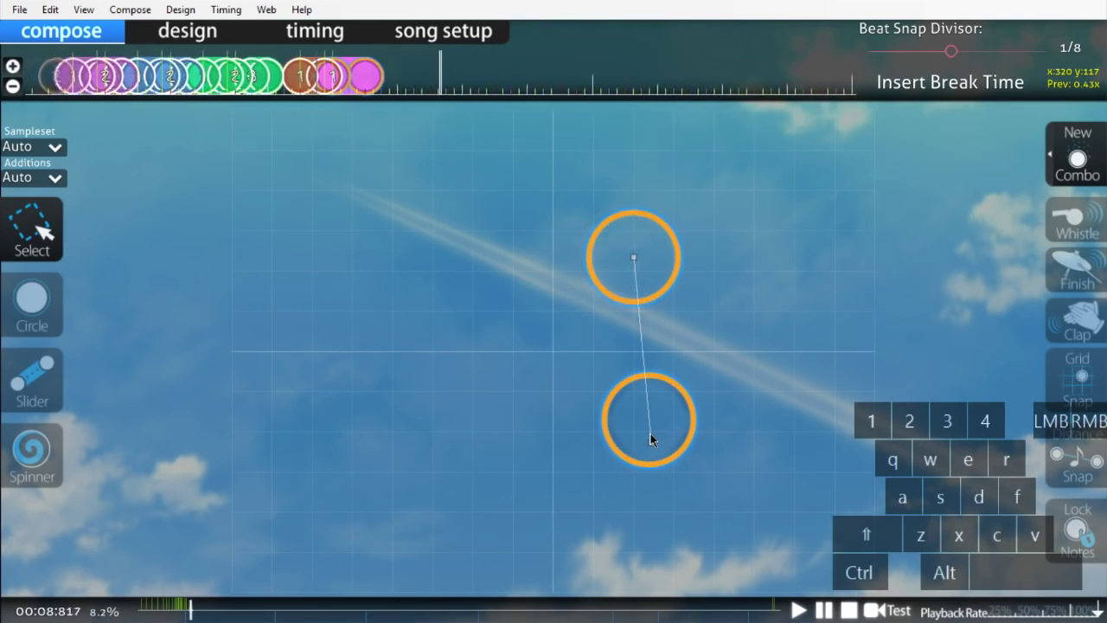
pyautogui.scroll(5, 649, 432)
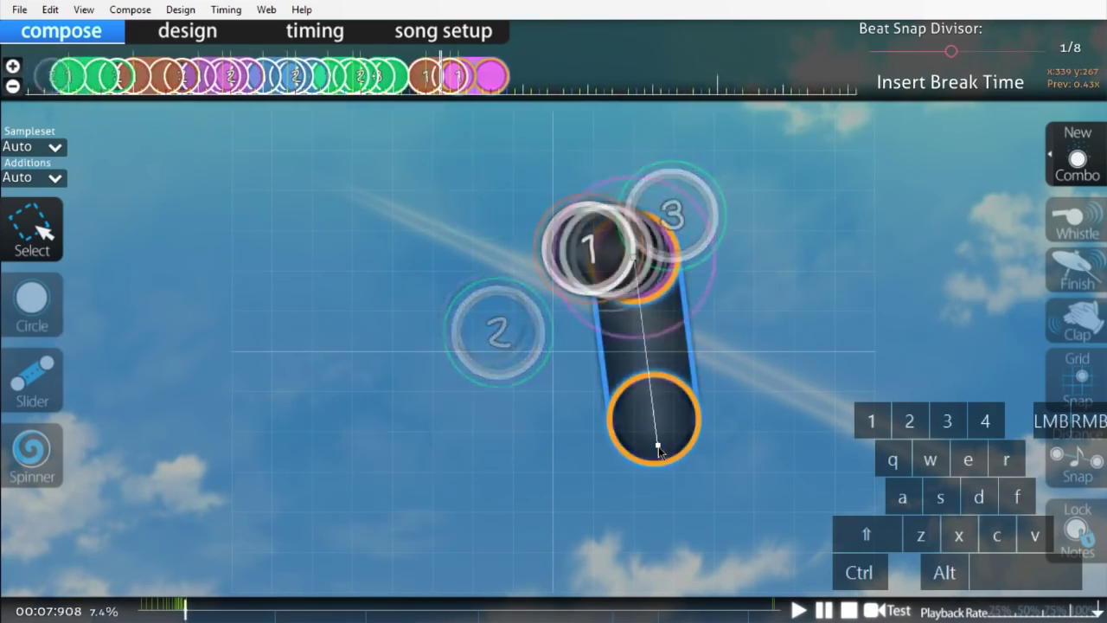
# - Place hit circle 2 after the straight slider, in the lower middle of the playfield
pyautogui.press('2')
pyautogui.scroll(3, 696, 432)
pyautogui.scroll(-4, 657, 467)
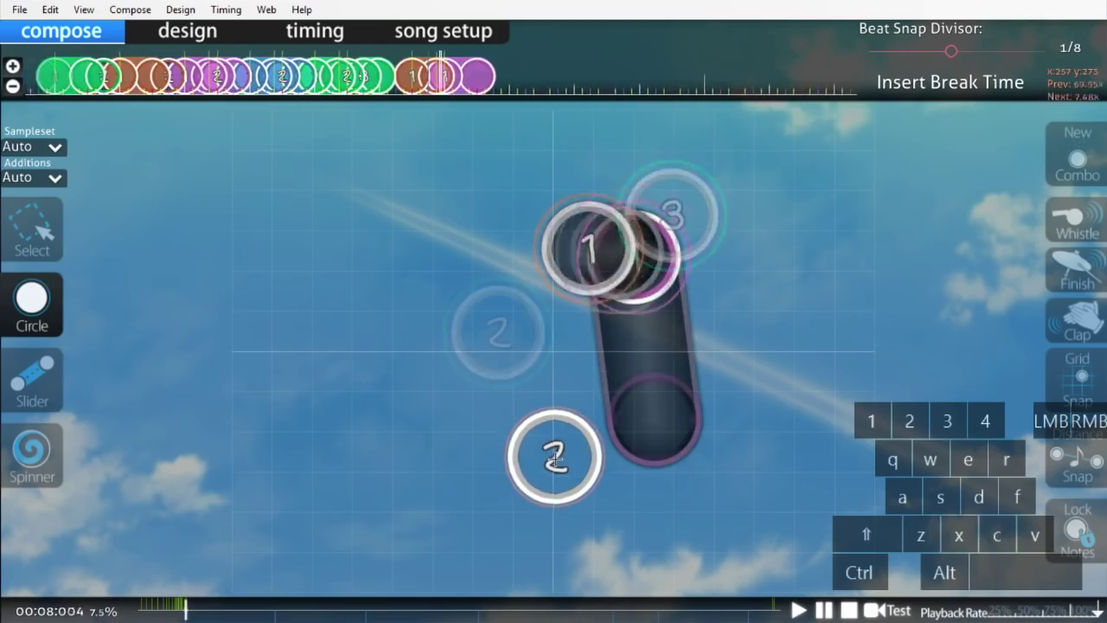
pyautogui.scroll(-6, 555, 458)
pyautogui.click(583, 499)
# - Paste a vertically flipped copy of the straight slider after circle 2 and move it so its head sits at x:217 y:329
pyautogui.press('1')
pyautogui.hotkey('ctrl', 'v')
pyautogui.hotkey('ctrl', 'j')
pyautogui.moveTo(629, 389); pyautogui.dragTo(484, 511)
pyautogui.moveTo(582, 499); pyautogui.dragTo(574, 489)
pyautogui.scroll(7, 505, 575)
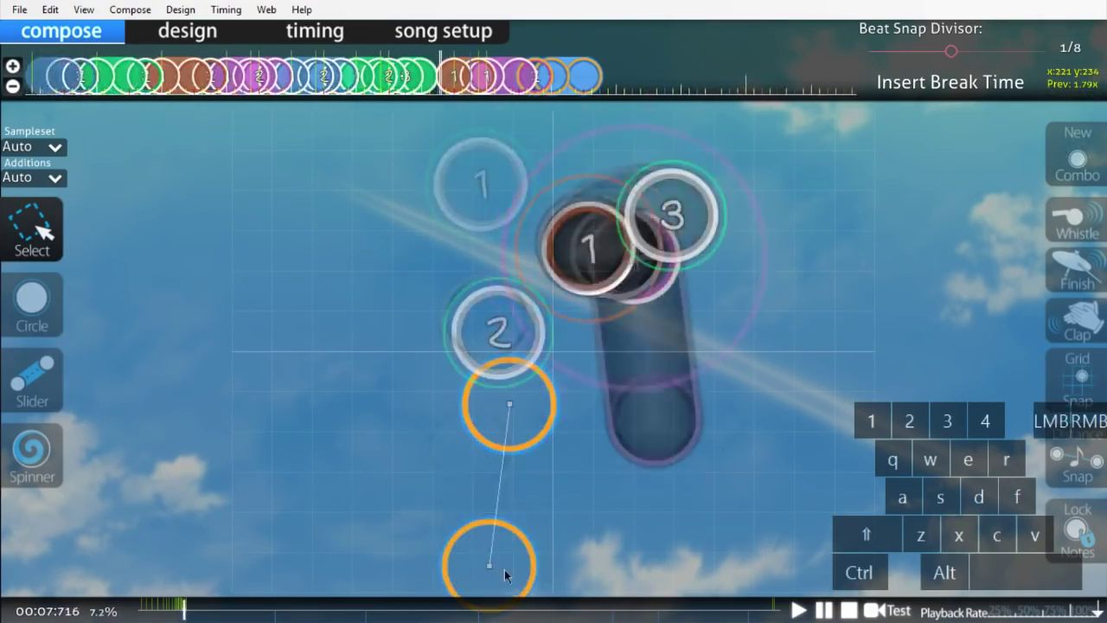
pyautogui.moveTo(506, 575); pyautogui.dragTo(525, 510)
pyautogui.scroll(-3, 623, 325)
pyautogui.scroll(1, 586, 453)
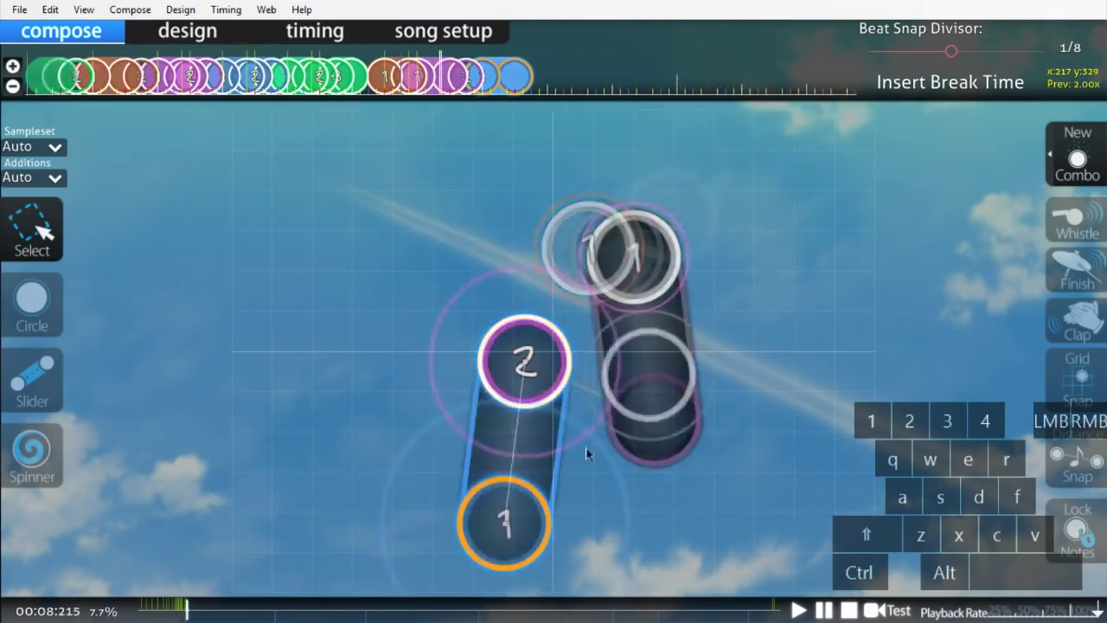
# - Copy circle 2 with the slider after it, paste the pair flipped vertically, and move it to the left part of the playfield
pyautogui.moveTo(581, 319); pyautogui.dragTo(470, 541)
pyautogui.scroll(-8, 471, 538)
pyautogui.hotkey('ctrl', 'c')
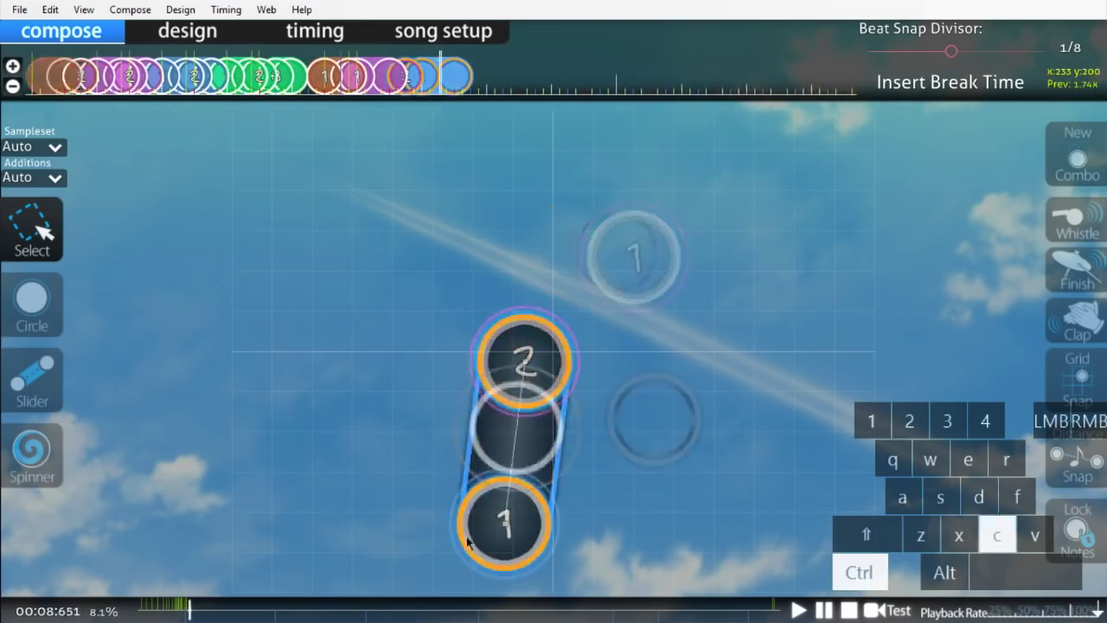
pyautogui.hotkey('ctrl', 'v')
pyautogui.hotkey('ctrl', 'j')
pyautogui.moveTo(509, 198); pyautogui.dragTo(256, 356)
pyautogui.scroll(10, 415, 333)
pyautogui.scroll(-8, 396, 277)
pyautogui.scroll(-6, 396, 277)
# - Paste one more vertically flipped copy of the pattern and add a hit circle near the playfield's left edge
pyautogui.hotkey('ctrl', 'c')
pyautogui.hotkey('ctrl', 'v')
pyautogui.hotkey('ctrl', 'j')
pyautogui.scroll(5, 298, 367)
pyautogui.press('2')
pyautogui.click(264, 358)
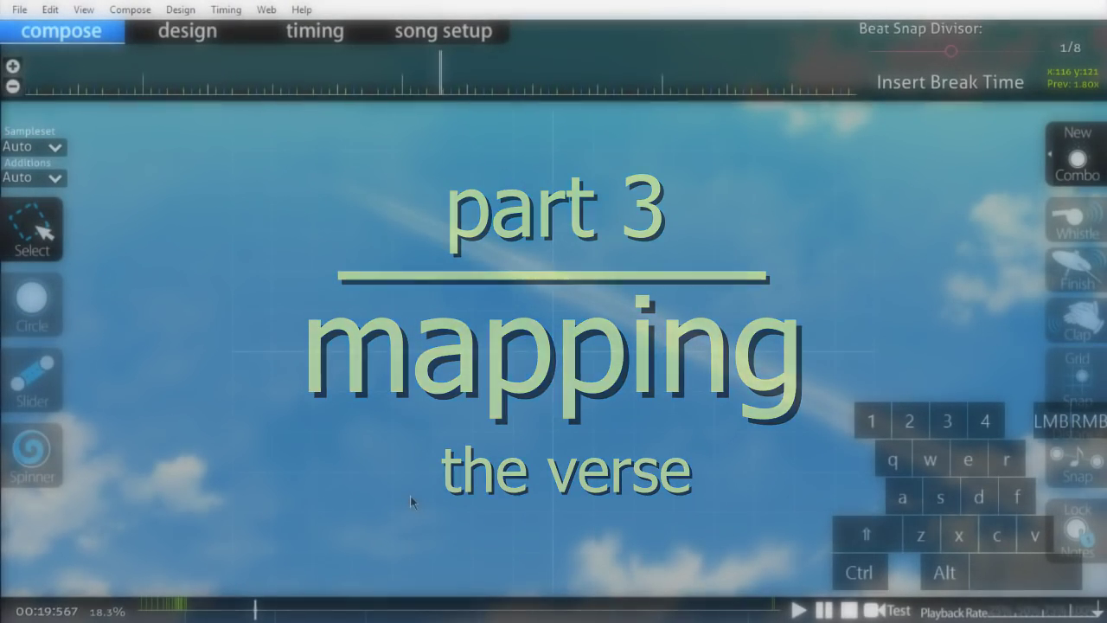
# - Apply a timing point at 00:23:045 with a slider velocity multiplier of 1.00
pyautogui.press('3')
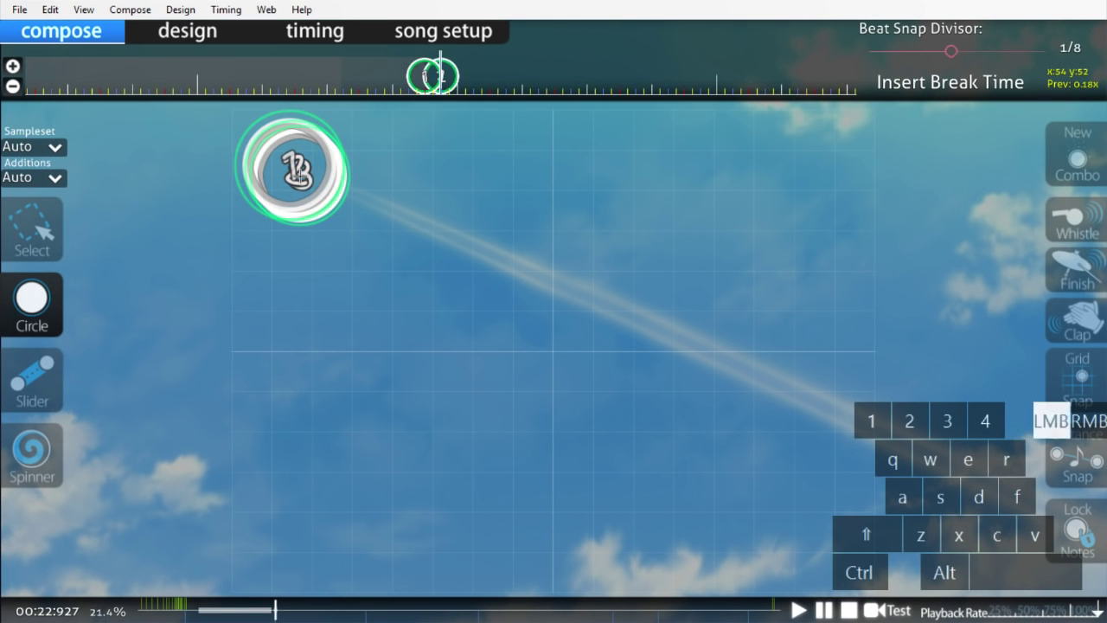
pyautogui.press('F6')
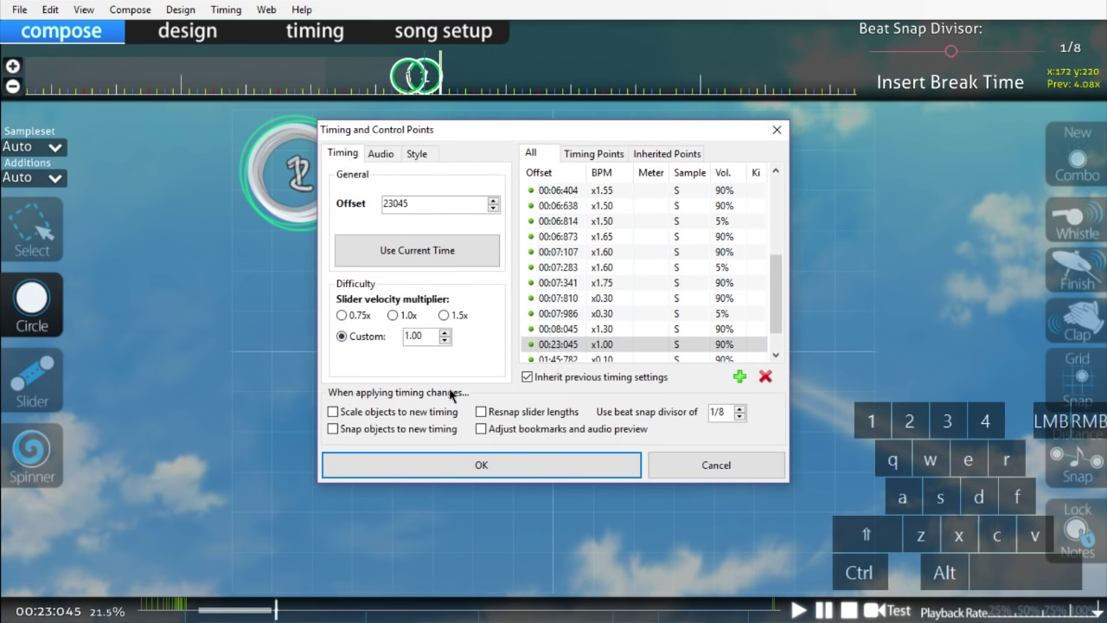
pyautogui.click(423, 460)
# - Place a straight slider at 00:23:045 with its head at x:132 y:108, pointing right and slightly upward, and play the section back
pyautogui.press('3')
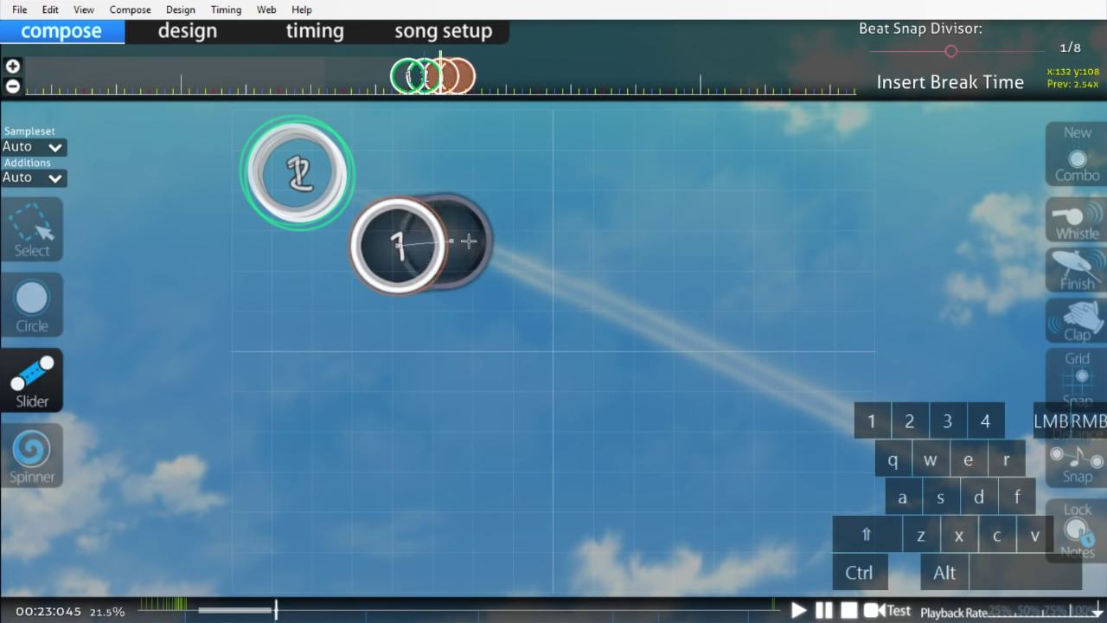
pyautogui.rightClick(508, 228)
pyautogui.press('1')
pyautogui.press('space')
pyautogui.scroll(4, 433, 321)
pyautogui.scroll(8, 444, 272)
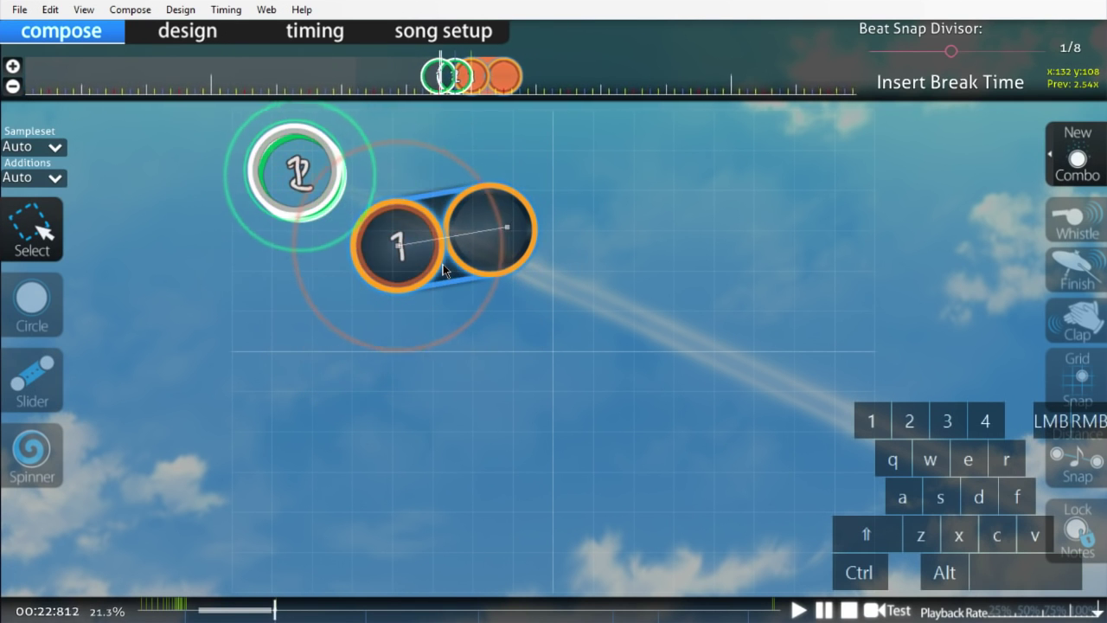
# - Place hit circle 2 at the slider's end at x:220 y:82, and move it up and away from the slider
pyautogui.press('2')
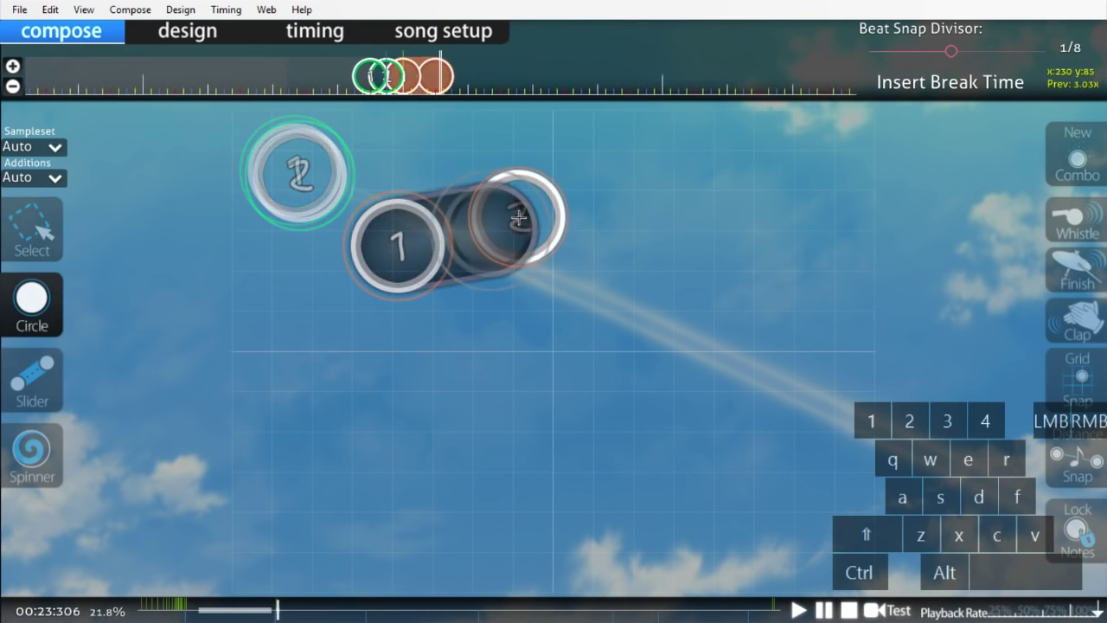
pyautogui.click(509, 214)
pyautogui.press('1')
pyautogui.press('space')
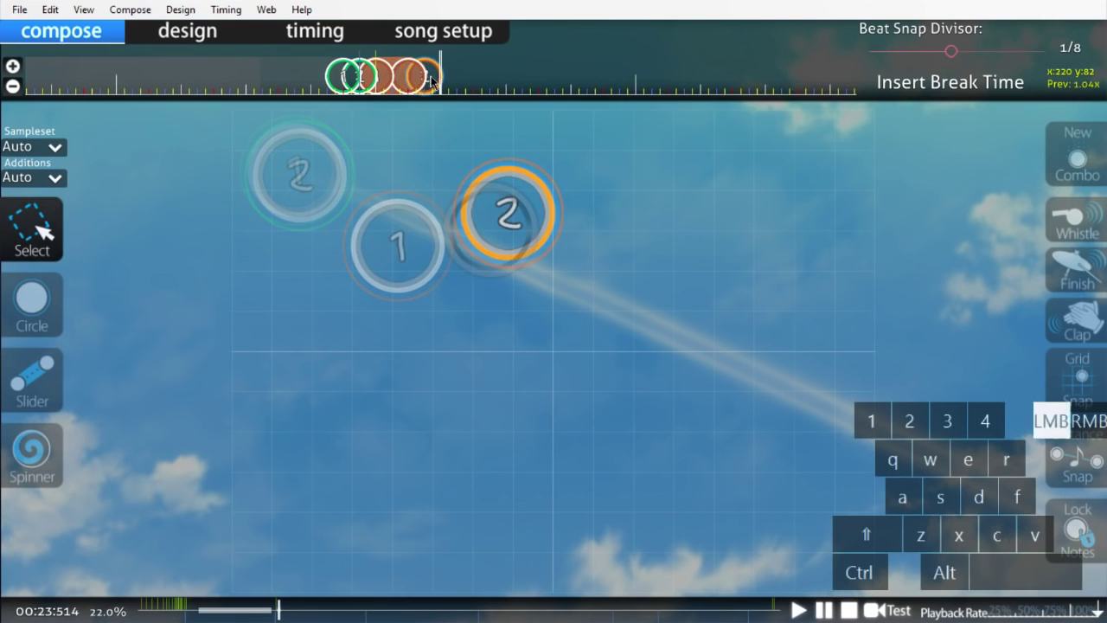
pyautogui.moveTo(499, 193); pyautogui.dragTo(573, 137)
pyautogui.scroll(4, 503, 229)
pyautogui.press('2')
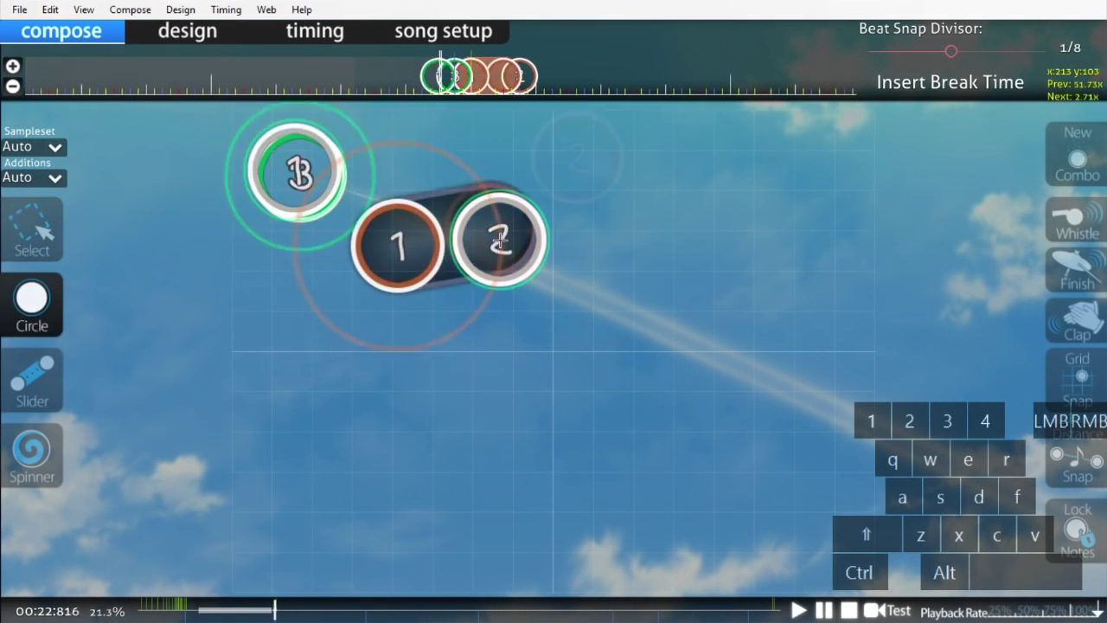